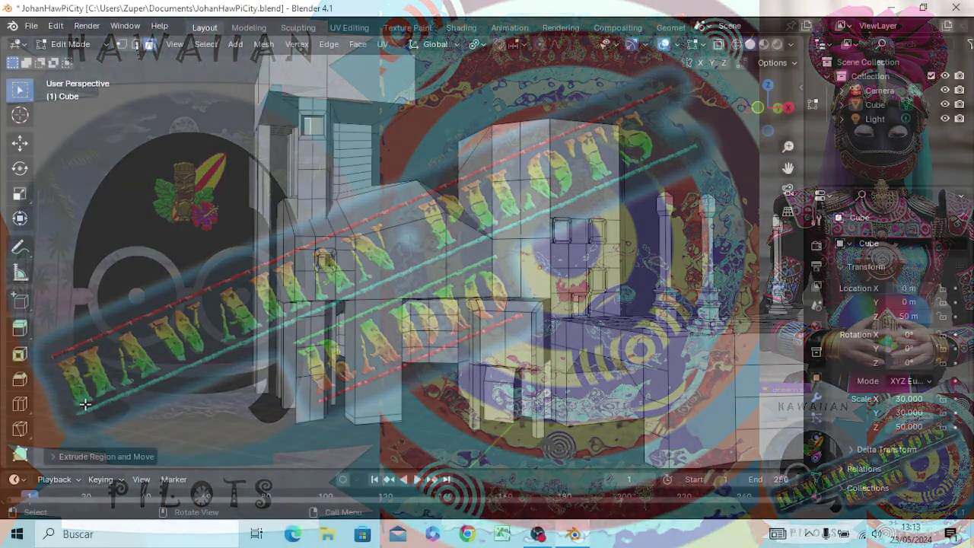
- Delete the tall tower's selected top faces, leaving an open hole in its top
scroll(327, 160, up, 2)
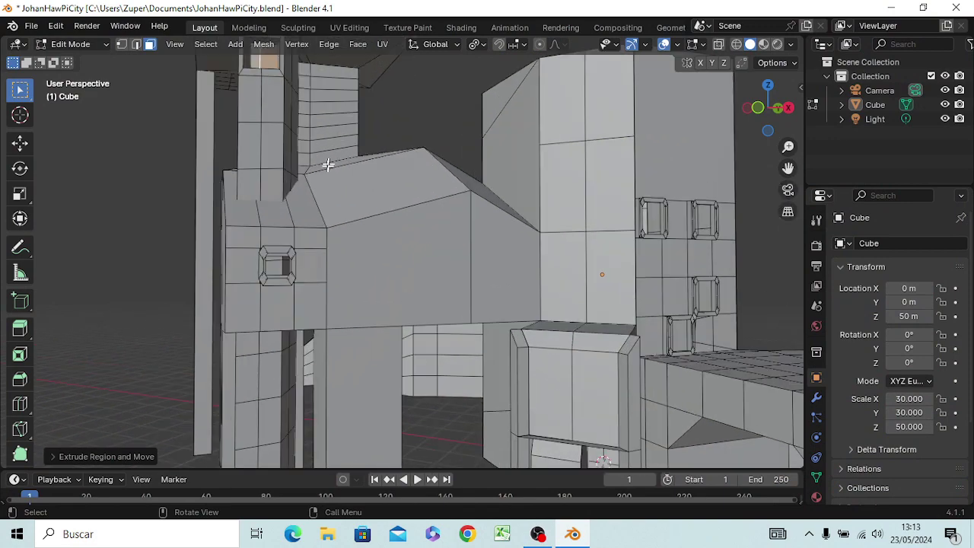
mouse_move(311, 162)
middle_down()
mouse_move(294, 158)
mouse_move(304, 147)
middle_up()
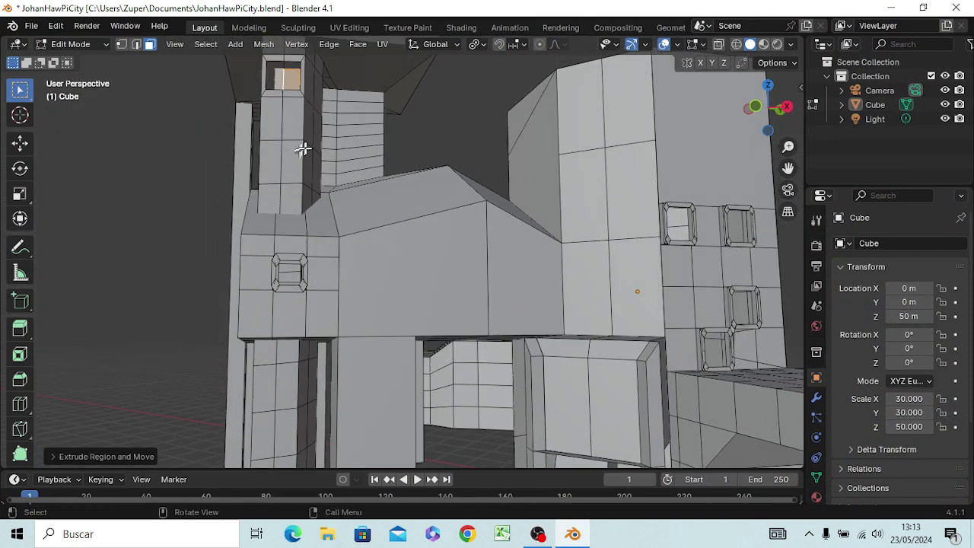
key(x)
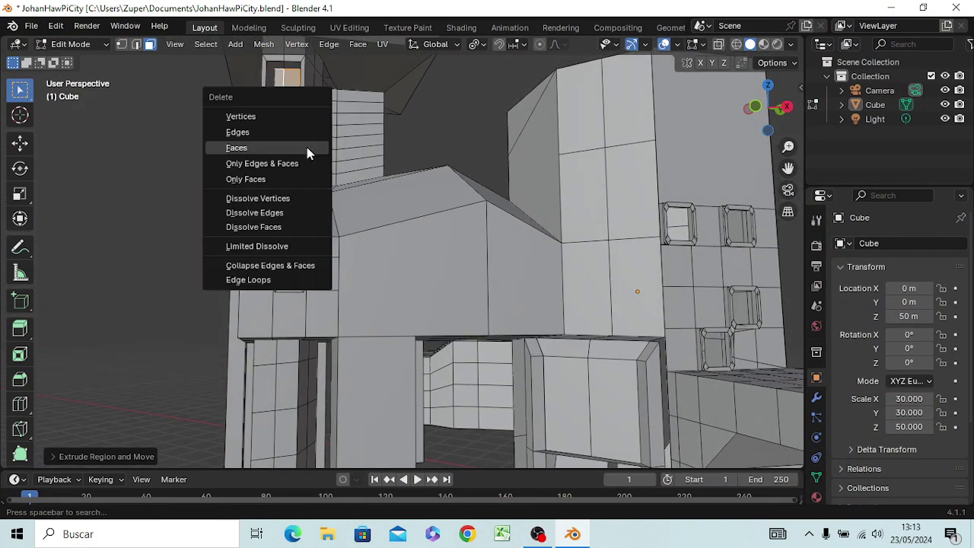
click(304, 147)
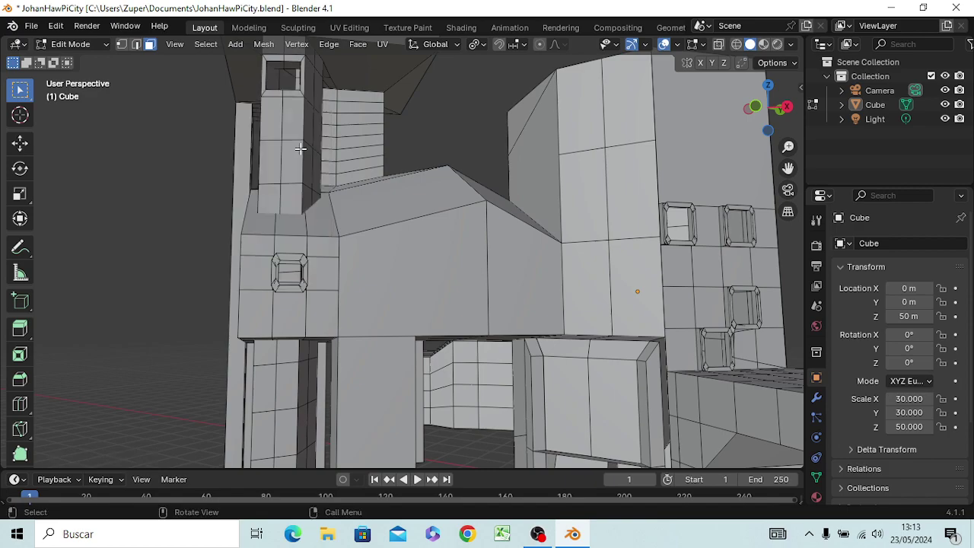
mouse_move(289, 148)
middle_down()
mouse_move(289, 133)
mouse_move(298, 152)
mouse_move(243, 145)
mouse_move(235, 155)
mouse_move(292, 122)
middle_up()
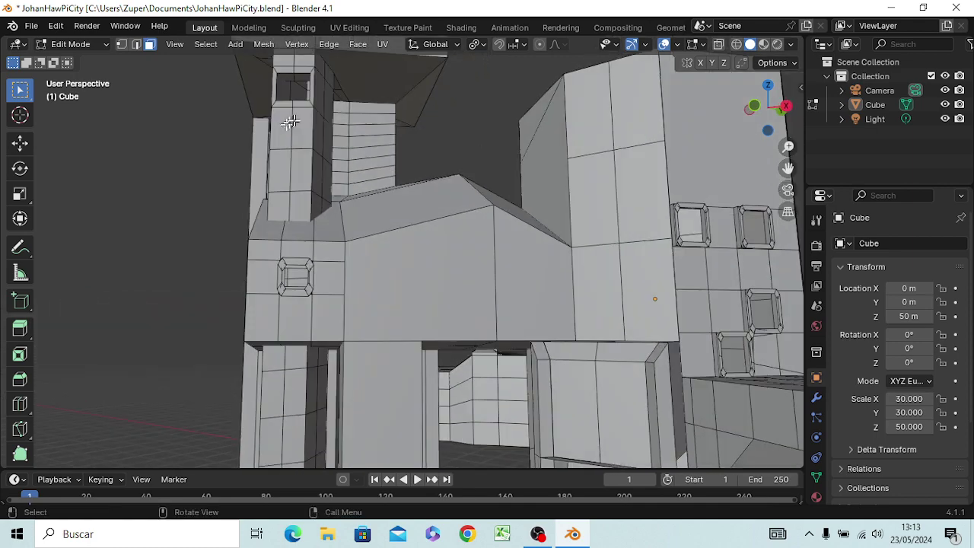
scroll(293, 122, up, 3)
scroll(294, 122, down, 3)
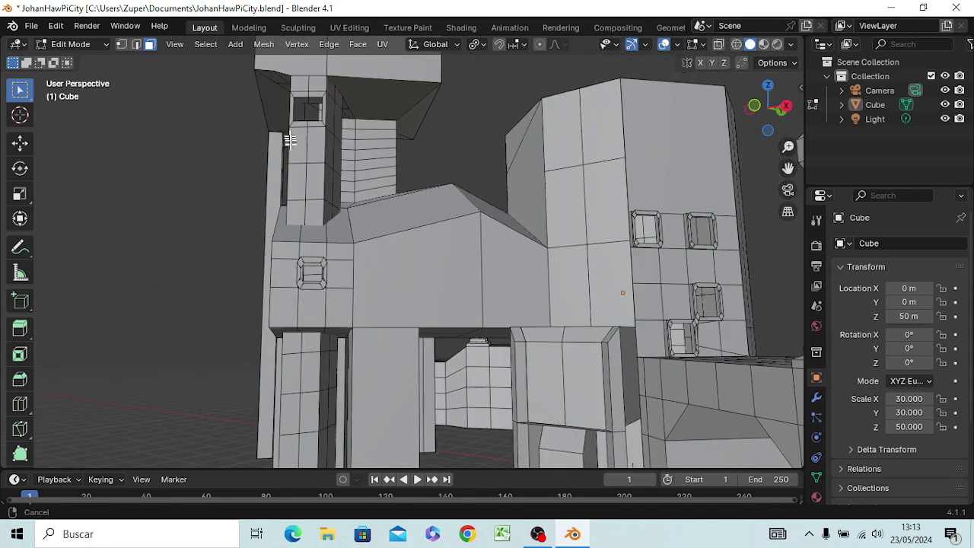
scroll(293, 130, down, 2)
scroll(303, 130, up, 2)
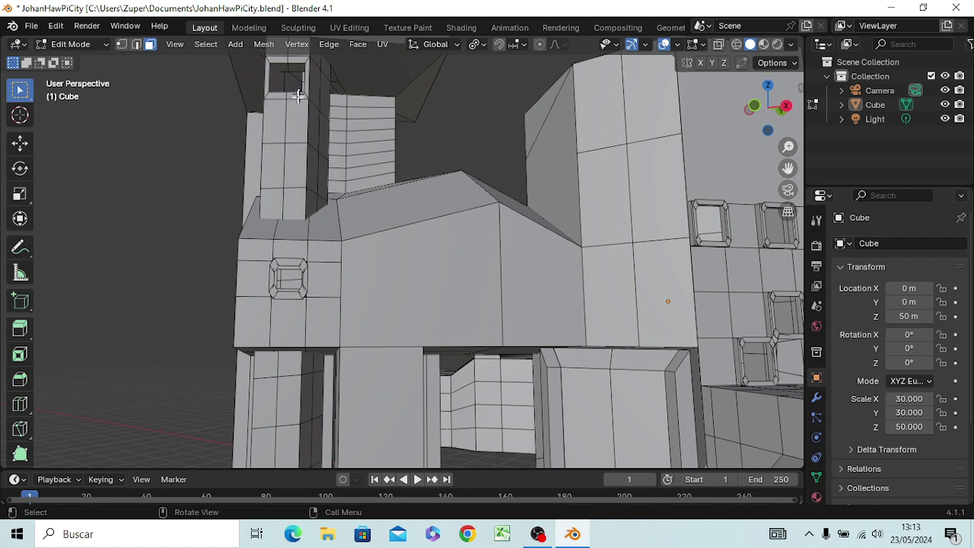
- Select the edges around the tower's open top rim
click(297, 96)
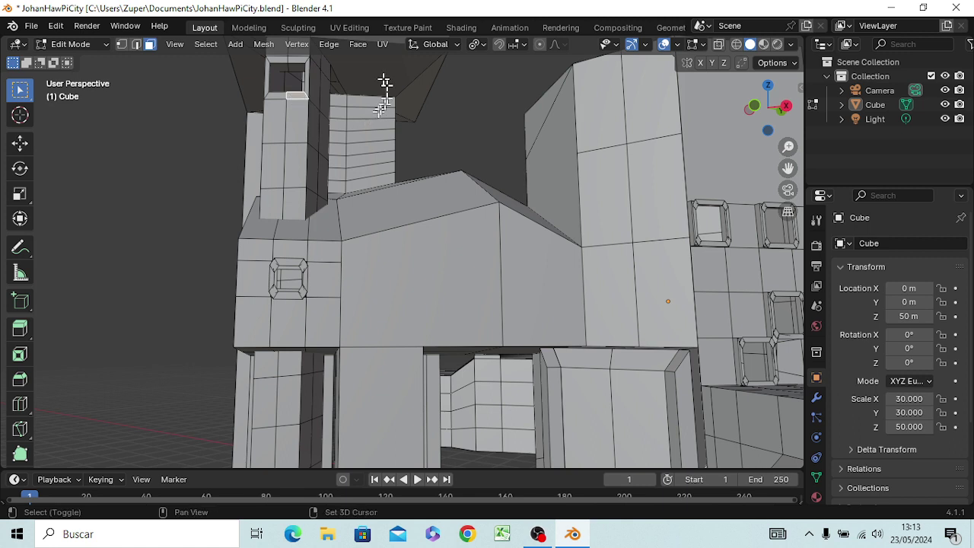
shift+click(307, 74)
shift+click(283, 59)
shift+click(267, 76)
shift+click(279, 96)
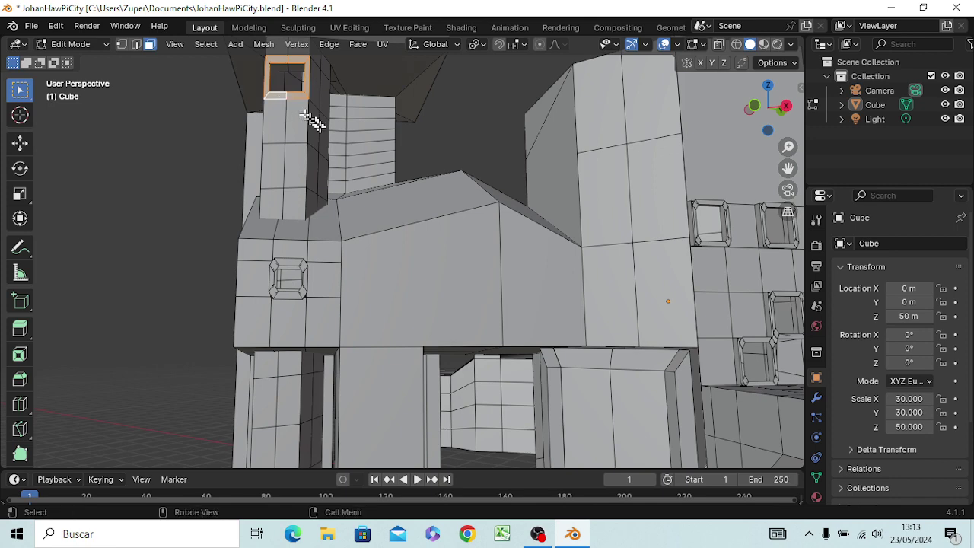
- Switch to Right Orthographic view and bring the selected rim into view
key(KP_3)
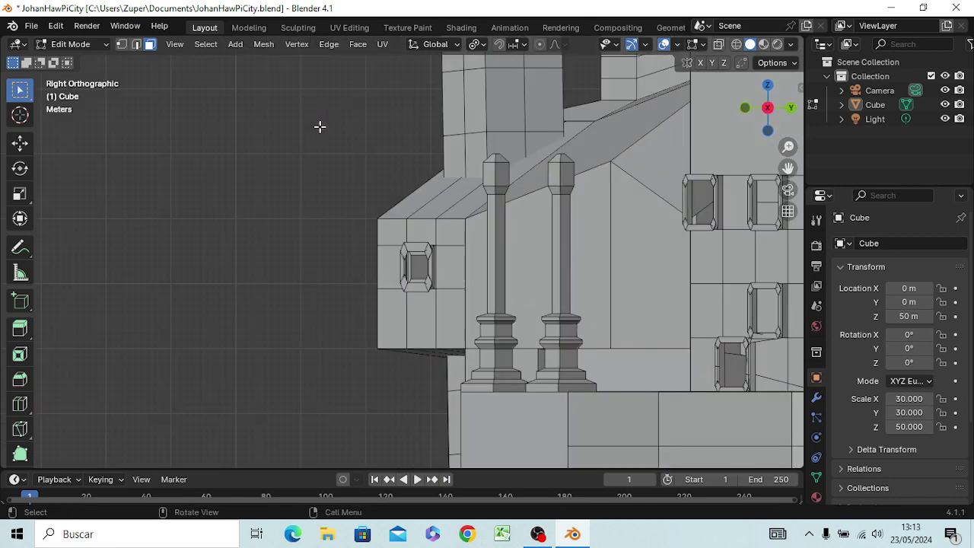
key(g)
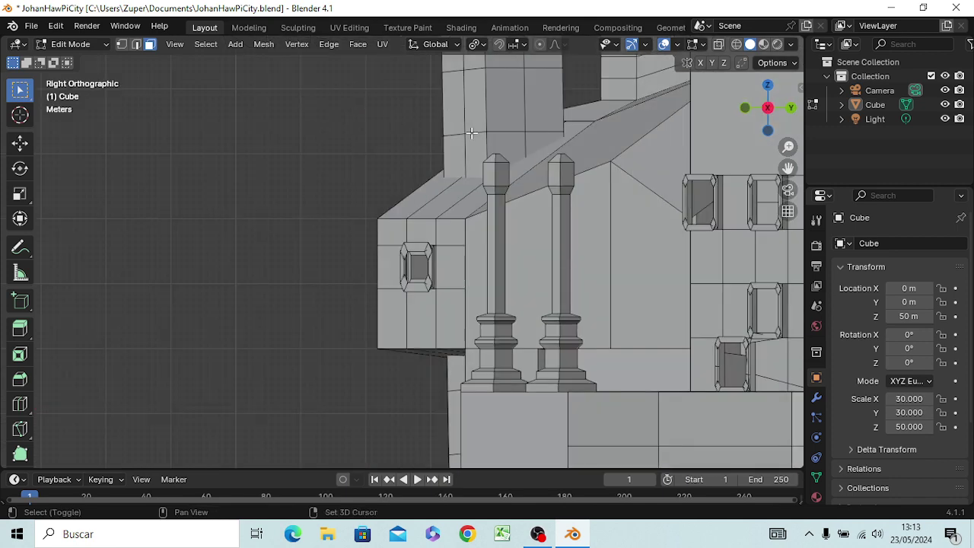
shift+middle_drag(472, 148, 382, 362)
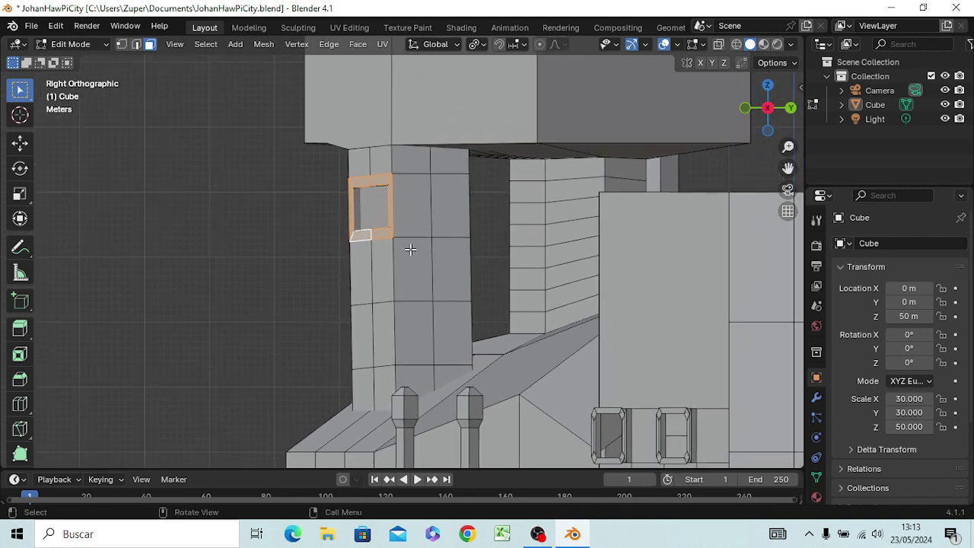
- Extrude the tower rim outward into a short pipe segment and tilt its end slightly
key(e)
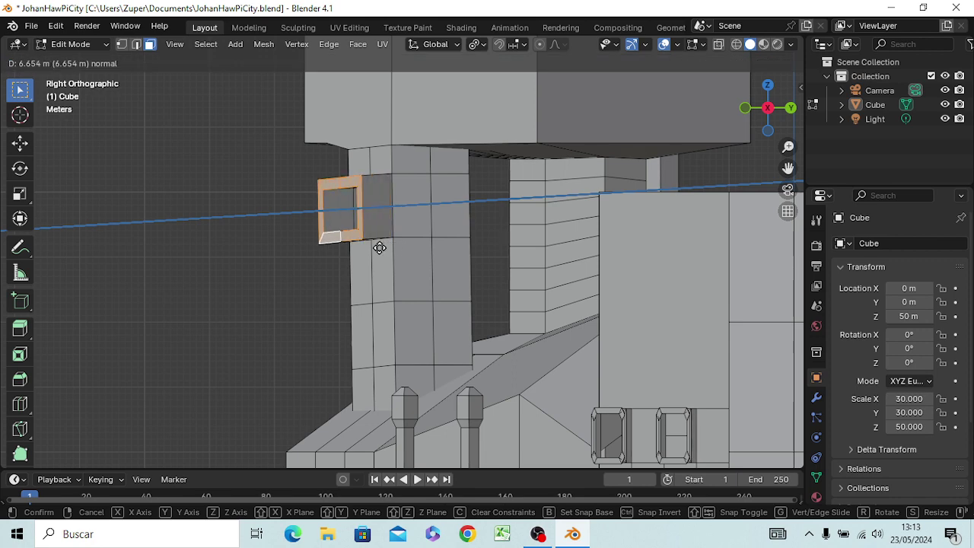
click(379, 247)
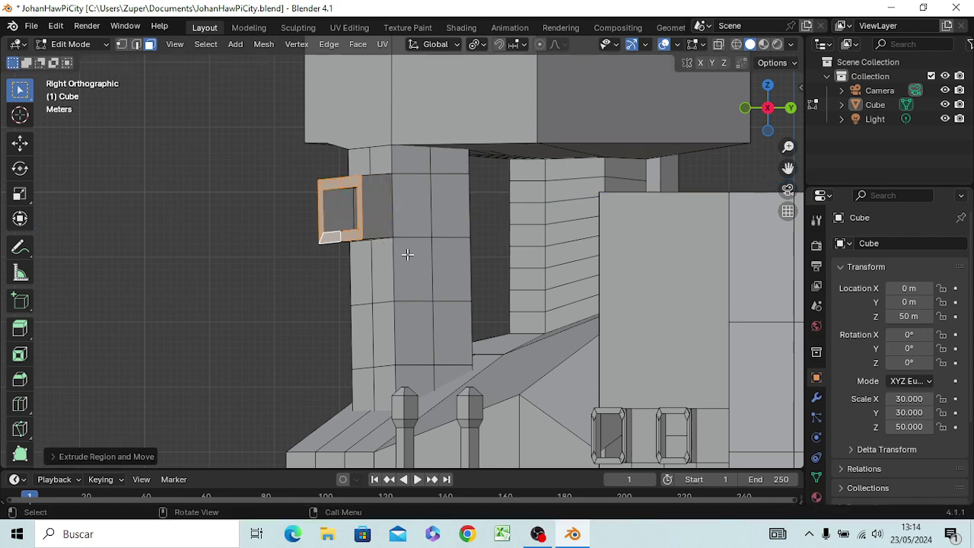
key(r)
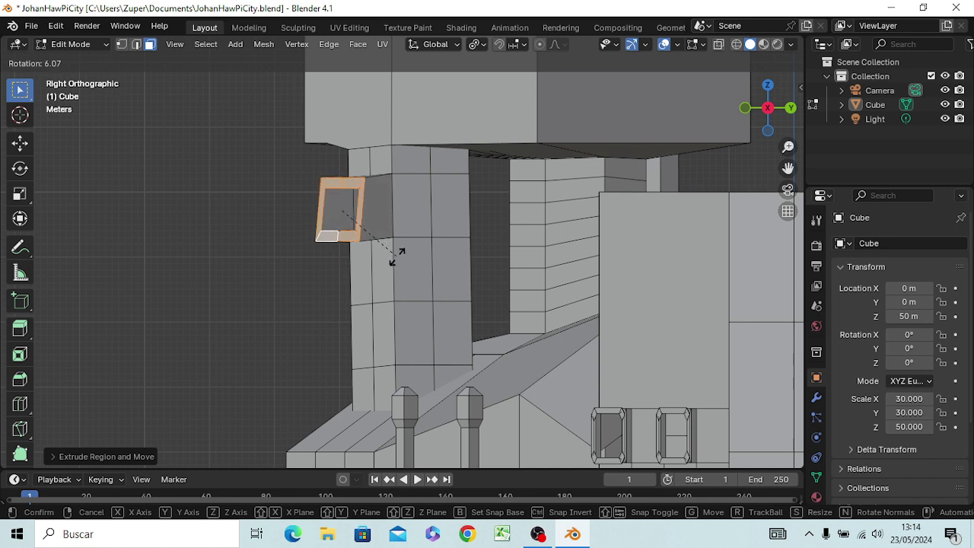
click(395, 257)
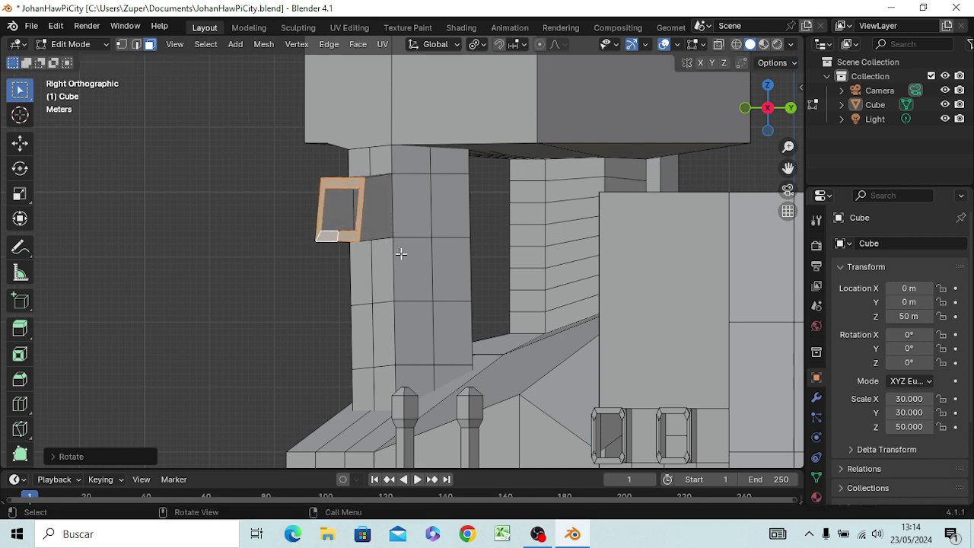
key(ctrl+z)
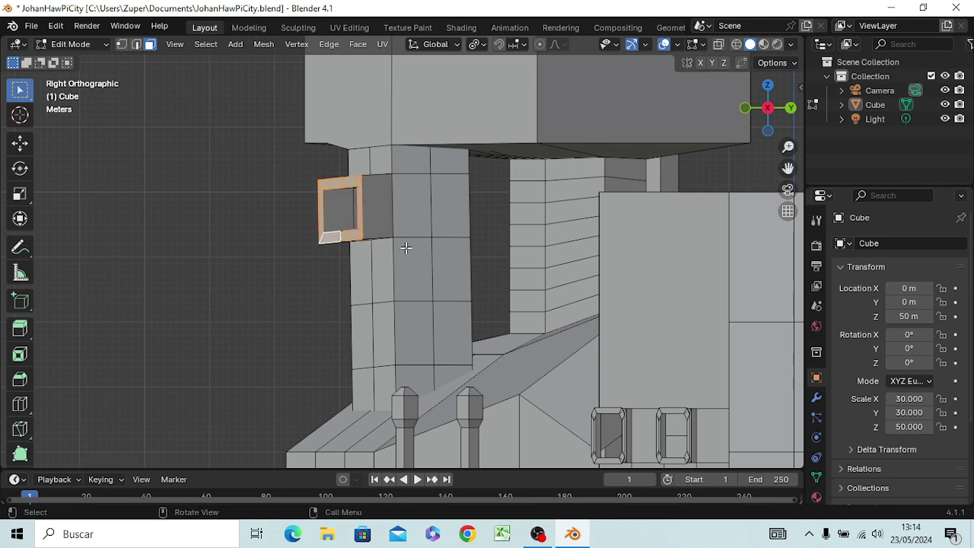
key(r)
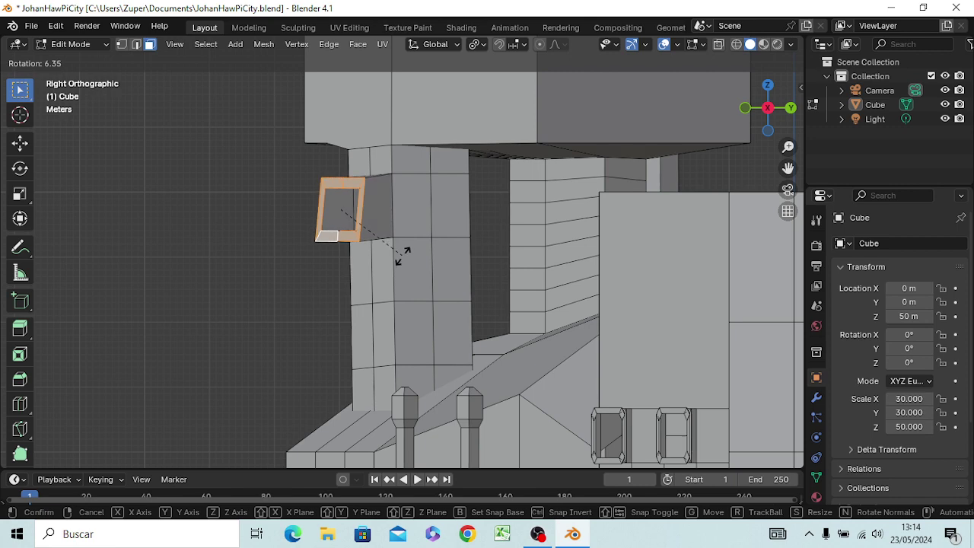
click(403, 253)
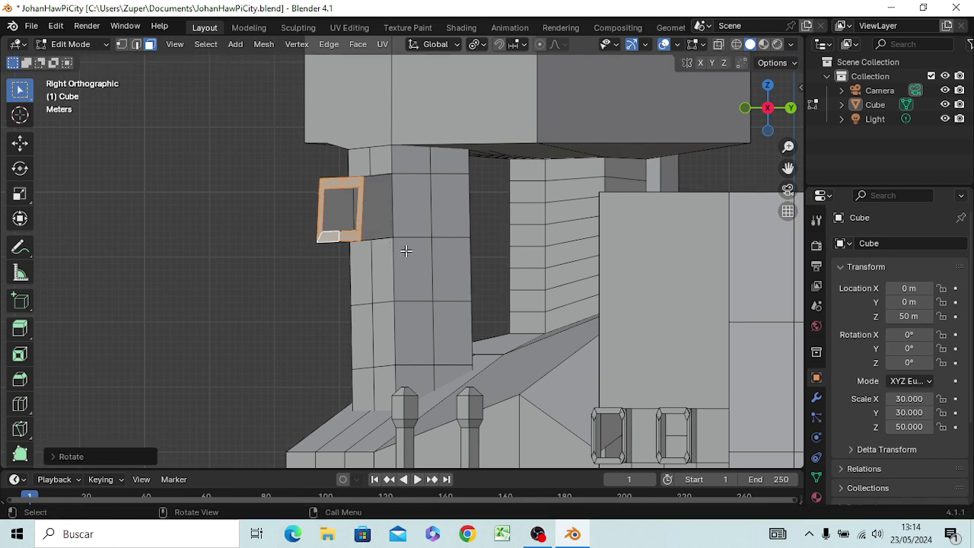
mouse_move(405, 251)
middle_down()
mouse_move(354, 263)
mouse_move(362, 254)
middle_up()
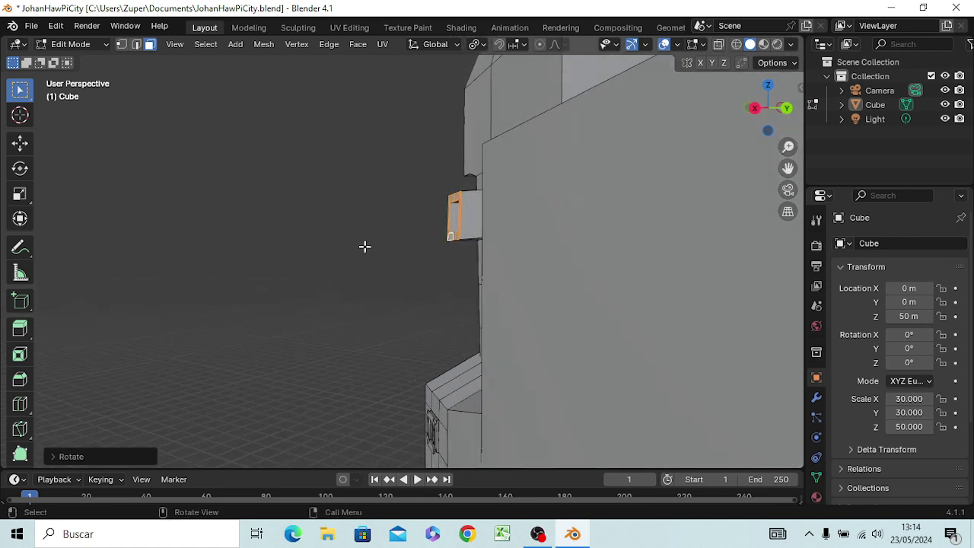
- Extrude two more pipe sections, bending each end so the pipe starts hooking downward
key(g)
key(z)
key(z)
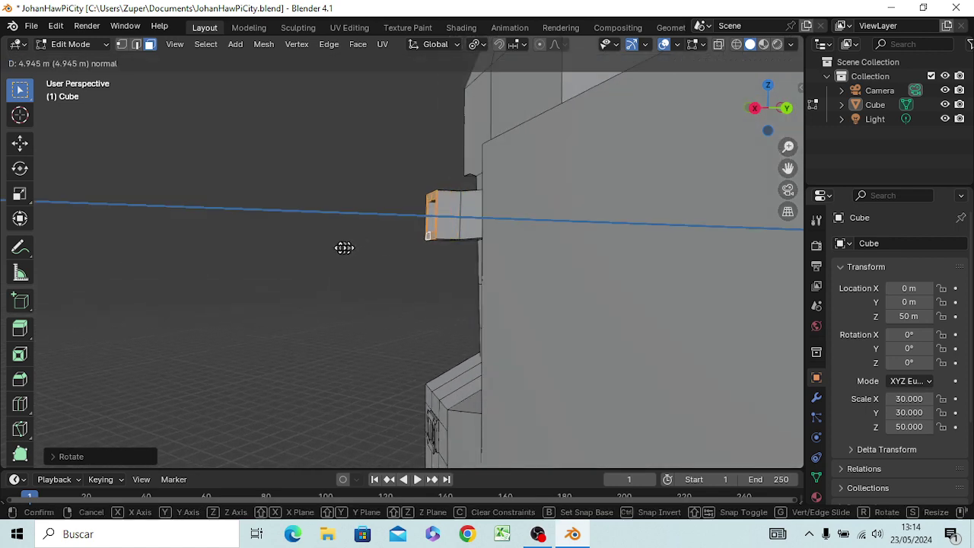
click(339, 248)
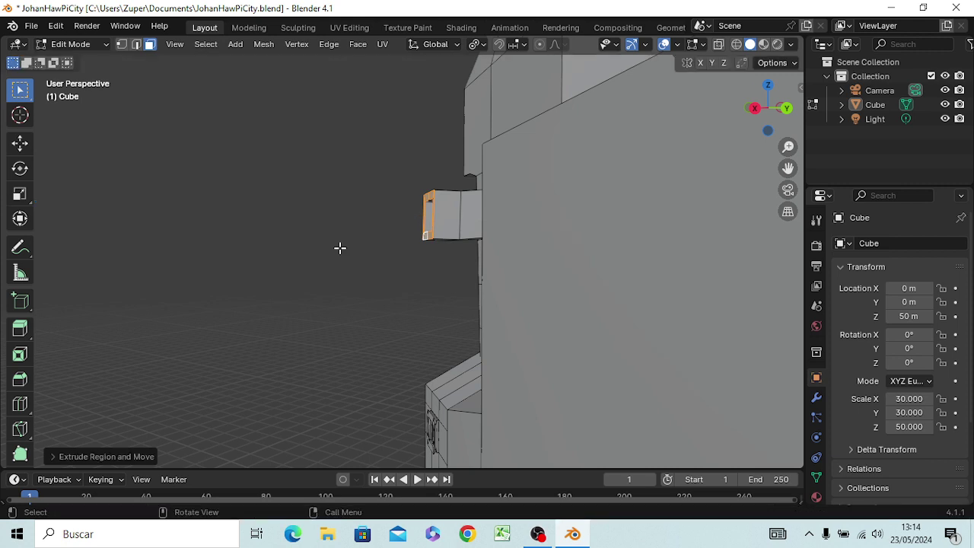
key(r)
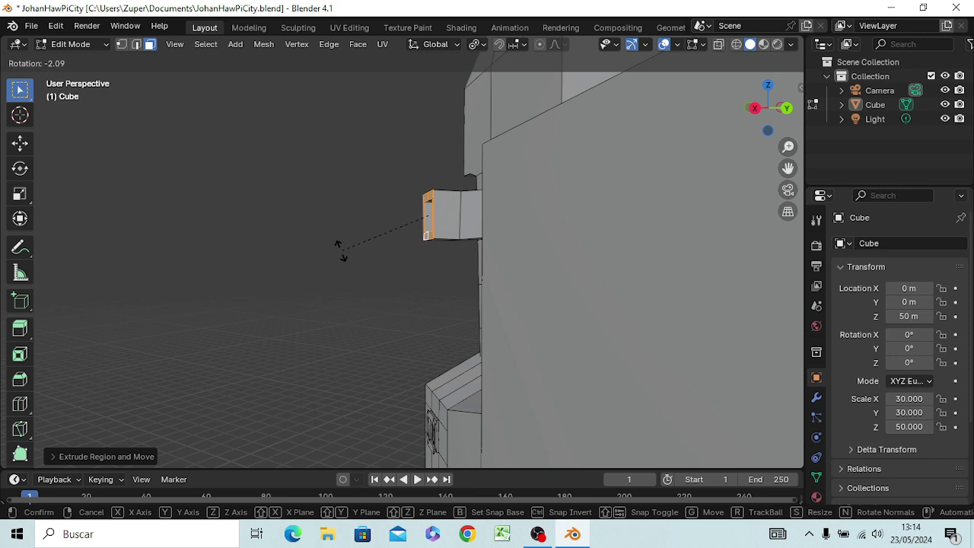
click(340, 250)
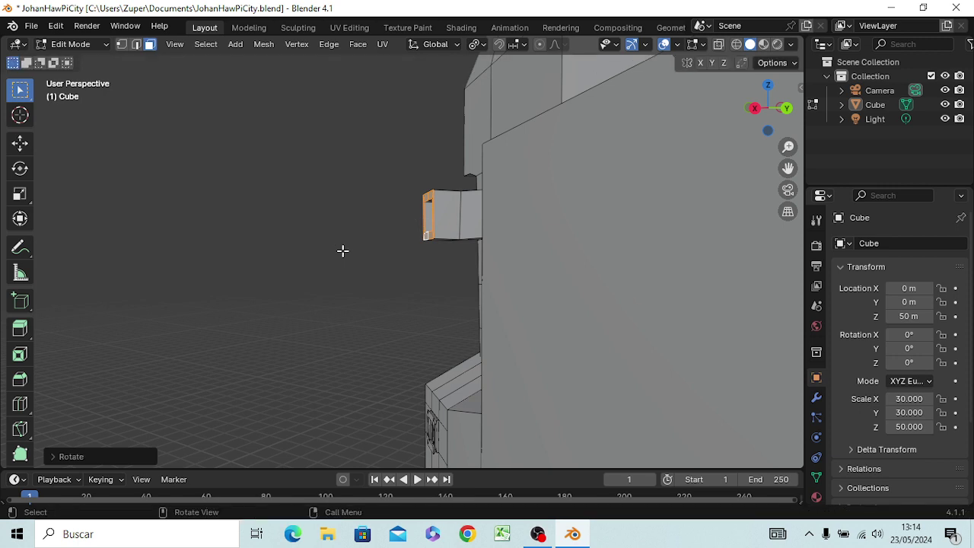
key(g)
key(z)
key(z)
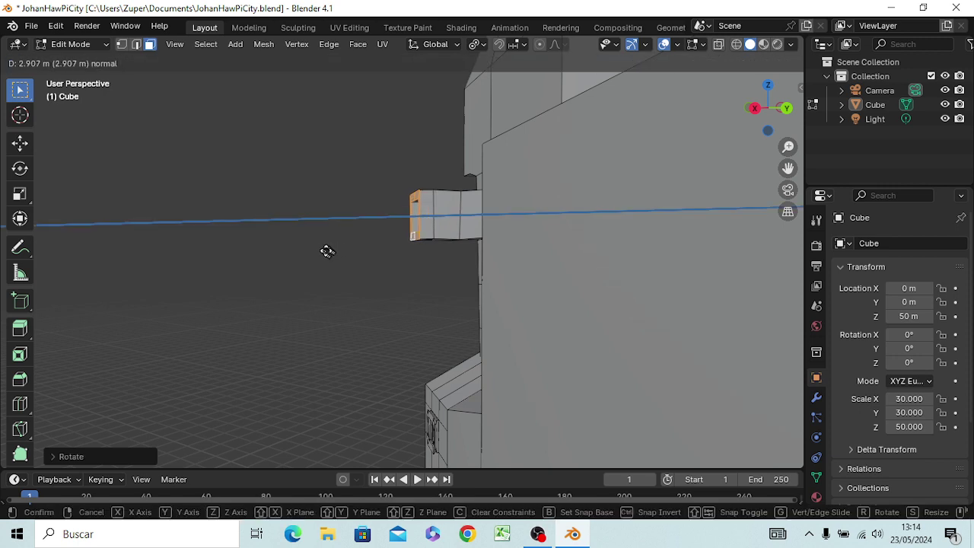
click(320, 248)
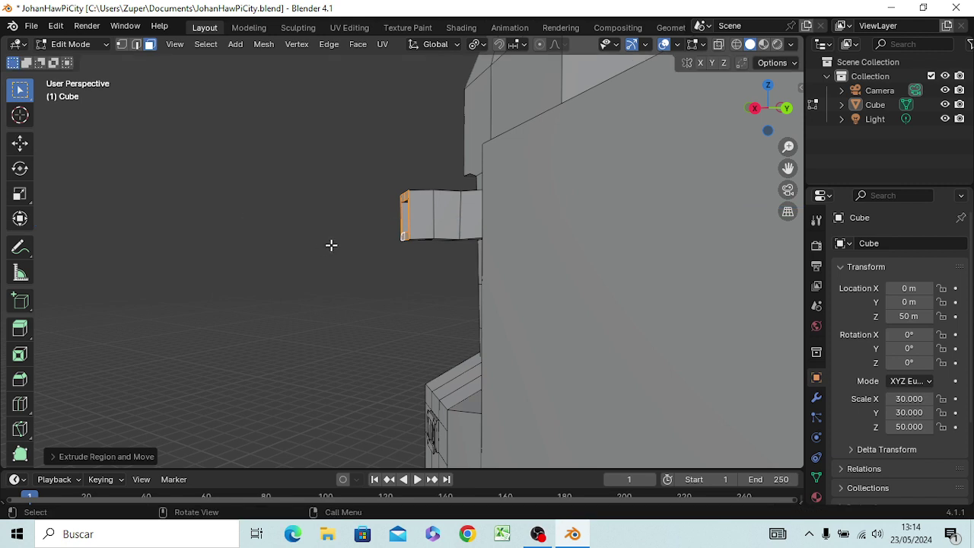
key(r)
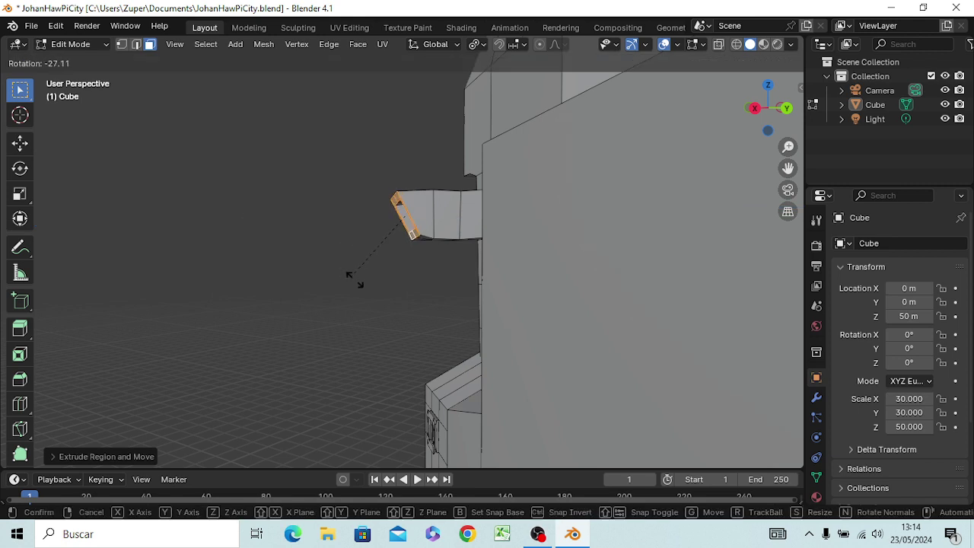
click(354, 280)
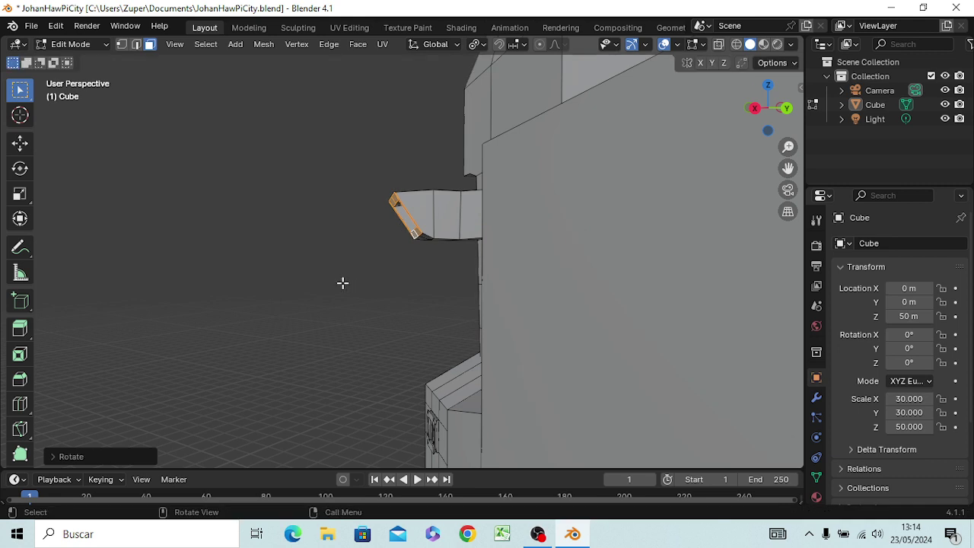
- Extrude two further pipe sections, tilting the last end face to a flatter angle
key(e)
click(328, 290)
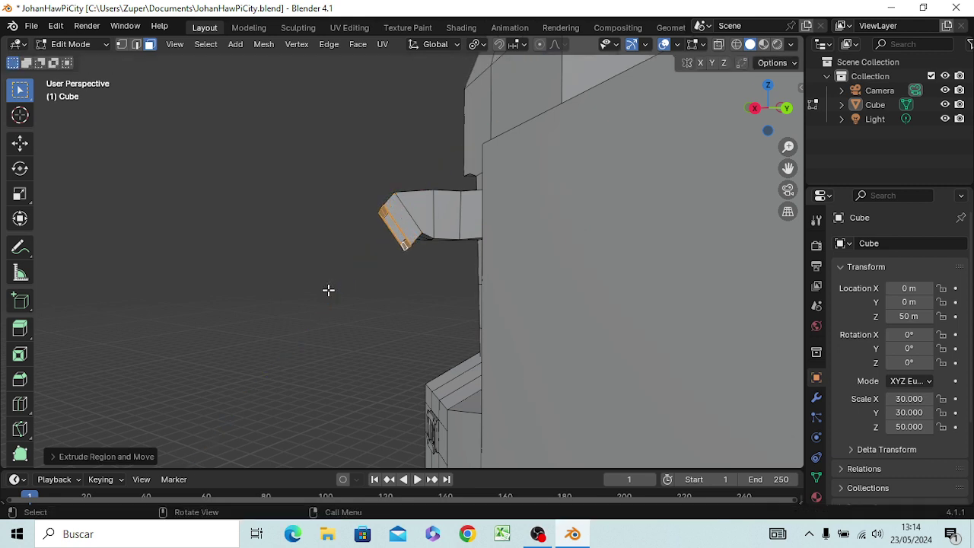
key(r)
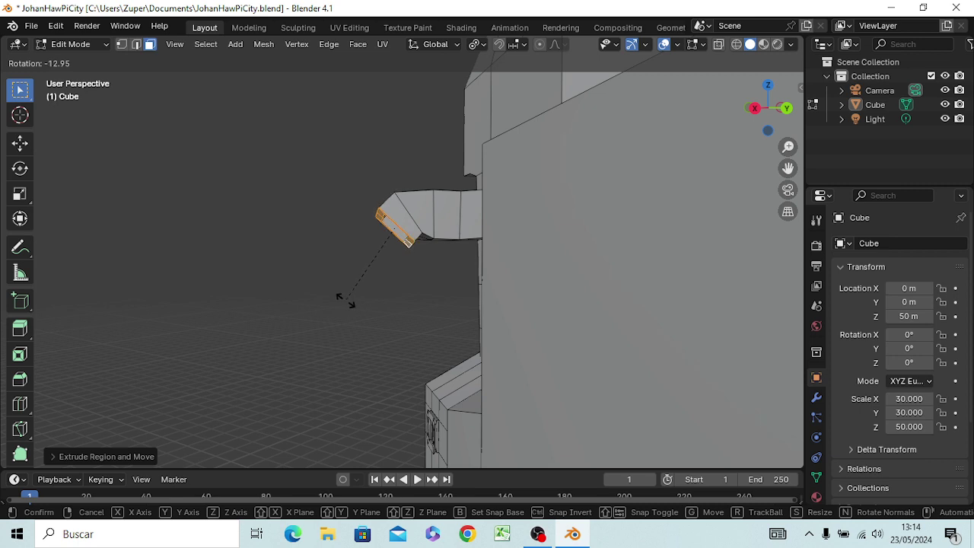
click(355, 307)
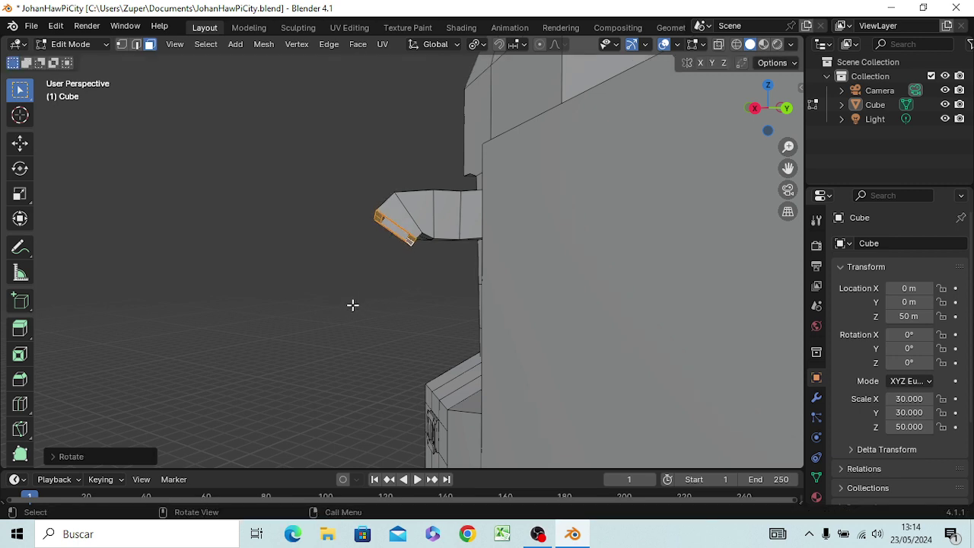
key(e)
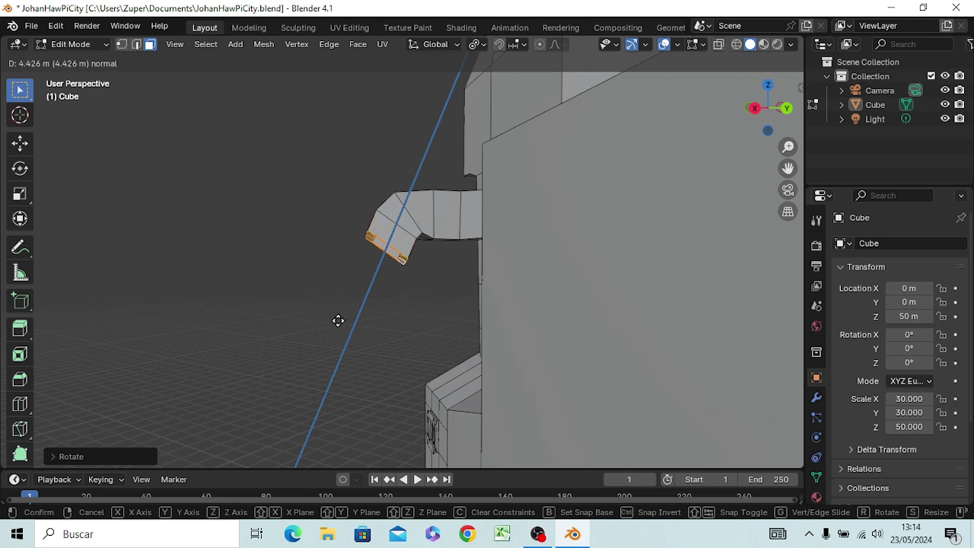
click(338, 320)
key(r)
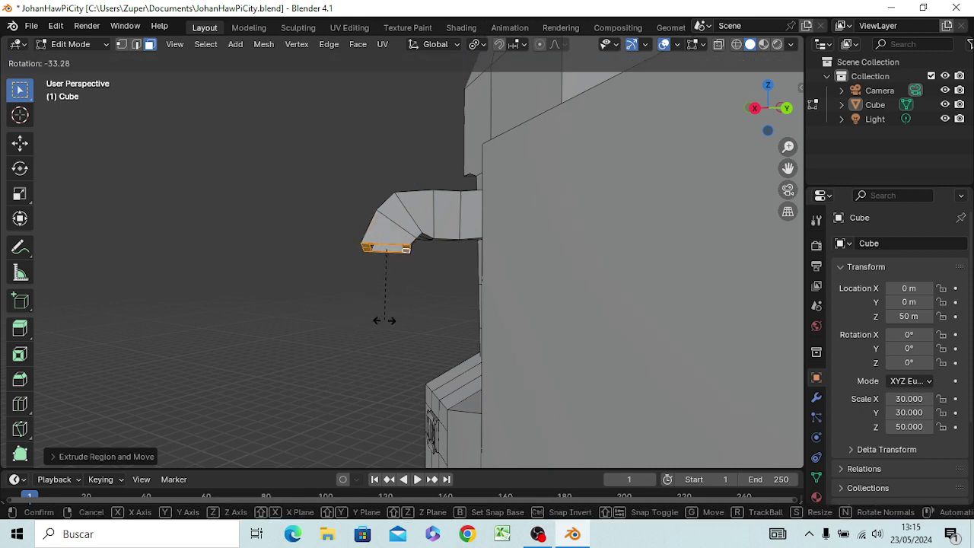
click(375, 320)
mouse_move(376, 321)
middle_down()
mouse_move(505, 340)
mouse_move(487, 339)
middle_up()
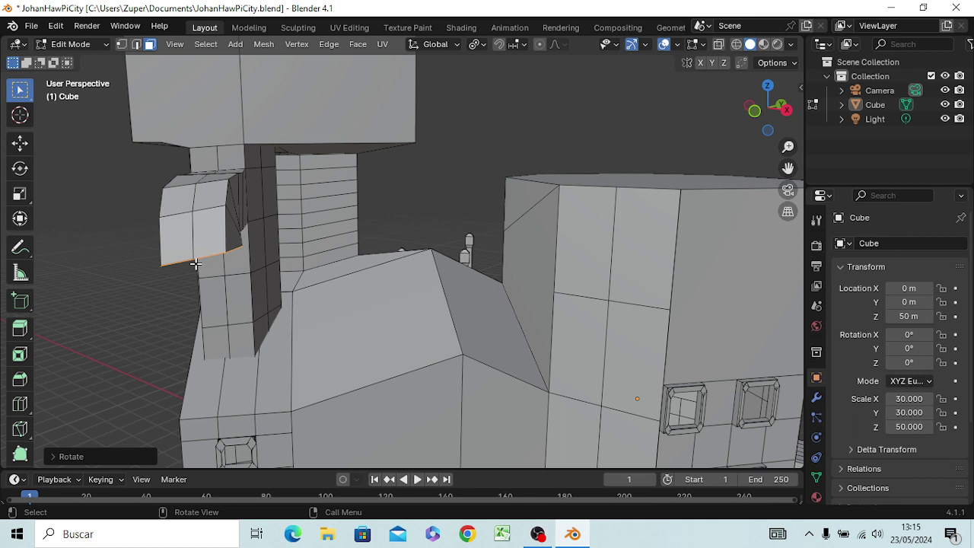
- Rotate the pipe's end edge about Z near zero, then cancel a Y-axis rotation
key(r)
key(z)
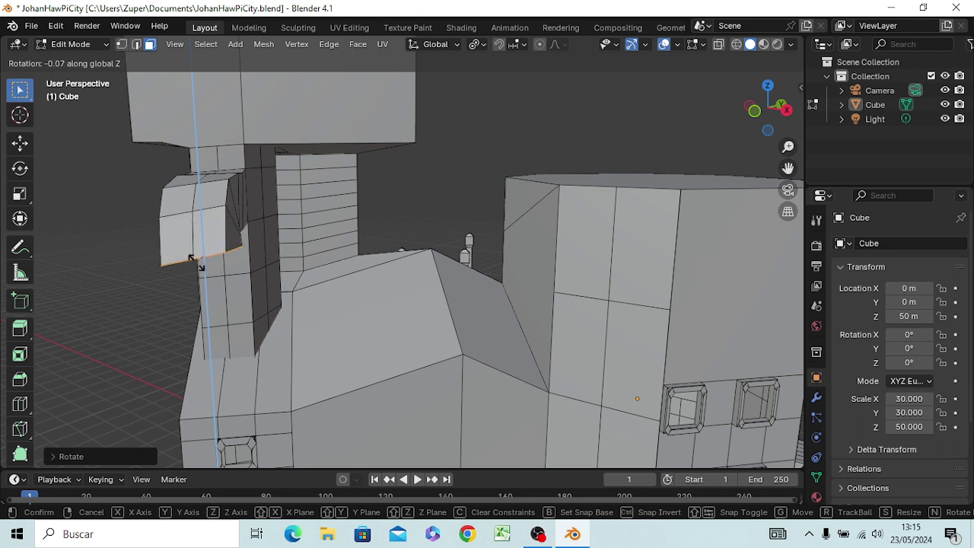
click(192, 259)
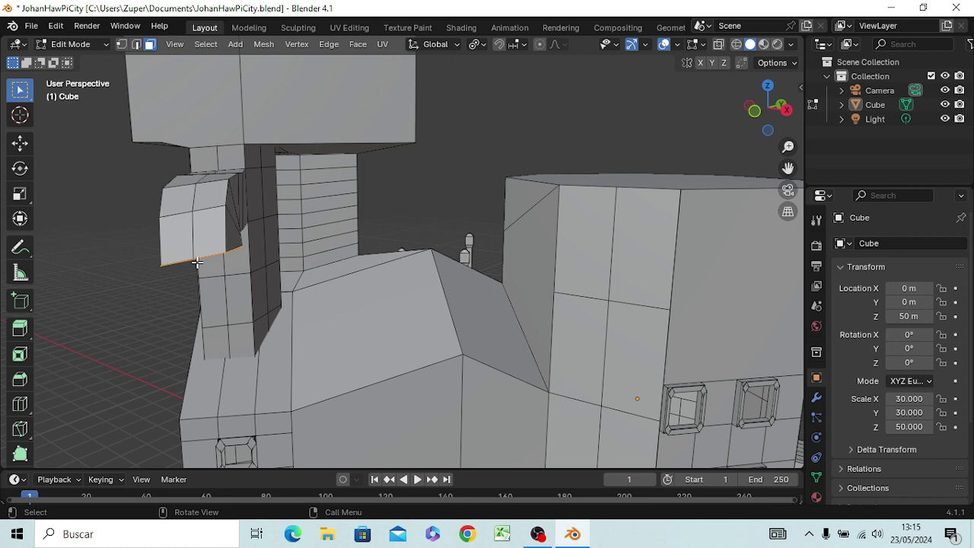
key(r)
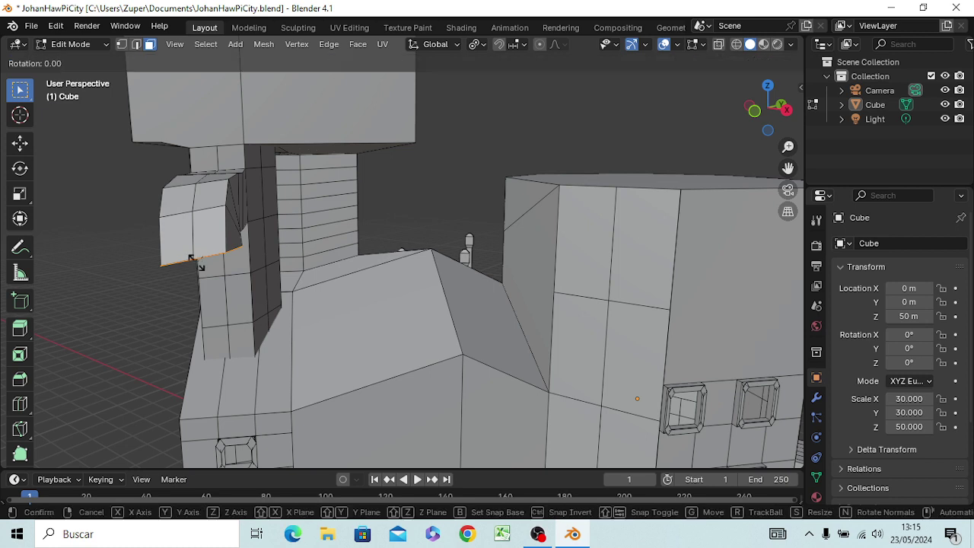
key(y)
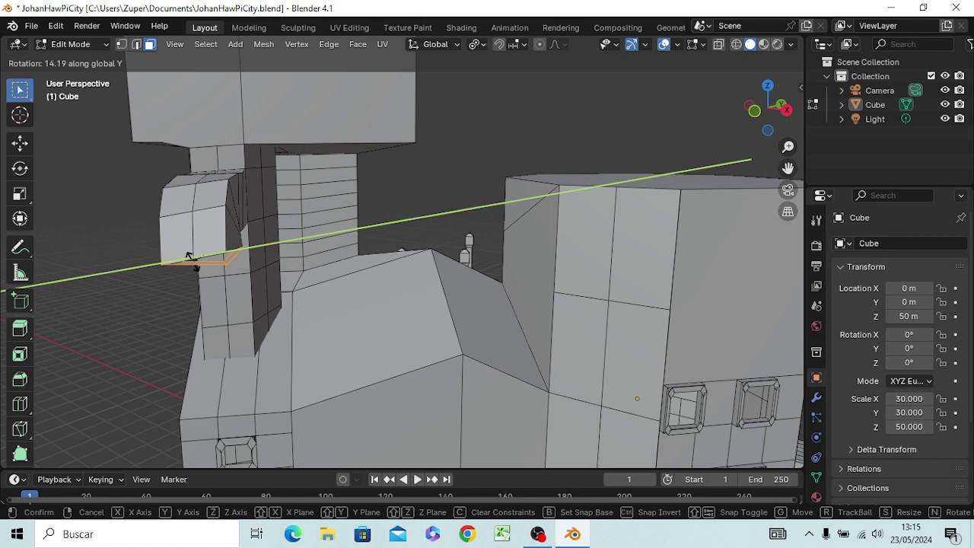
right_click(192, 259)
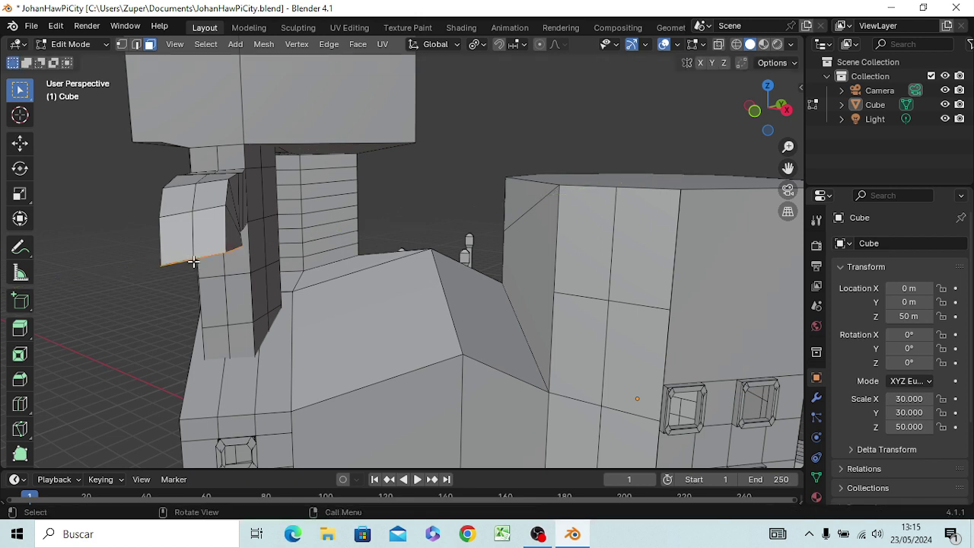
- Extrude the end edge straight down along Z and tilt it about the Y axis
key(e)
key(z)
click(194, 293)
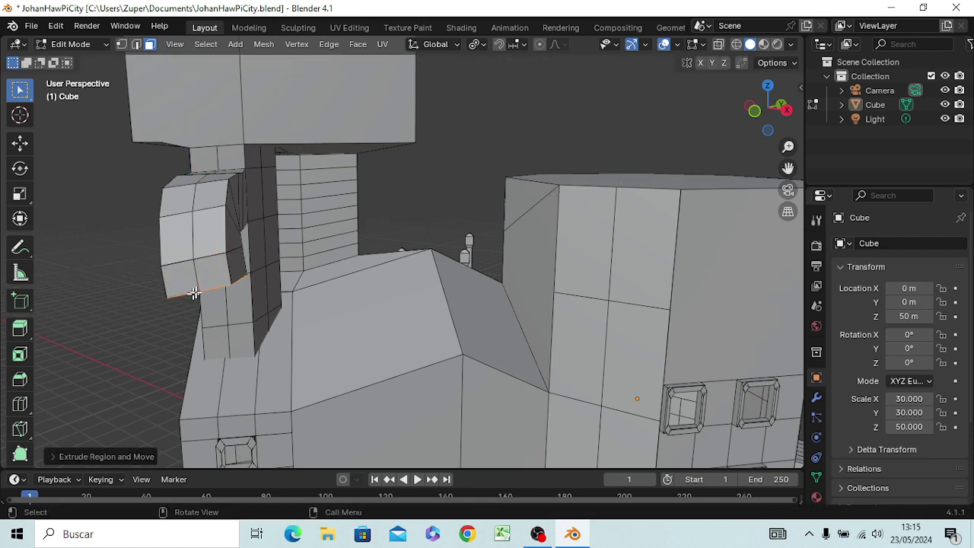
key(r)
key(y)
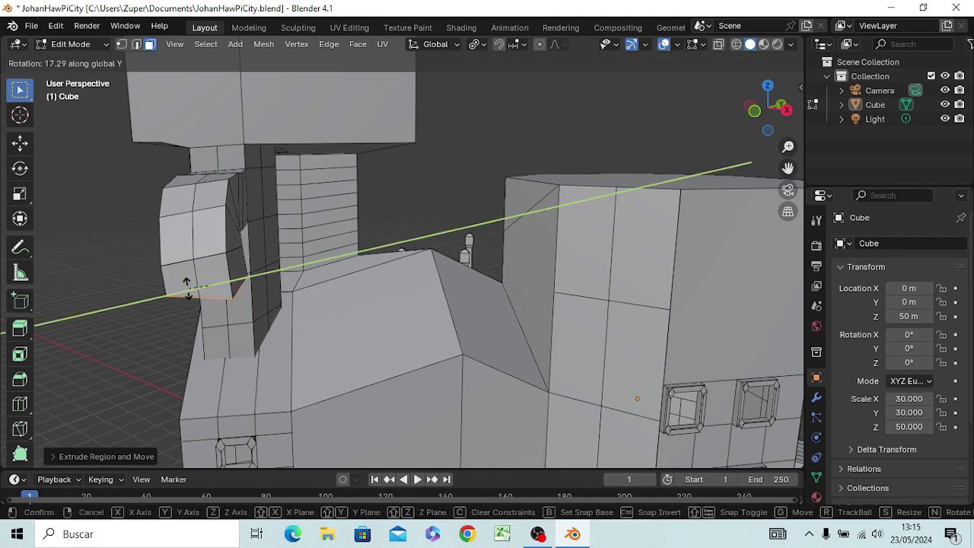
click(187, 288)
mouse_move(192, 314)
middle_down()
mouse_move(191, 327)
mouse_move(65, 304)
mouse_move(69, 291)
middle_up()
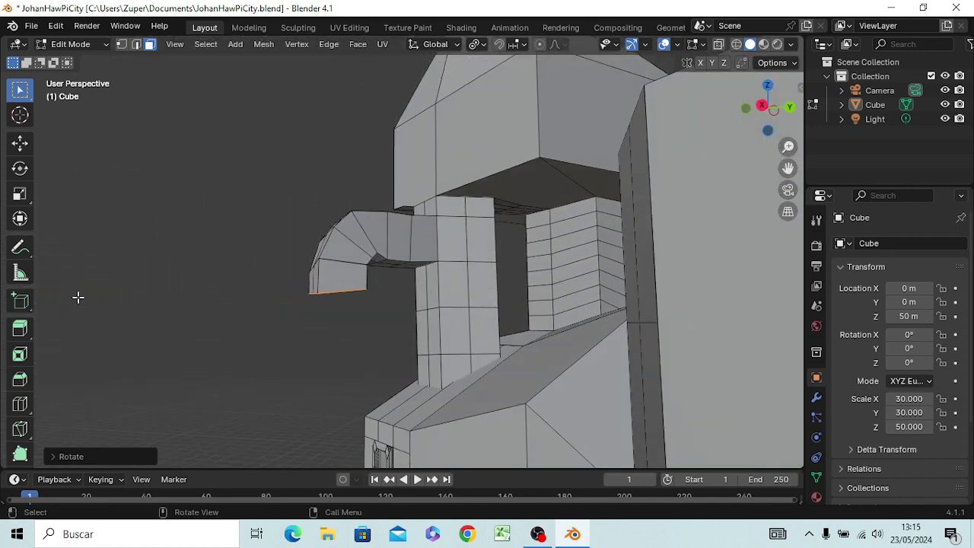
- Extrude two more downward sections from the pipe end and tilt the end edge
key(g)
key(z)
key(z)
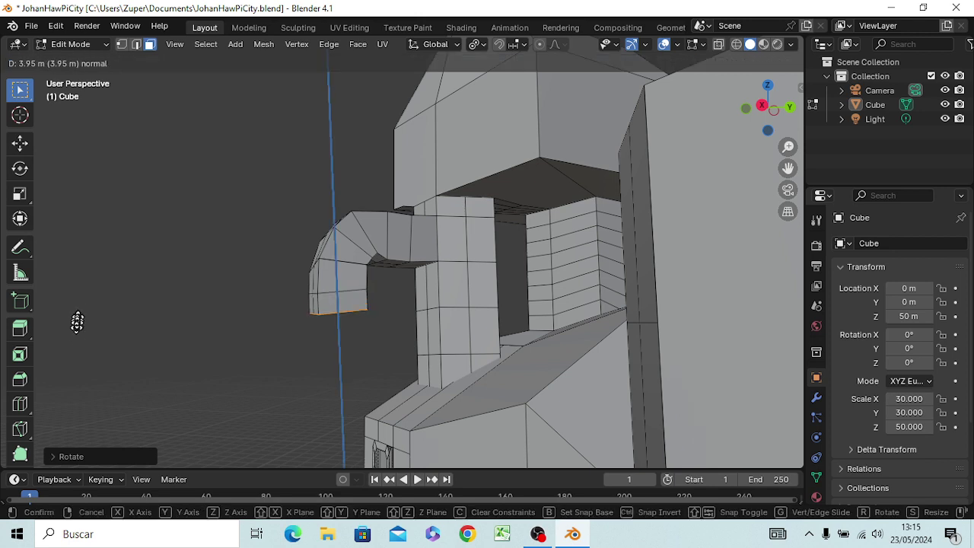
click(77, 326)
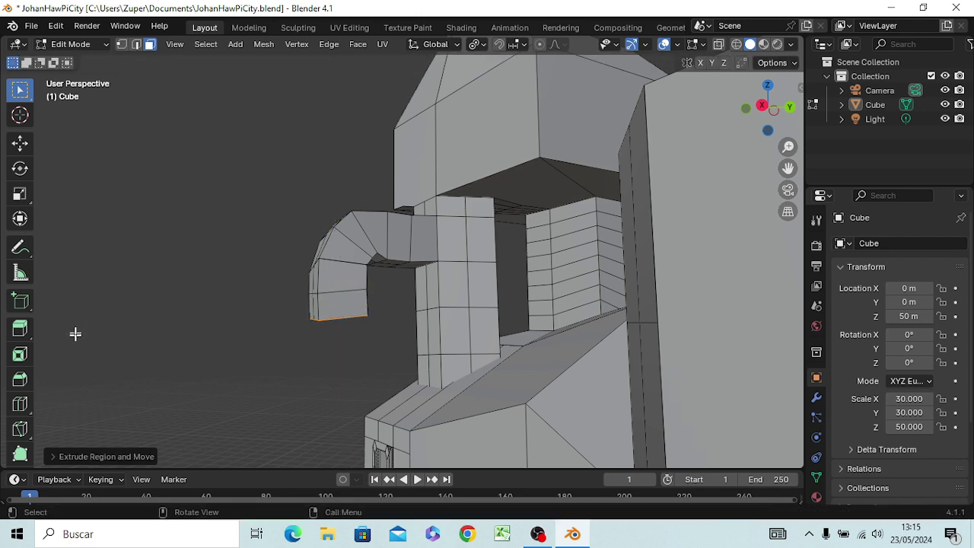
key(e)
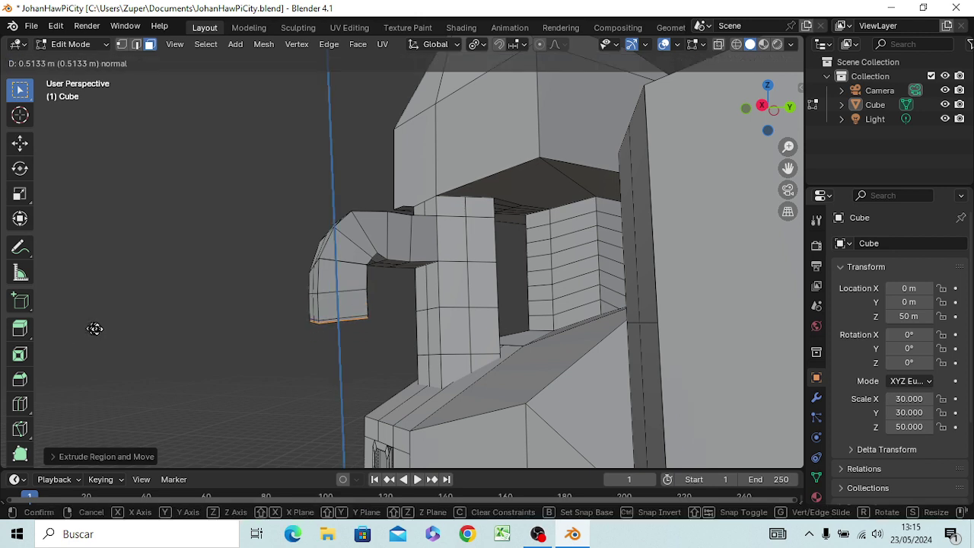
click(93, 348)
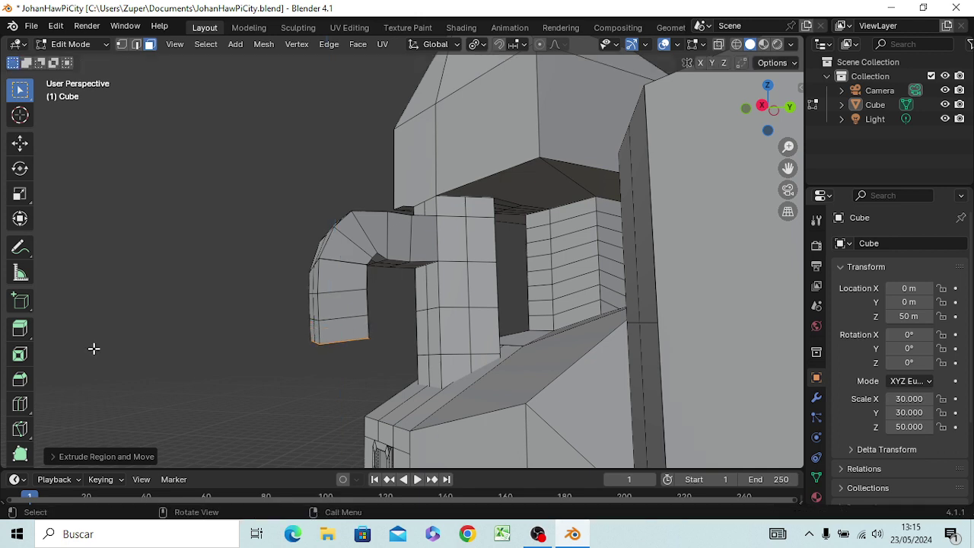
key(r)
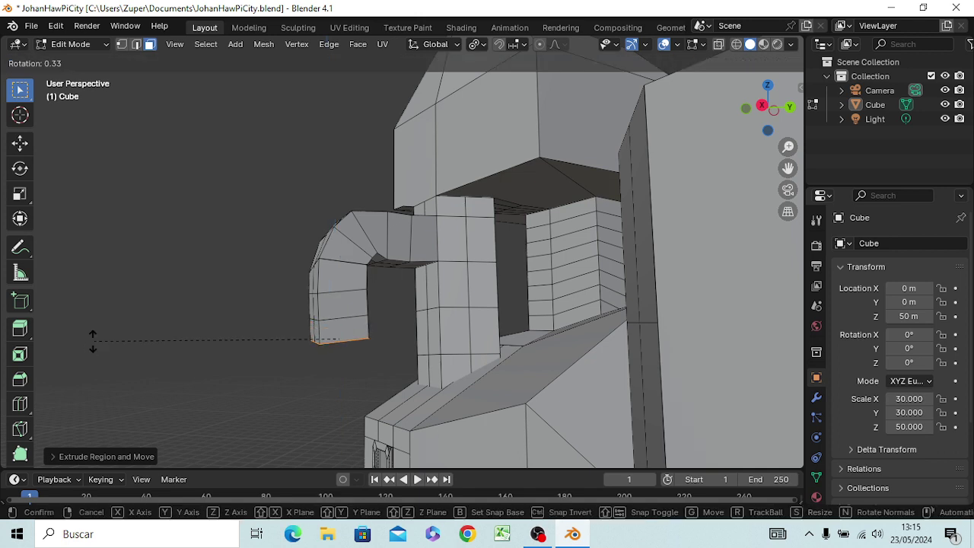
click(117, 387)
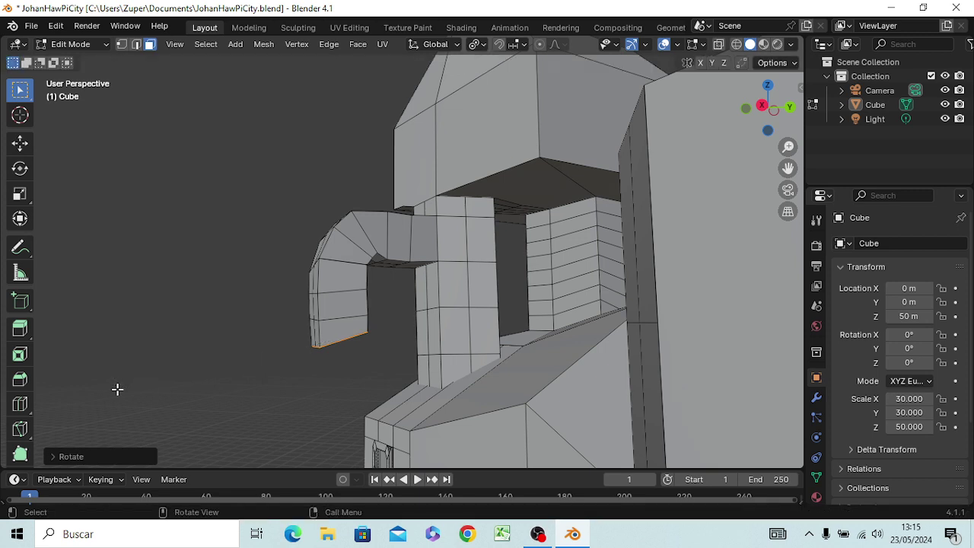
- Add another tilted lower section and shift the hook tip about 2 m along Y
key(e)
click(124, 410)
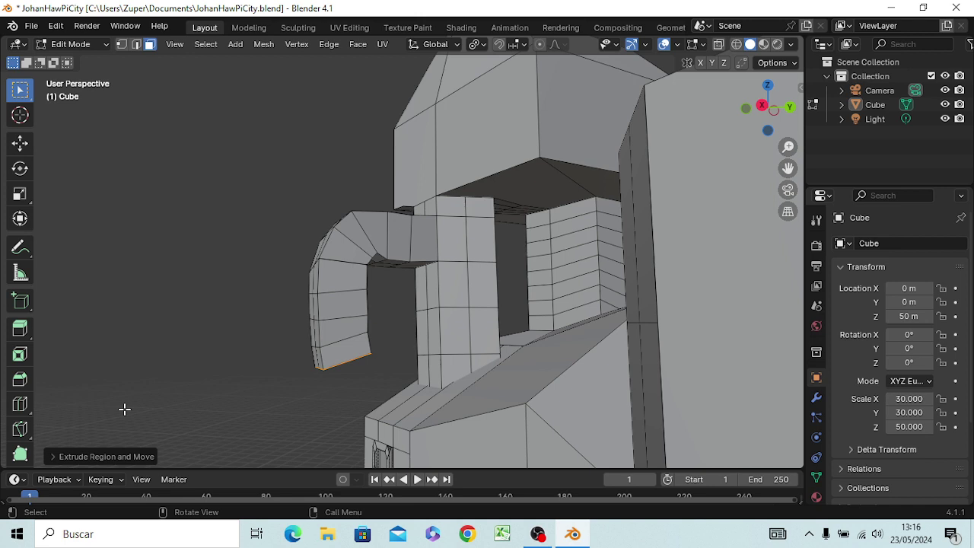
key(r)
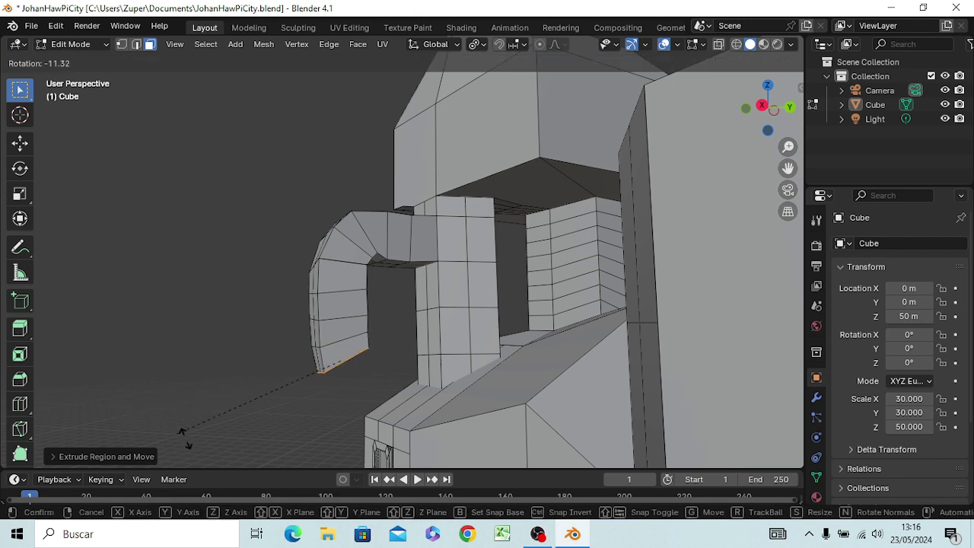
click(194, 436)
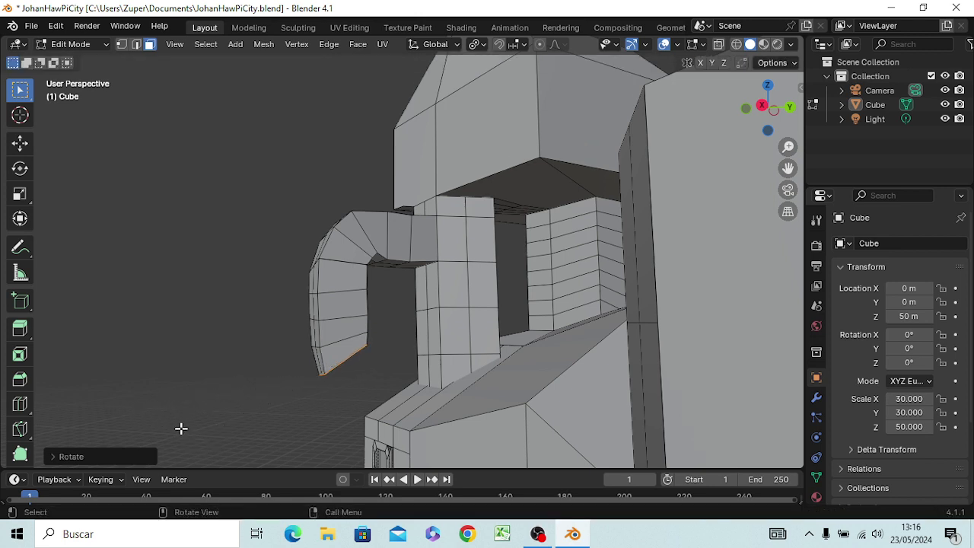
key(g)
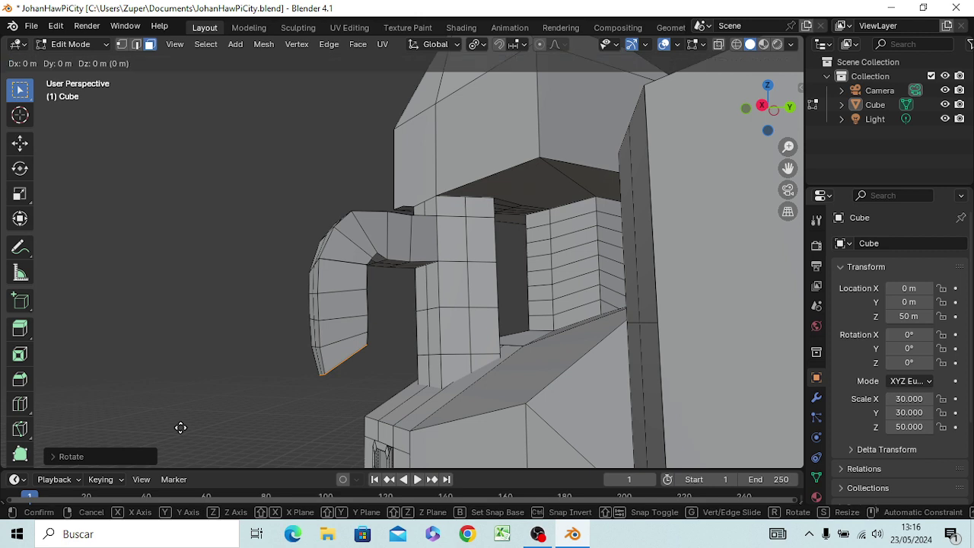
key(y)
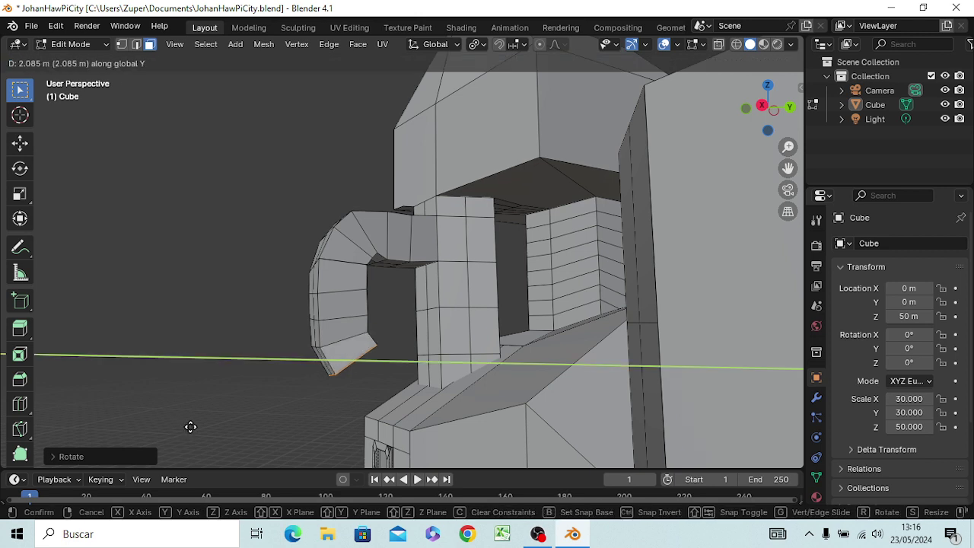
click(189, 423)
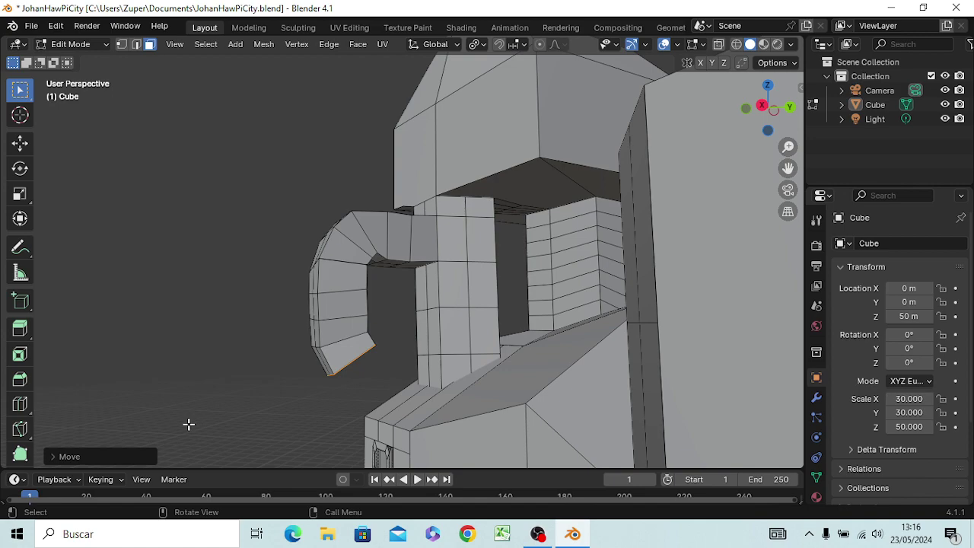
- Redo the tilt of the hook's end edges and extrude one more short angled segment
mouse_move(182, 424)
middle_down()
mouse_move(335, 421)
mouse_move(304, 424)
middle_up()
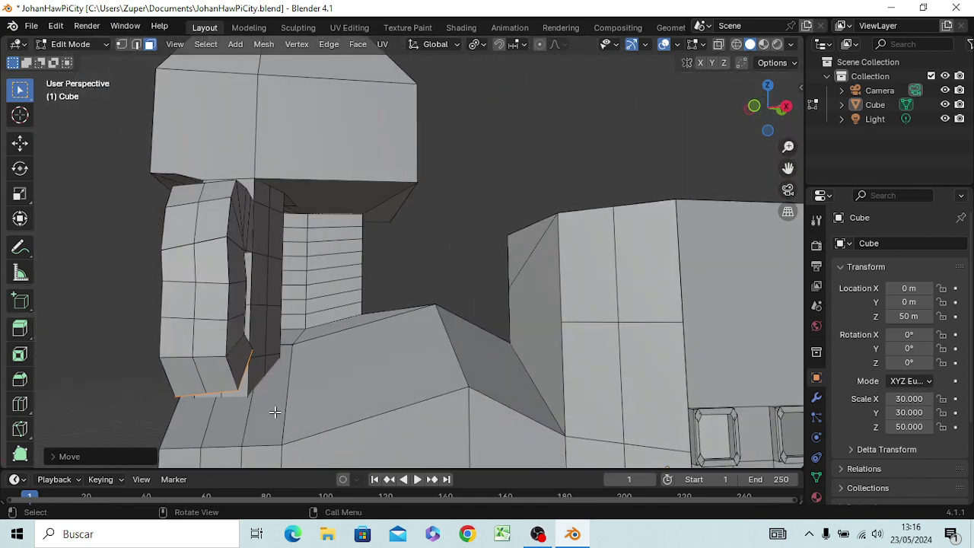
key(r)
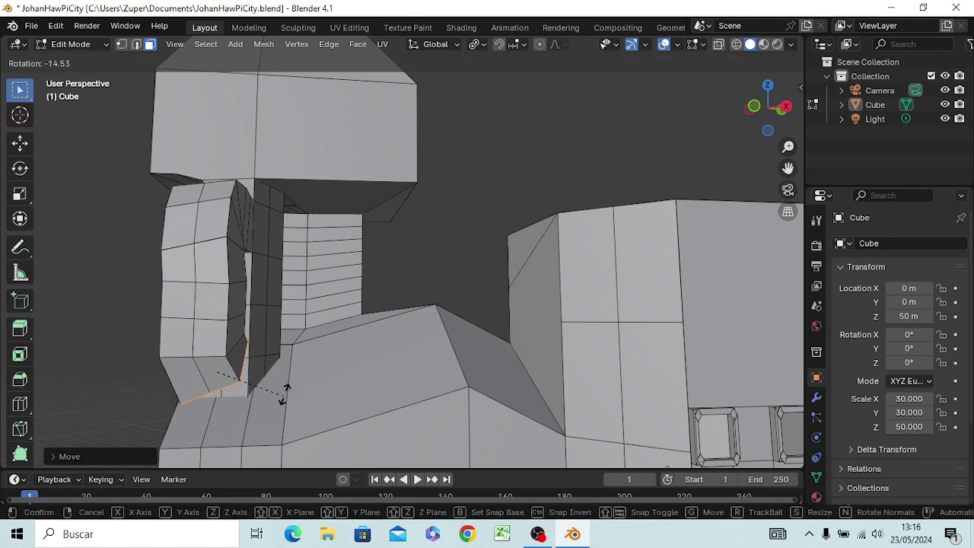
click(285, 383)
key(c)
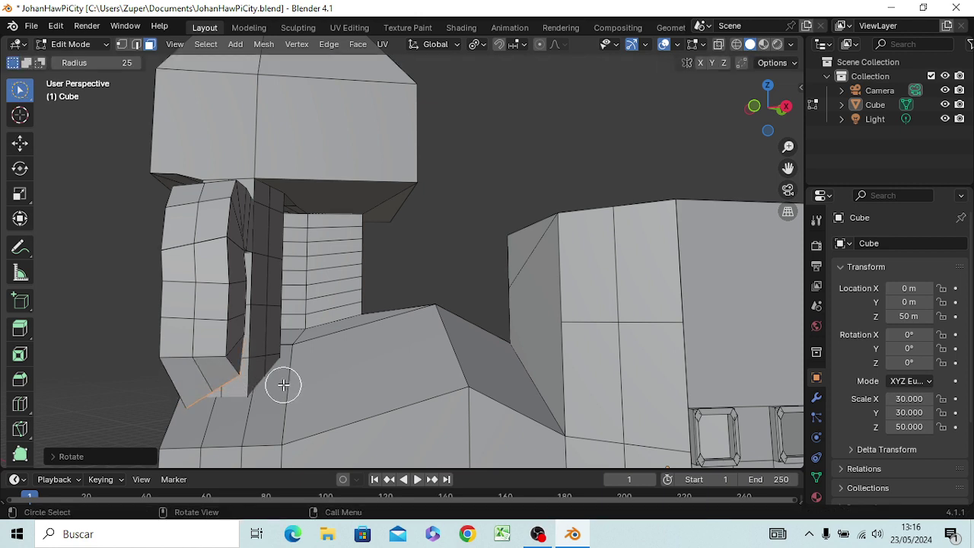
key(Escape)
key(ctrl+z)
key(c)
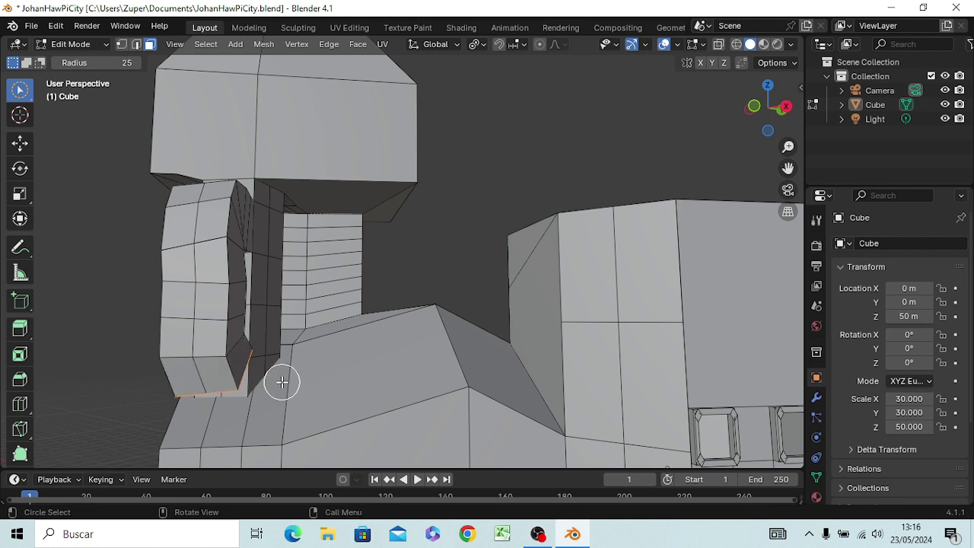
key(r)
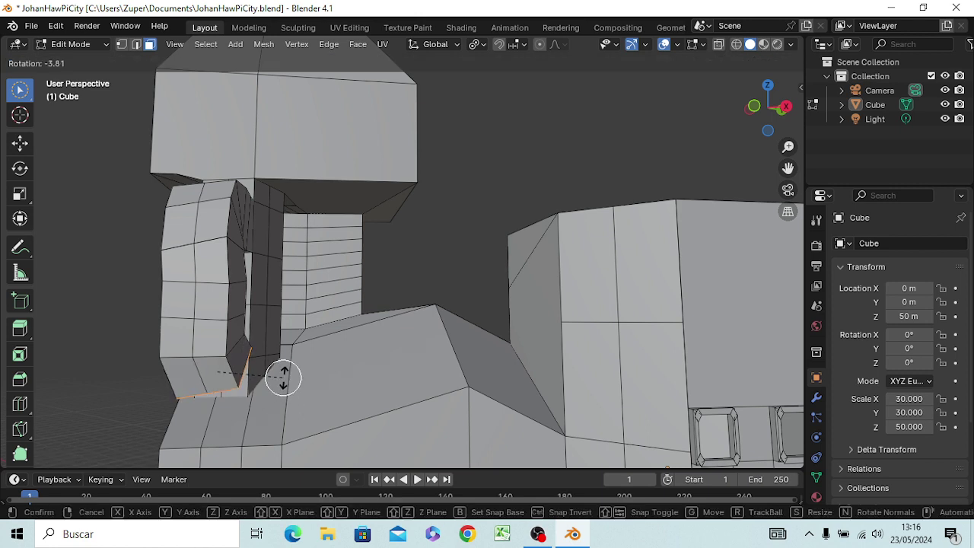
click(284, 369)
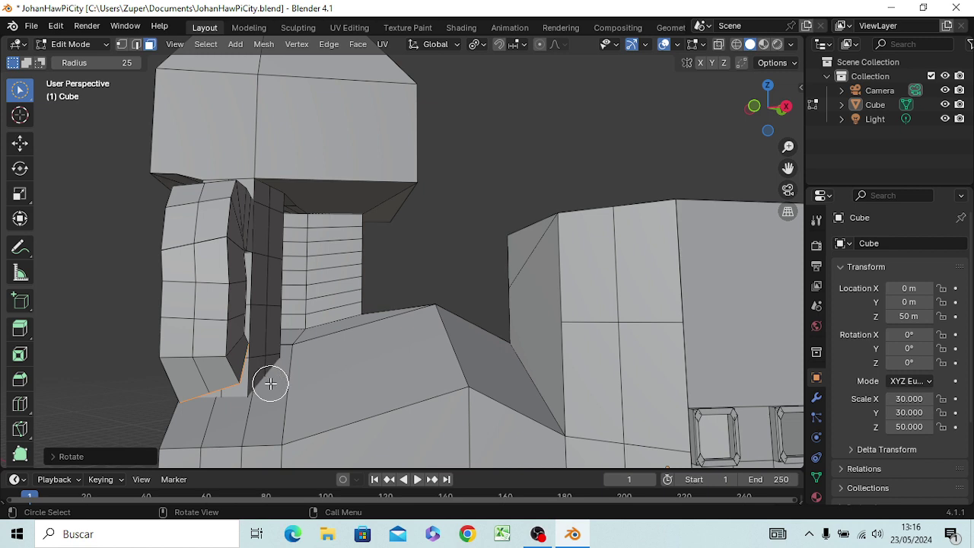
key(e)
click(289, 404)
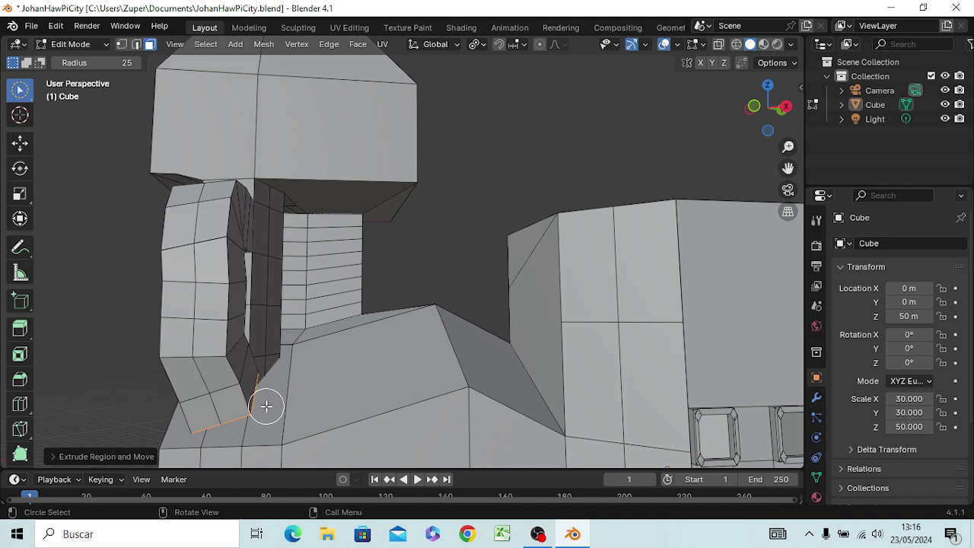
- Rotate and raise the pipe's end edge along Z, then extrude a new segment tilted upward
middle_drag(266, 406, 129, 411)
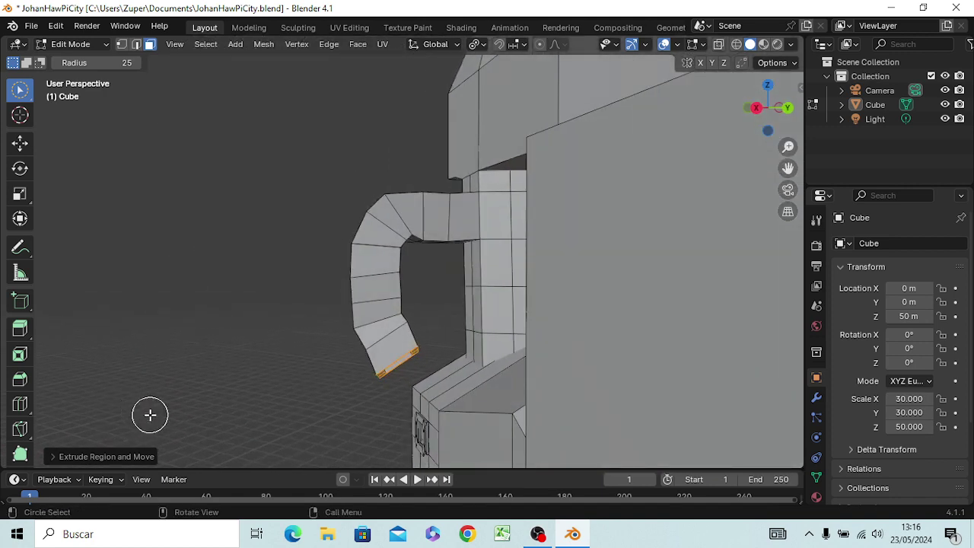
key(r)
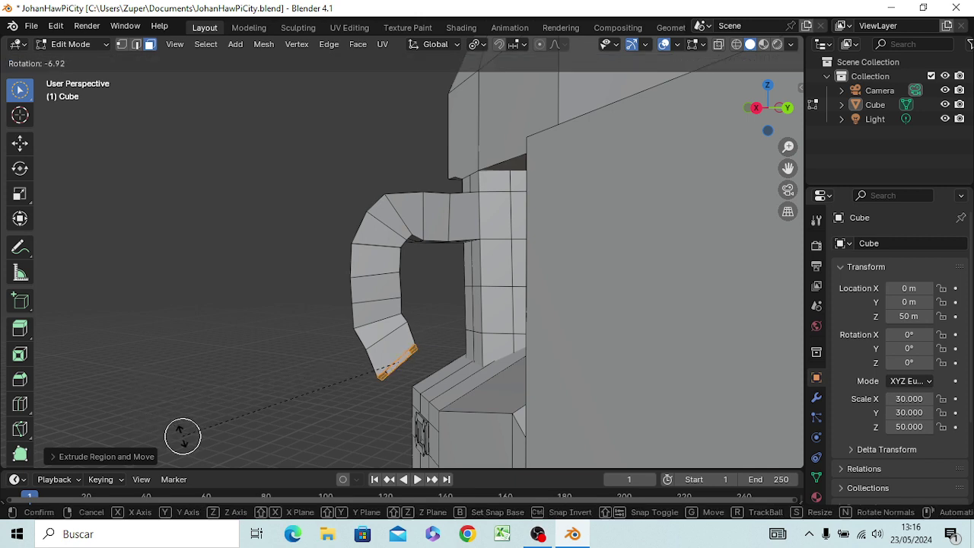
click(253, 442)
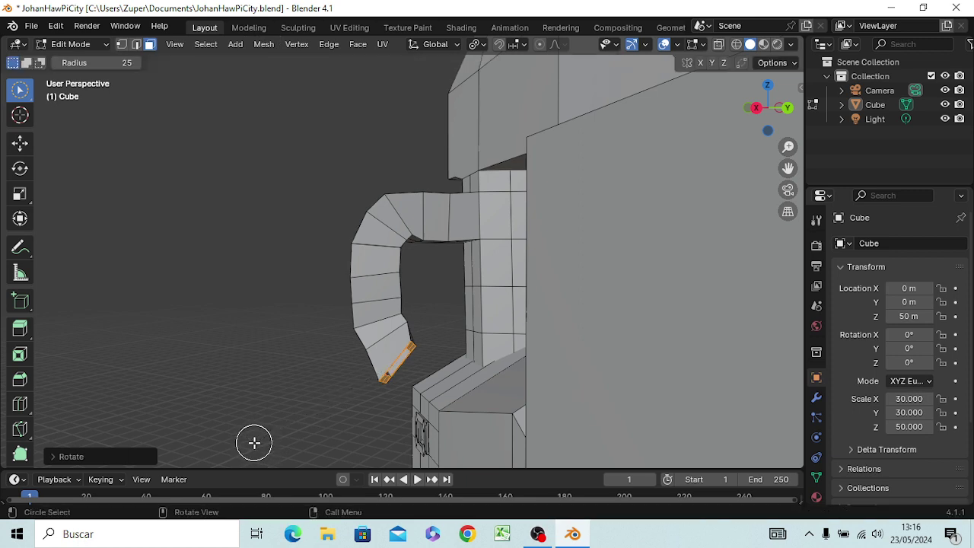
key(g)
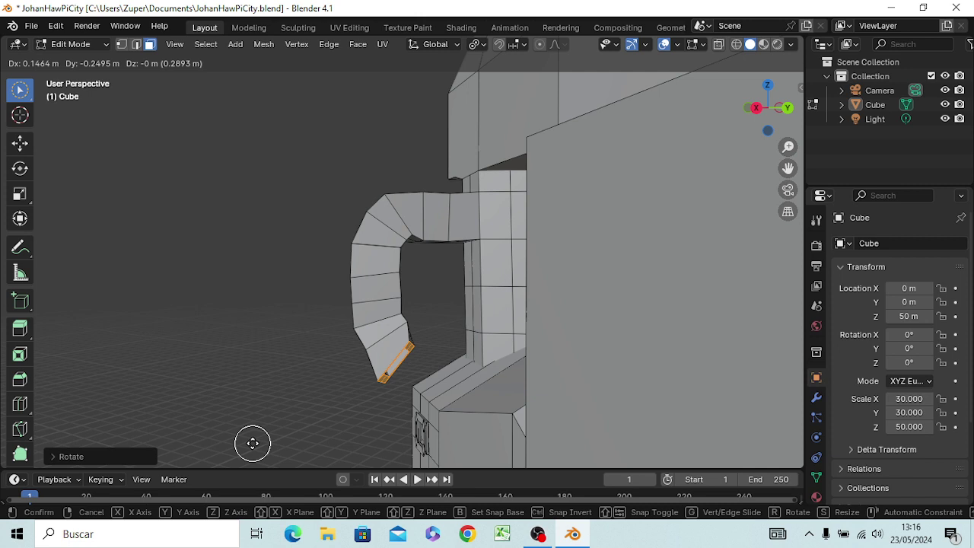
key(z)
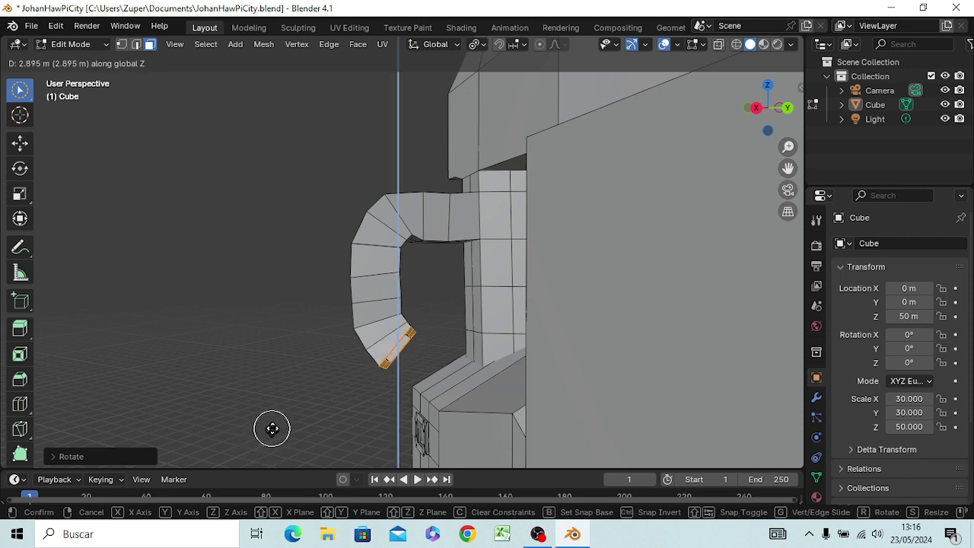
click(272, 428)
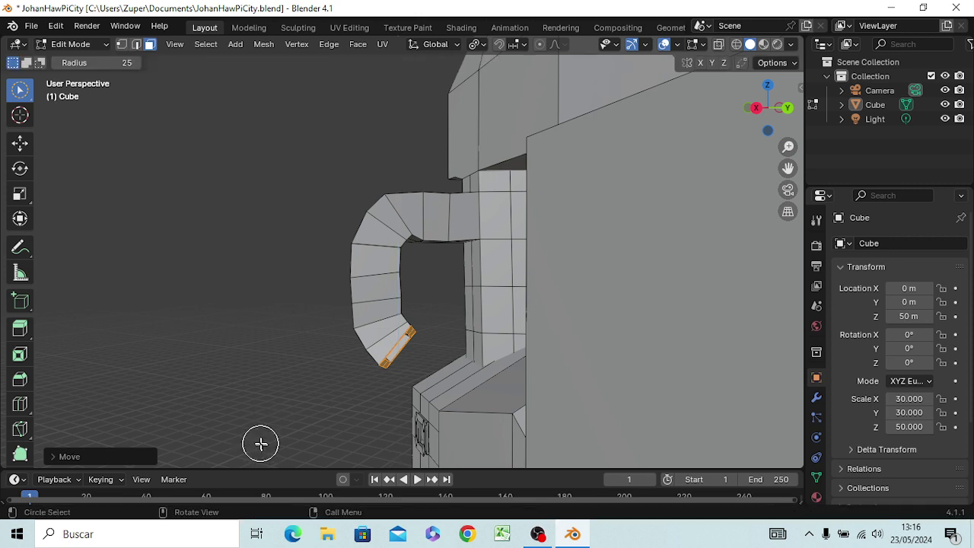
key(g)
key(z)
key(z)
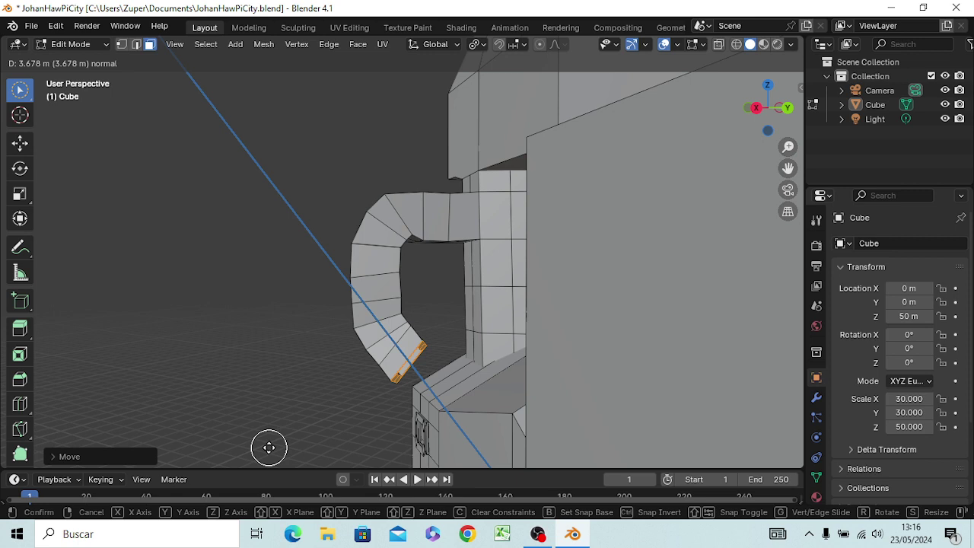
click(268, 447)
key(r)
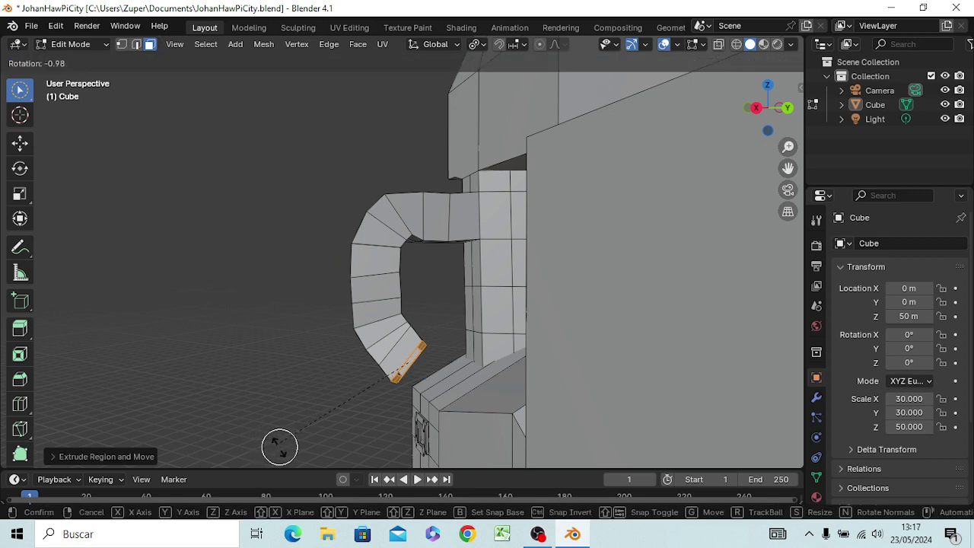
click(334, 449)
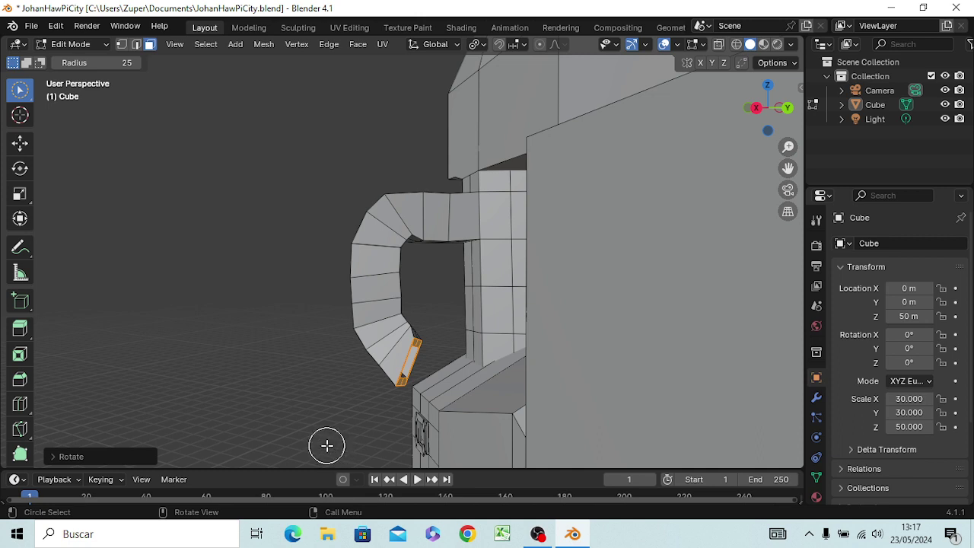
- Raise the pipe's end edge along Z and rotate it about the X and Y axes
key(g)
key(z)
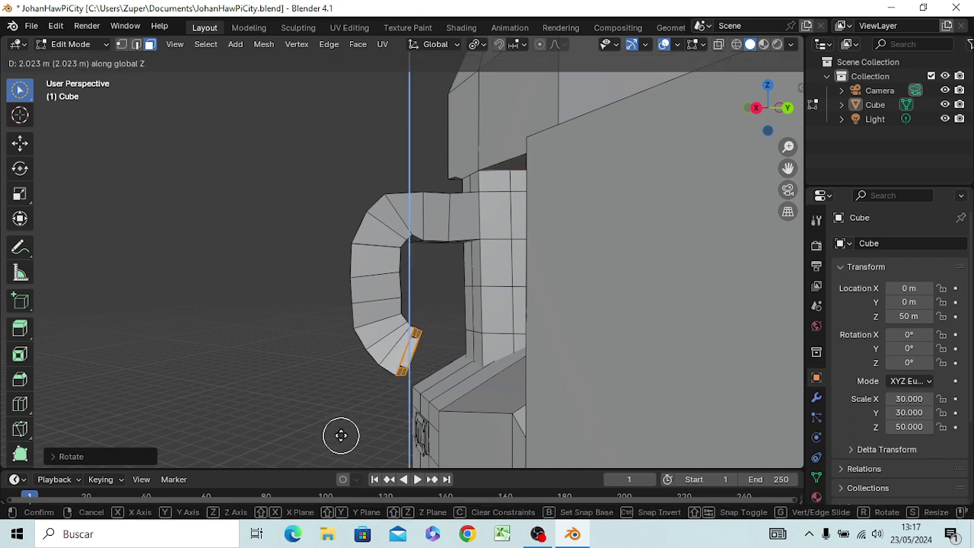
click(341, 435)
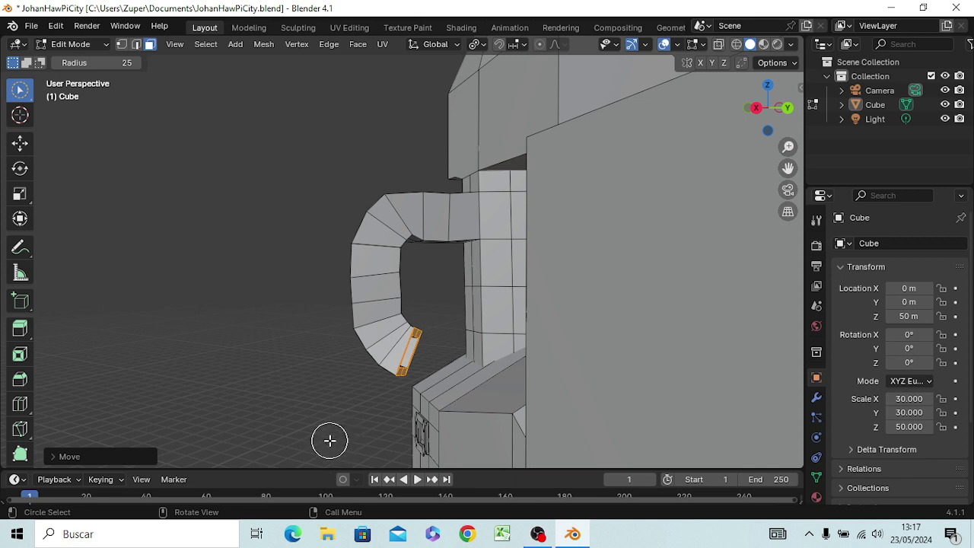
key(r)
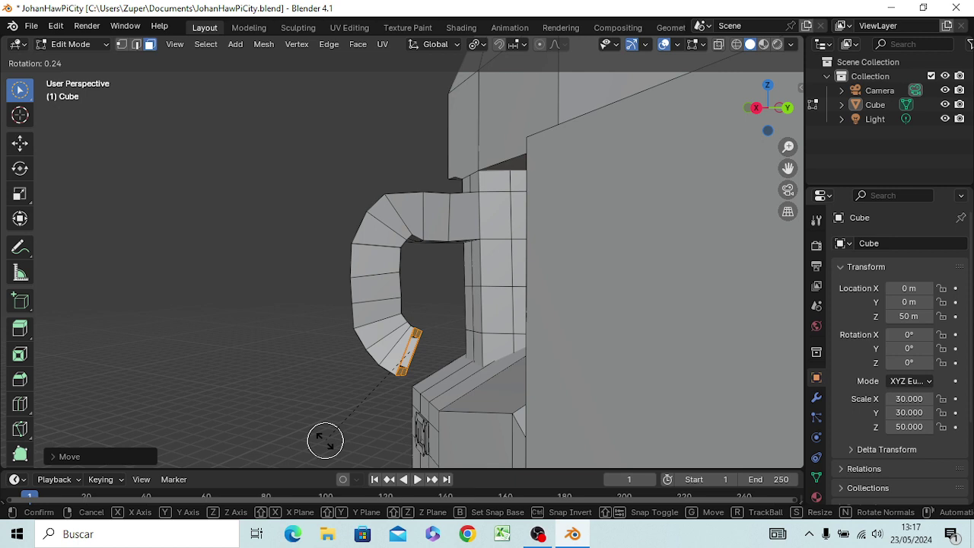
key(x)
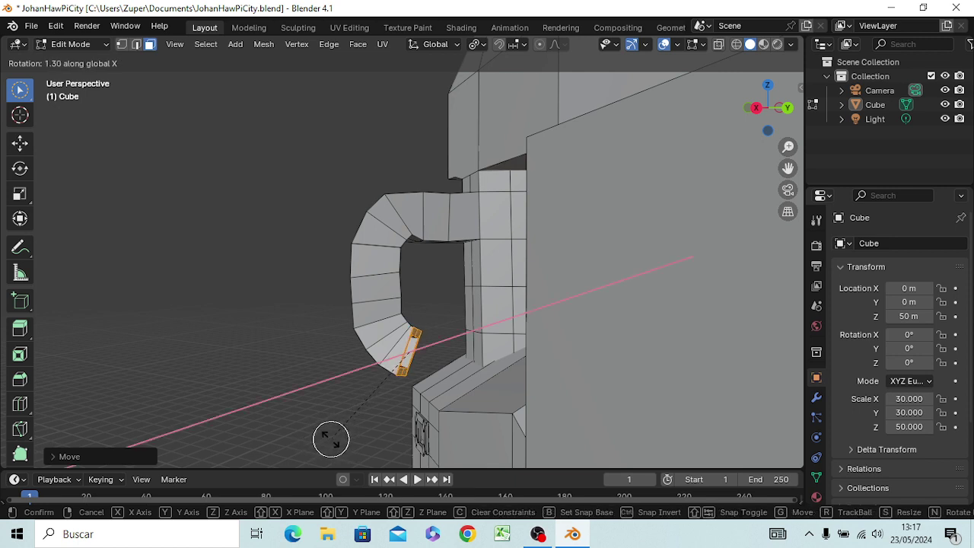
click(330, 436)
key(r)
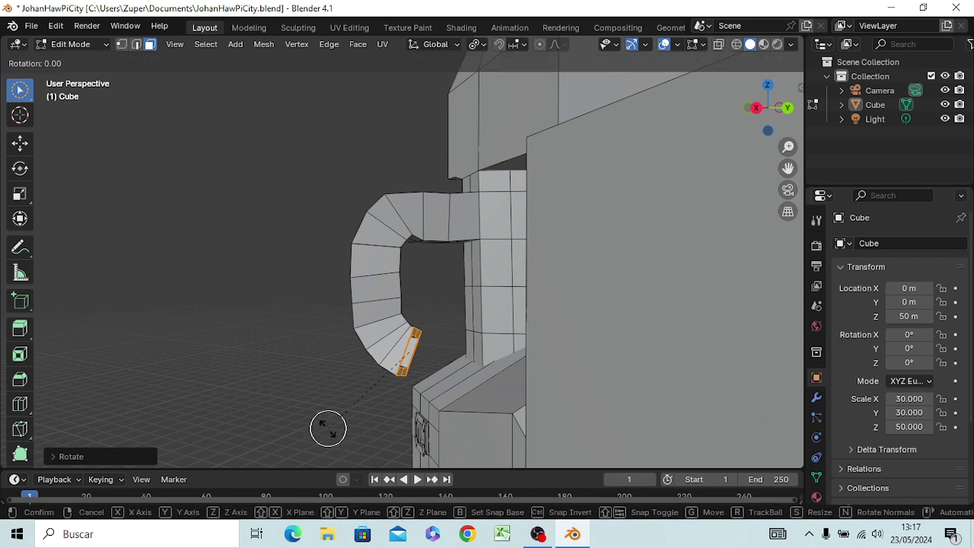
key(y)
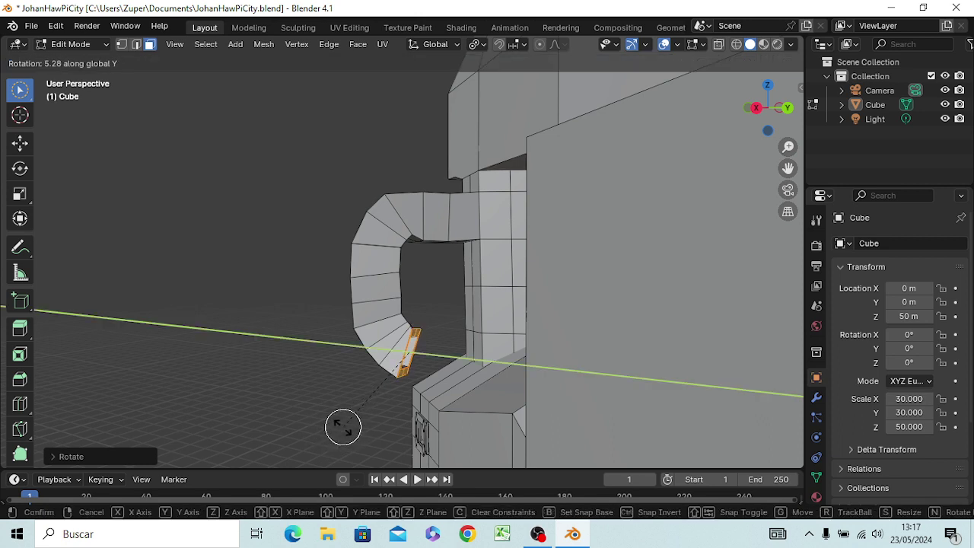
click(343, 426)
key(w)
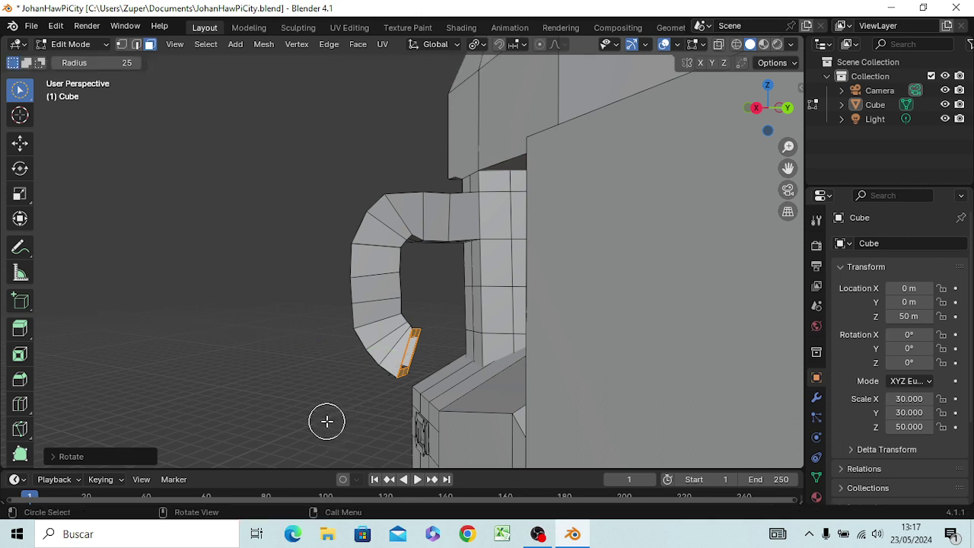
- Rotate the end edge about the Z axis and scale it down slightly
key(r)
key(z)
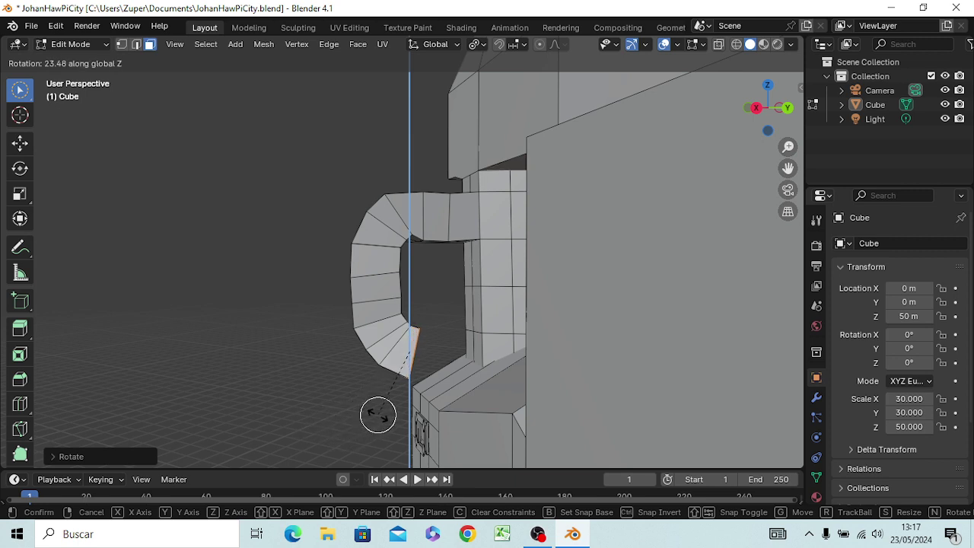
click(381, 414)
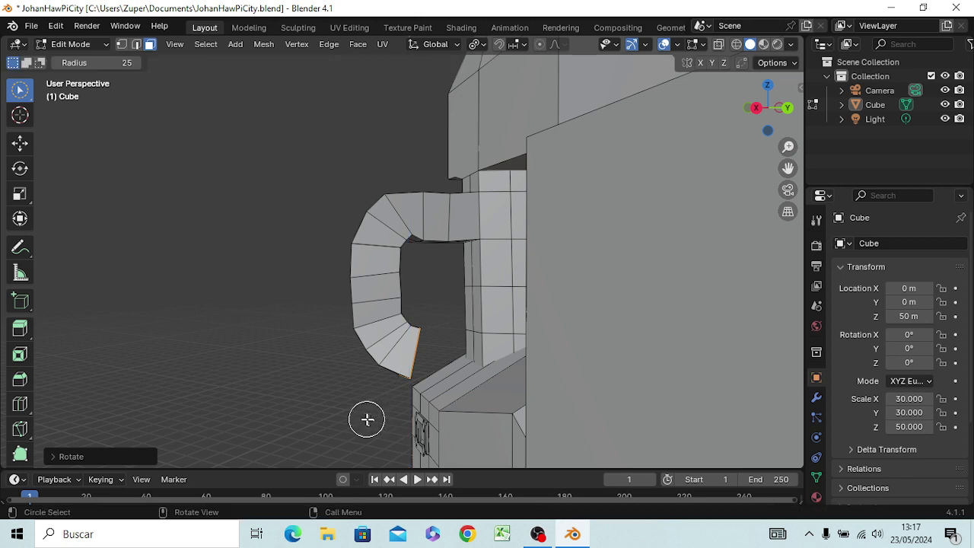
key(s)
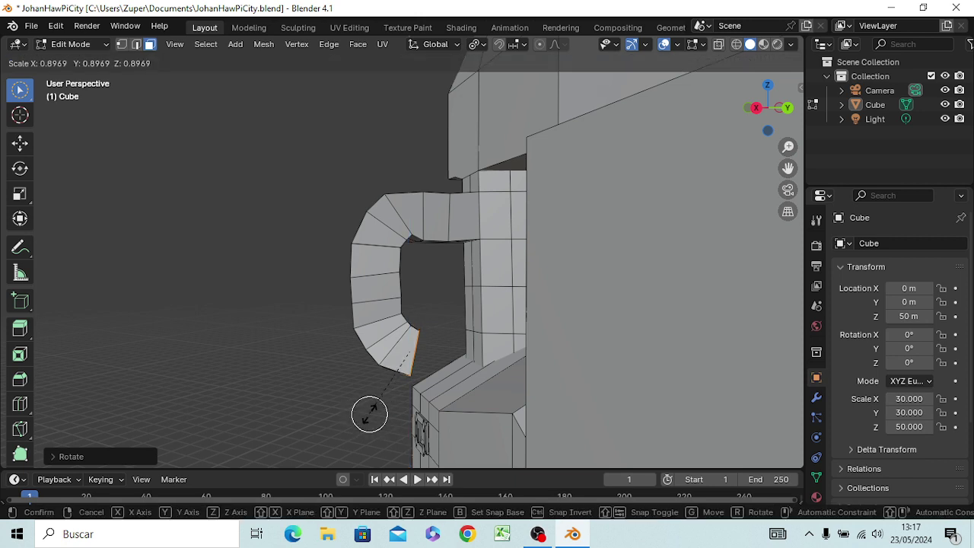
click(374, 404)
key(c)
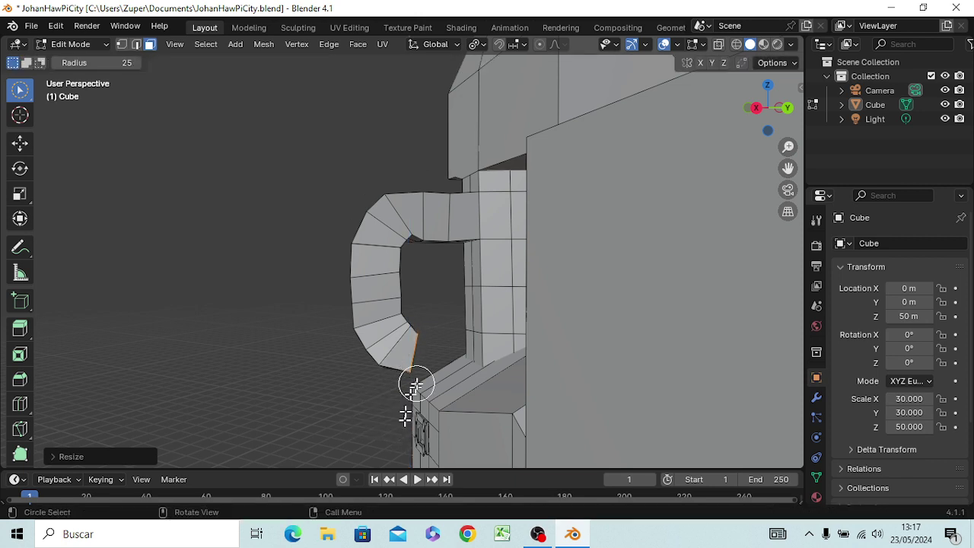
- Extrude three more tilted segments so the pipe tip curls back toward the lower block
key(g)
key(z)
key(z)
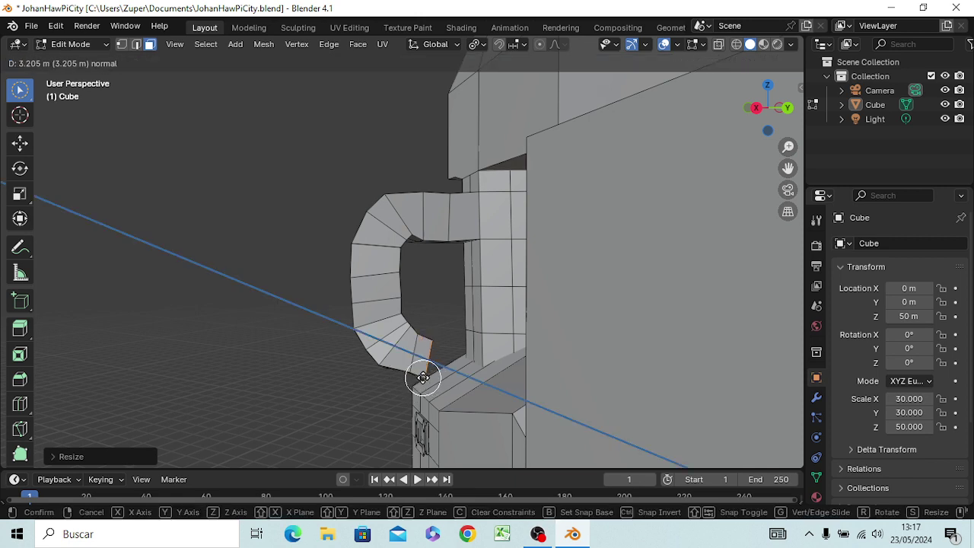
click(423, 374)
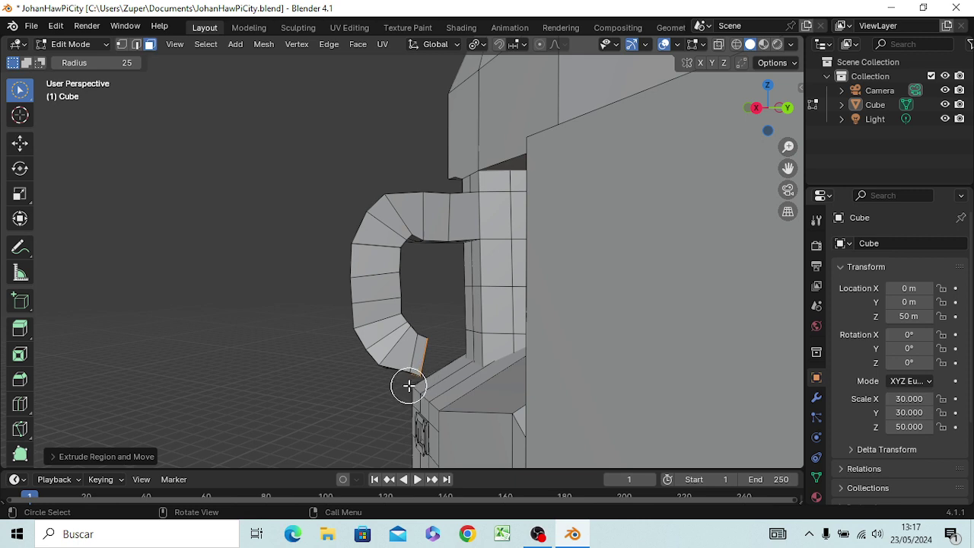
key(r)
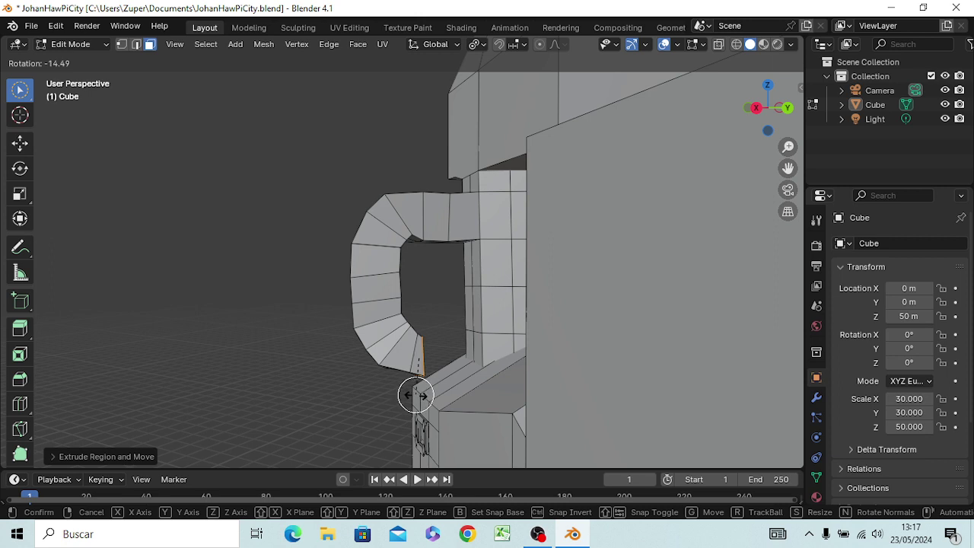
click(414, 394)
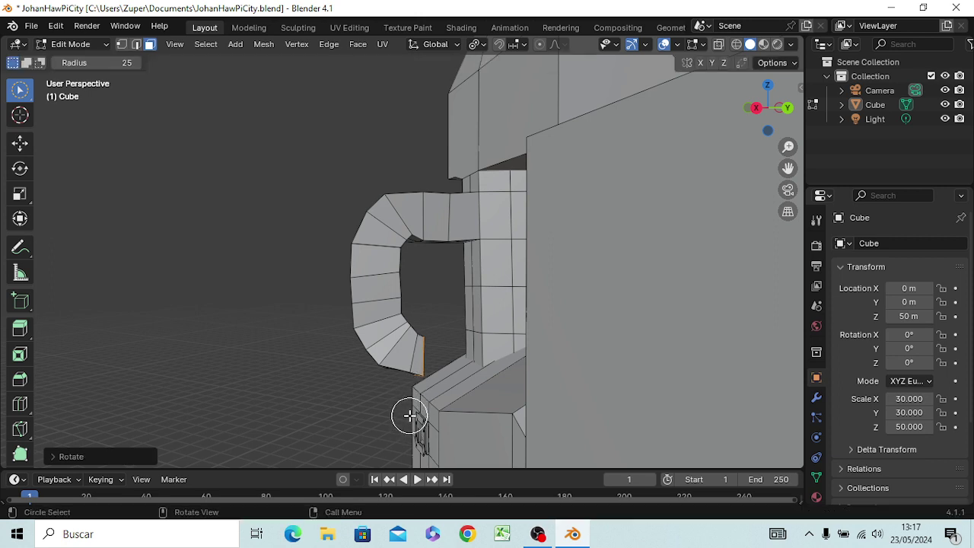
key(e)
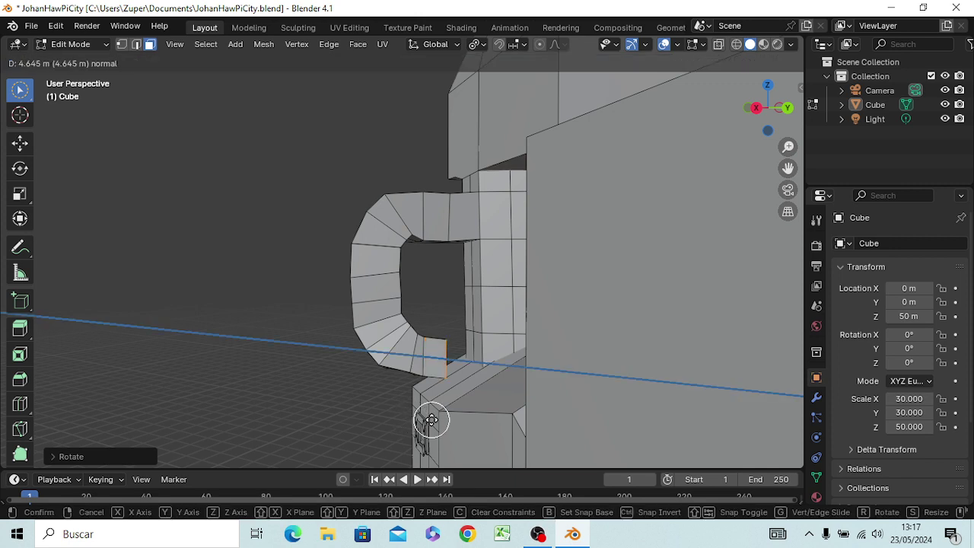
click(430, 420)
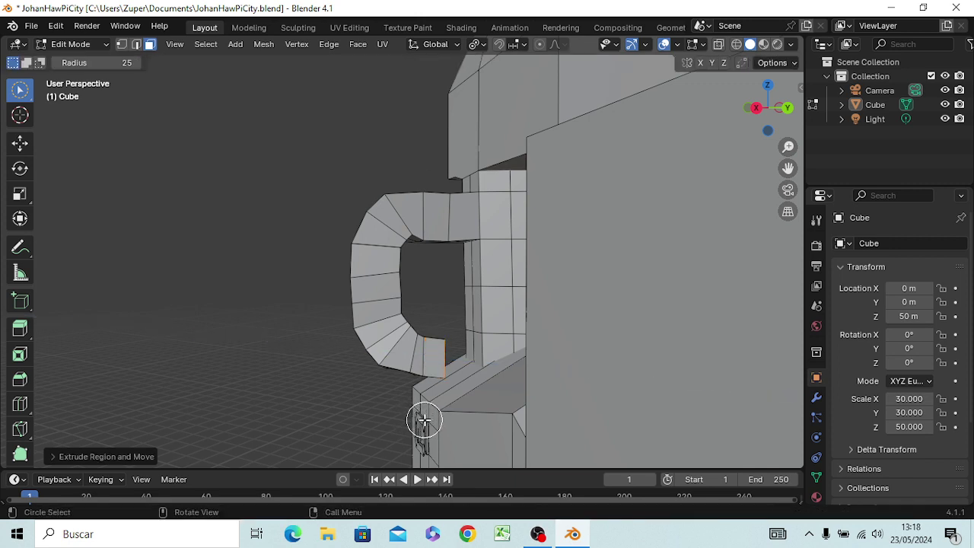
key(r)
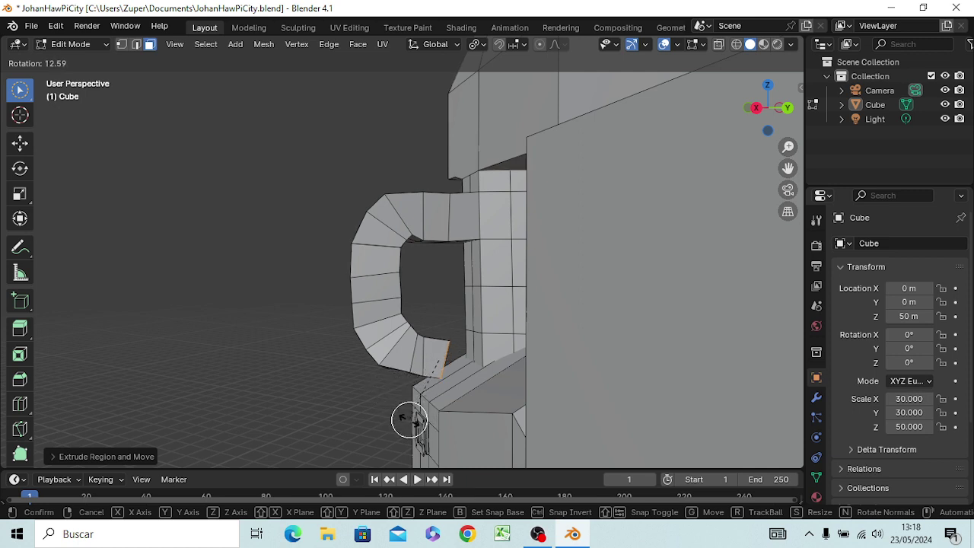
click(409, 419)
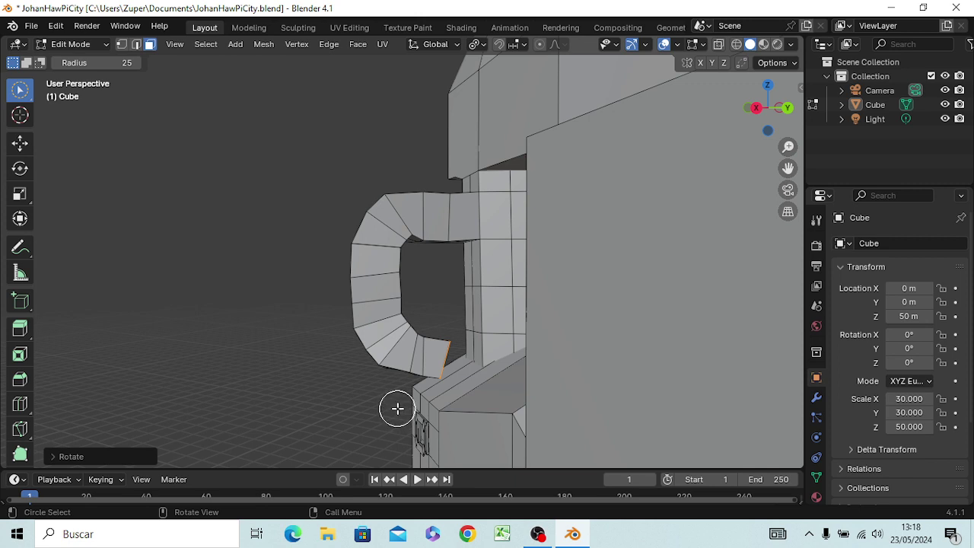
key(g)
key(z)
key(z)
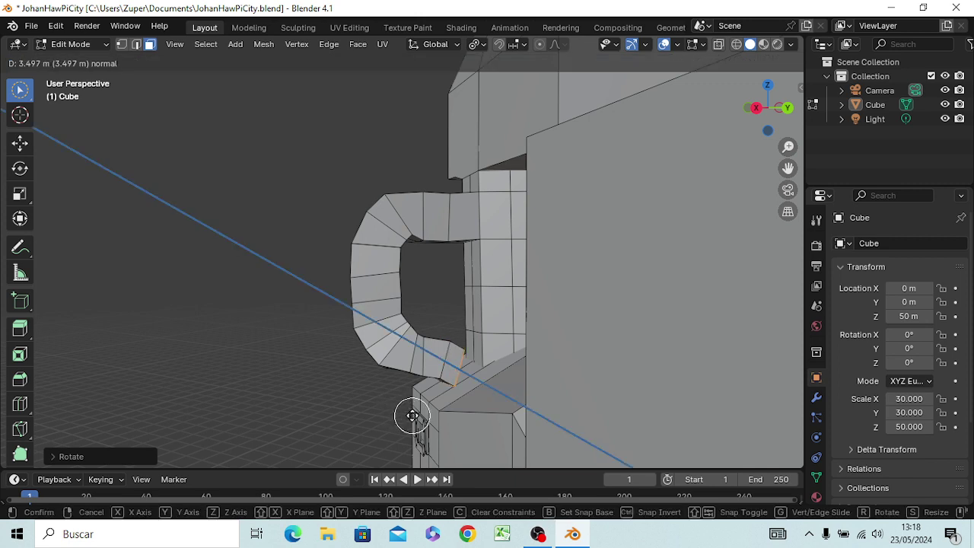
click(412, 415)
mouse_move(412, 416)
middle_down()
mouse_move(482, 435)
mouse_move(507, 419)
middle_up()
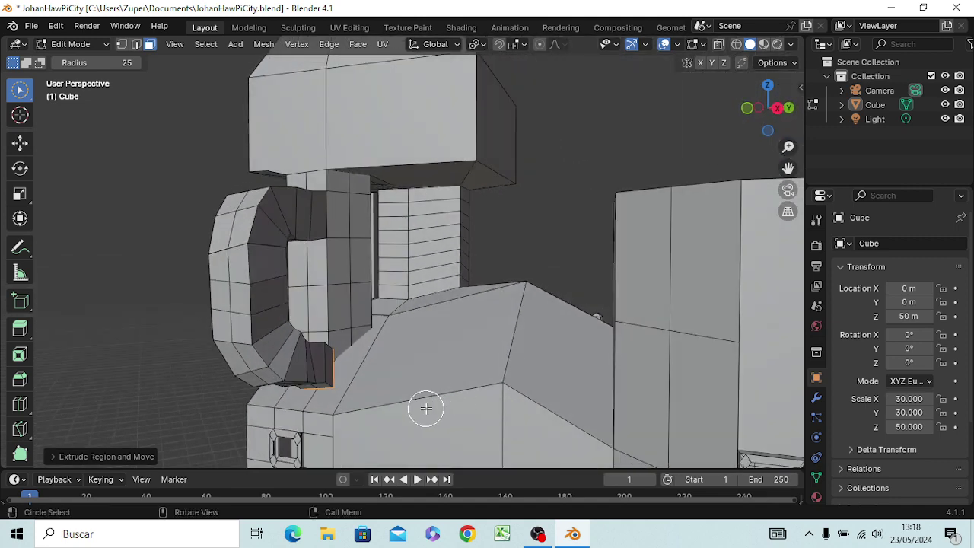
- Undo the last extrusion, then shift the end edge along X, rotate it, and reposition it
key(ctrl+z)
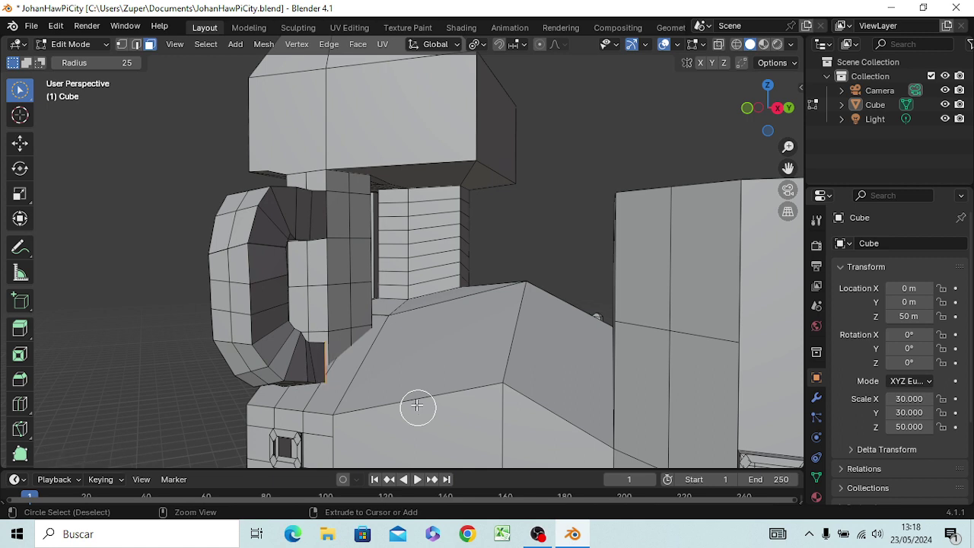
key(g)
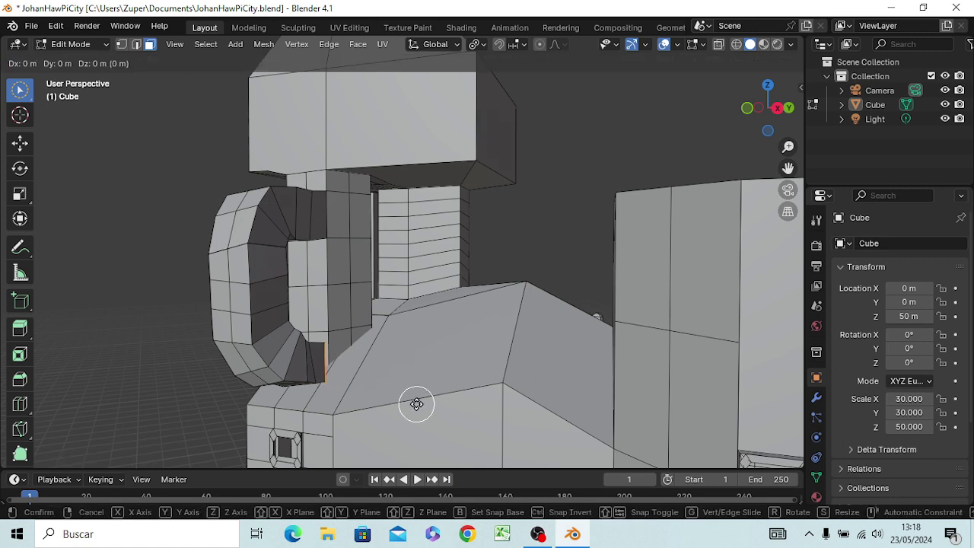
key(x)
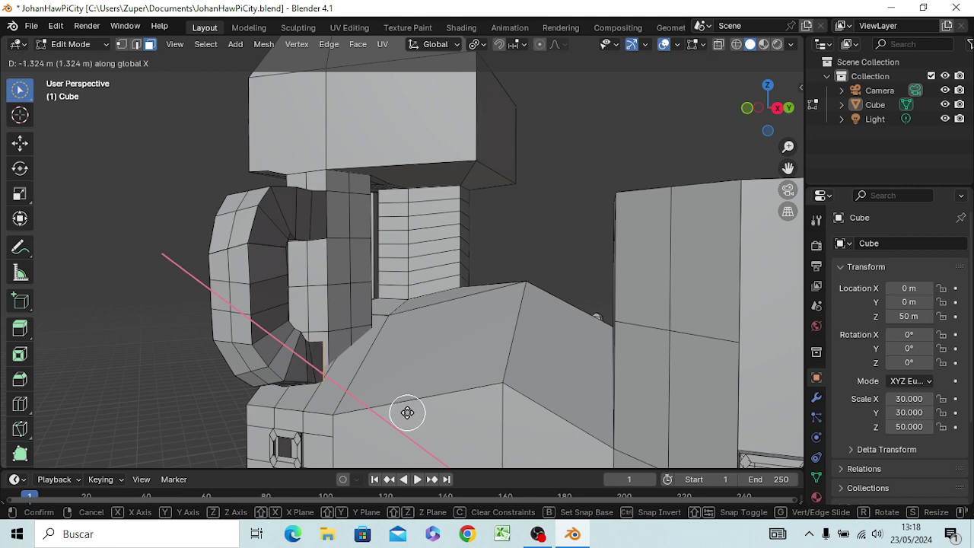
click(411, 413)
middle_drag(410, 415, 339, 410)
key(r)
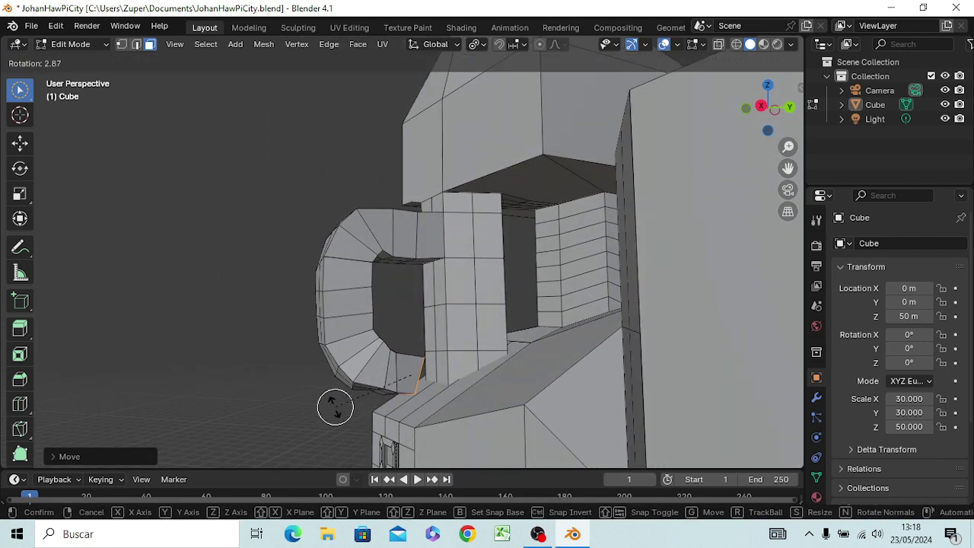
click(333, 389)
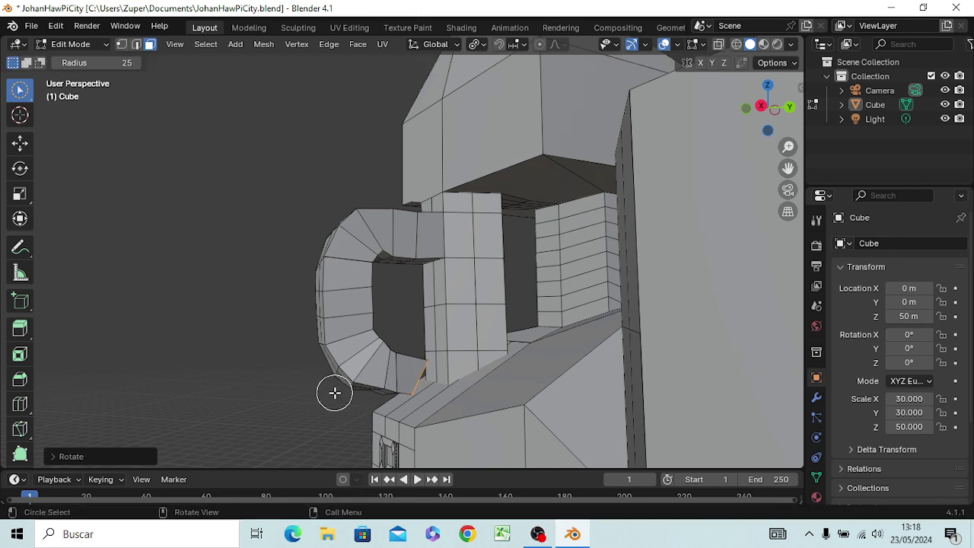
key(g)
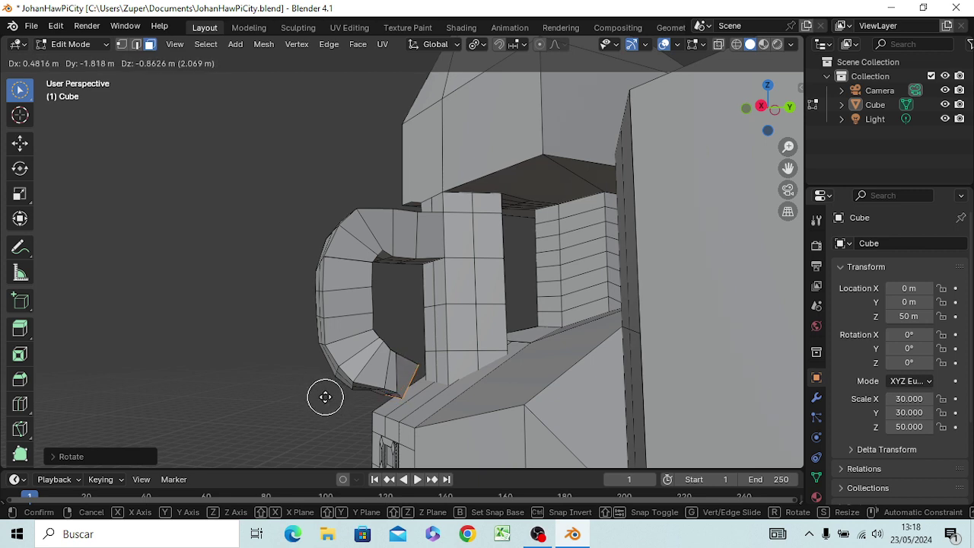
click(326, 395)
- Extrude a final short section from the pipe tip down to meet the lower block's roof
key(c)
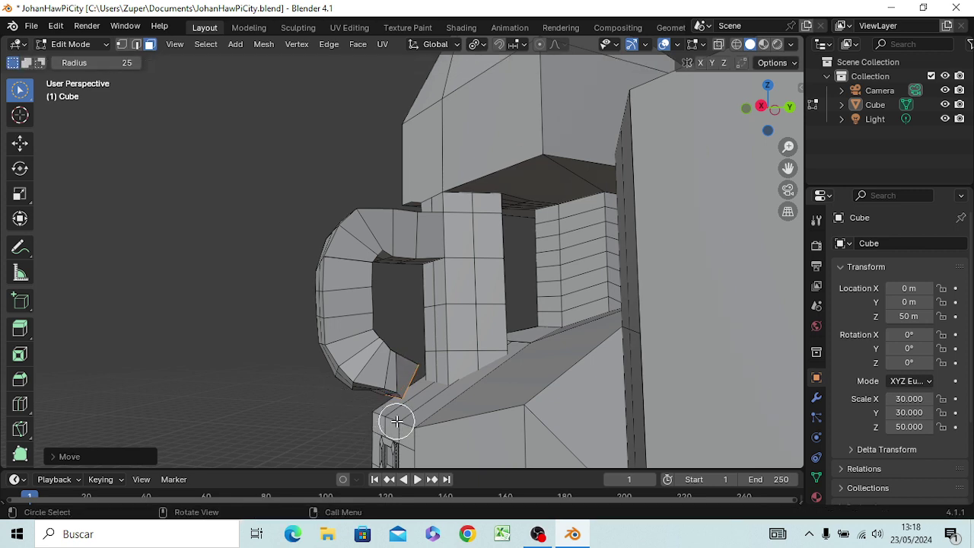
key(g)
key(z)
key(z)
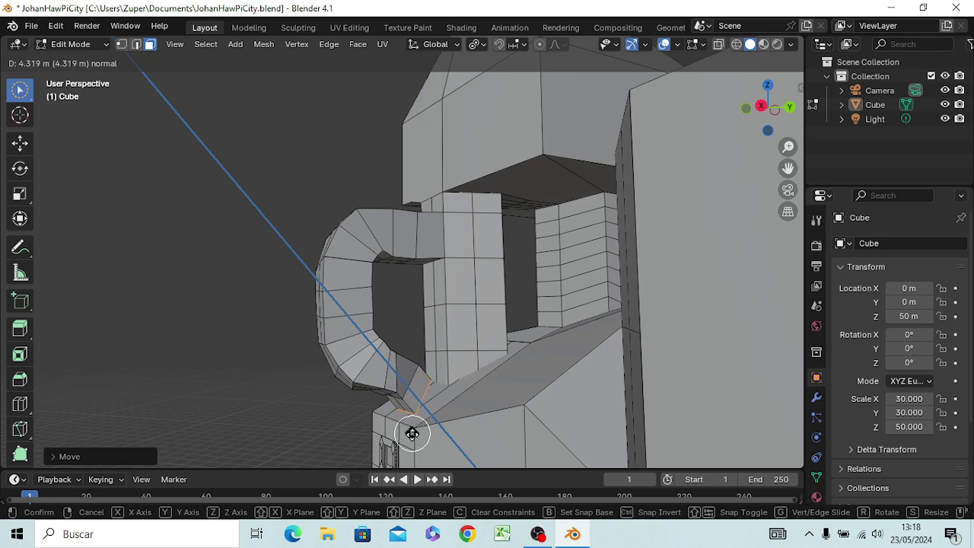
click(430, 445)
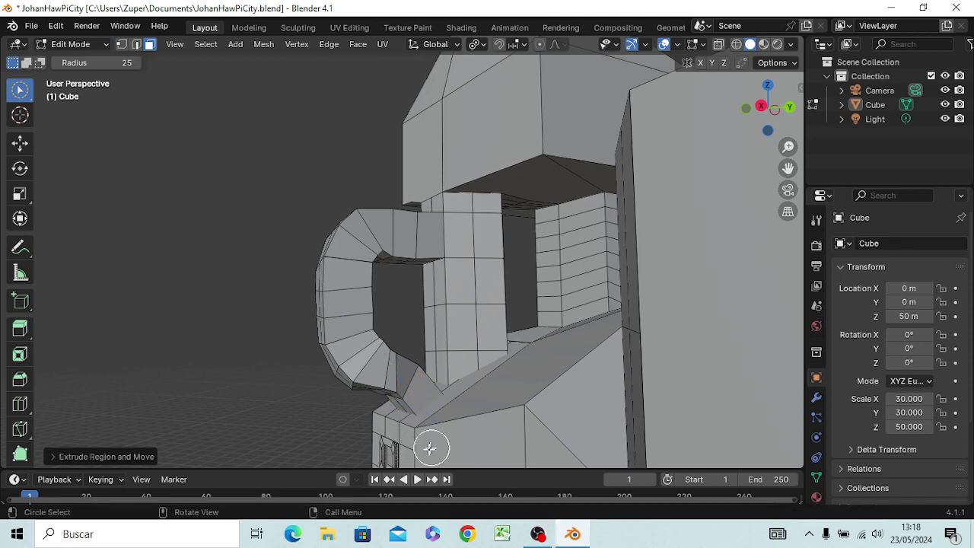
mouse_move(361, 428)
middle_down()
mouse_move(366, 442)
mouse_move(693, 420)
mouse_move(456, 452)
mouse_move(464, 41)
mouse_move(490, 446)
mouse_move(502, 413)
mouse_move(487, 457)
mouse_move(441, 54)
mouse_move(433, 78)
mouse_move(461, 65)
middle_up()
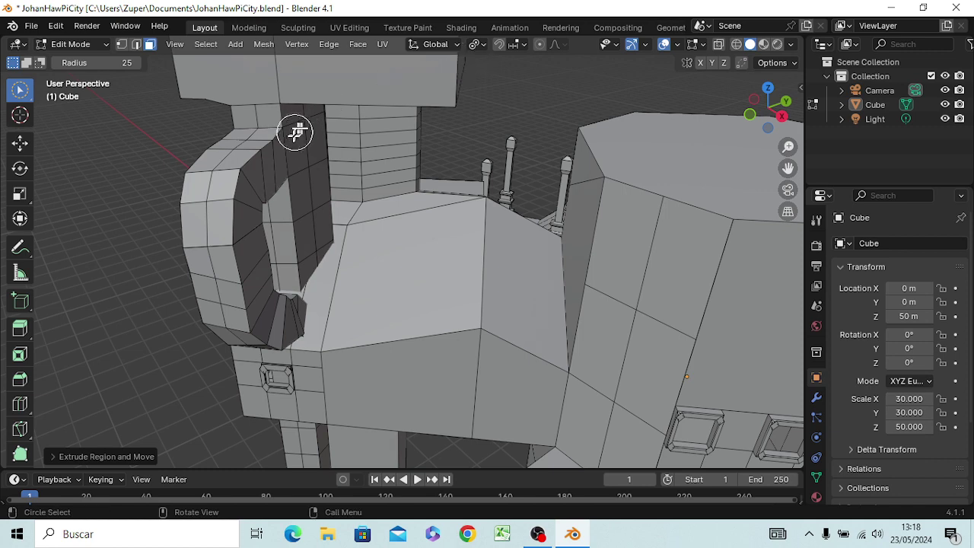
- Switch the active tool back to Select Box
click(91, 144)
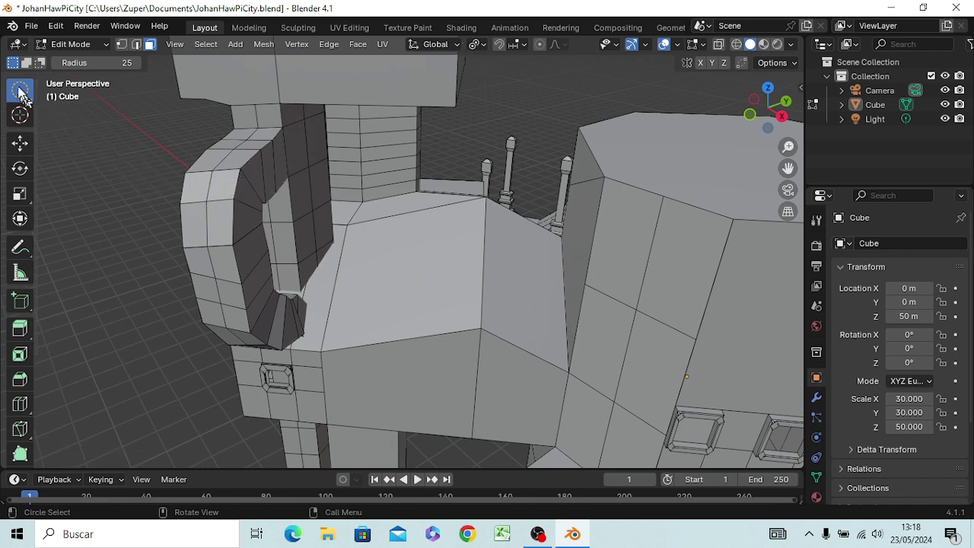
click(23, 99)
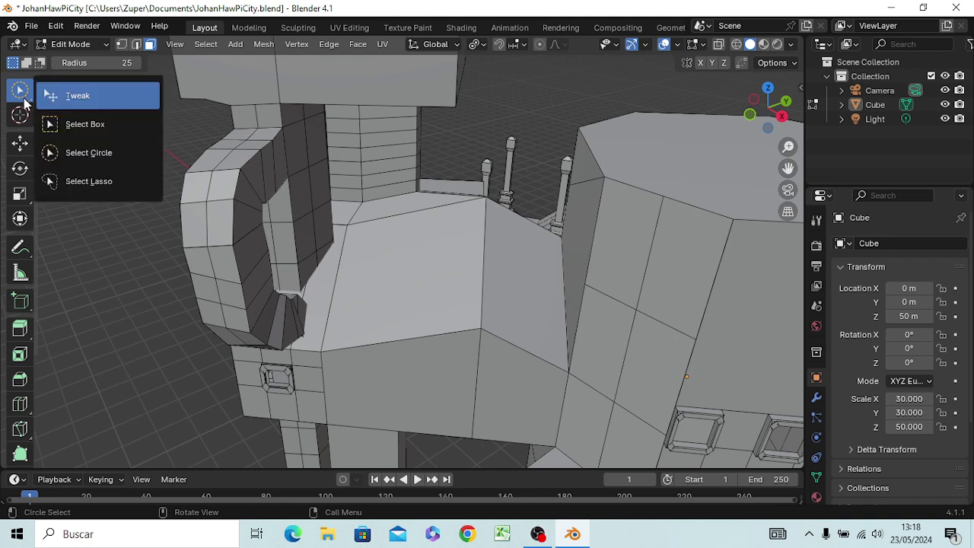
click(86, 124)
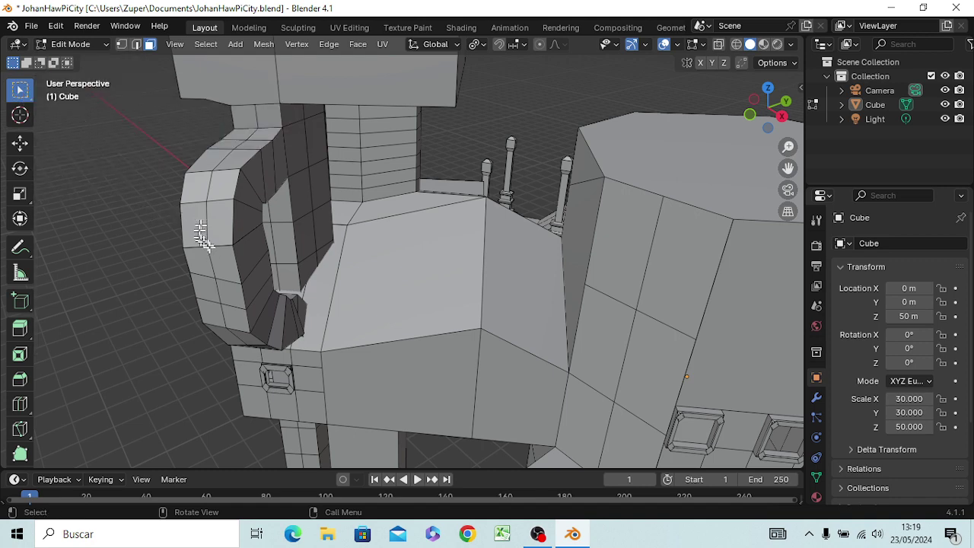
- Shrink one edge ring on the hook pipe and widen a ring near its top
key(alt)
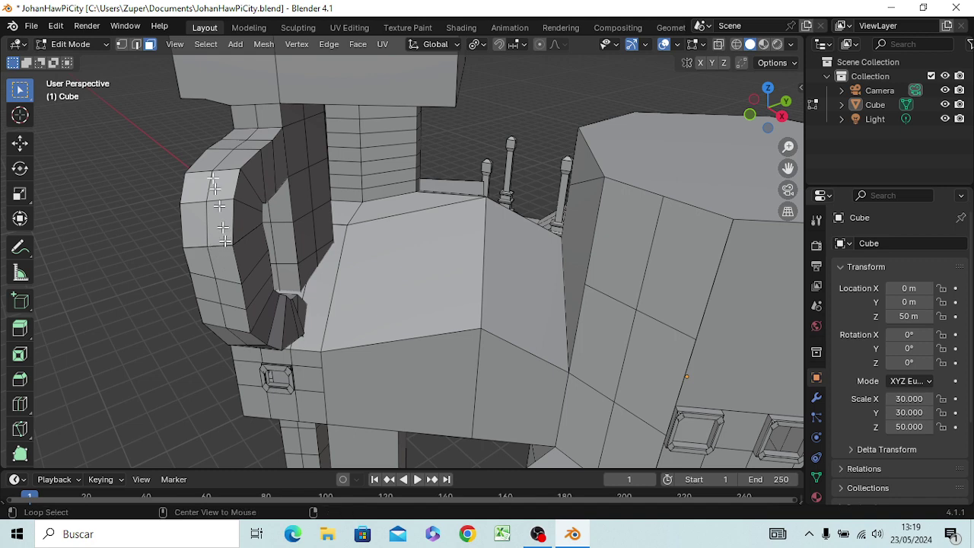
click(137, 45)
key(alt)
key(s)
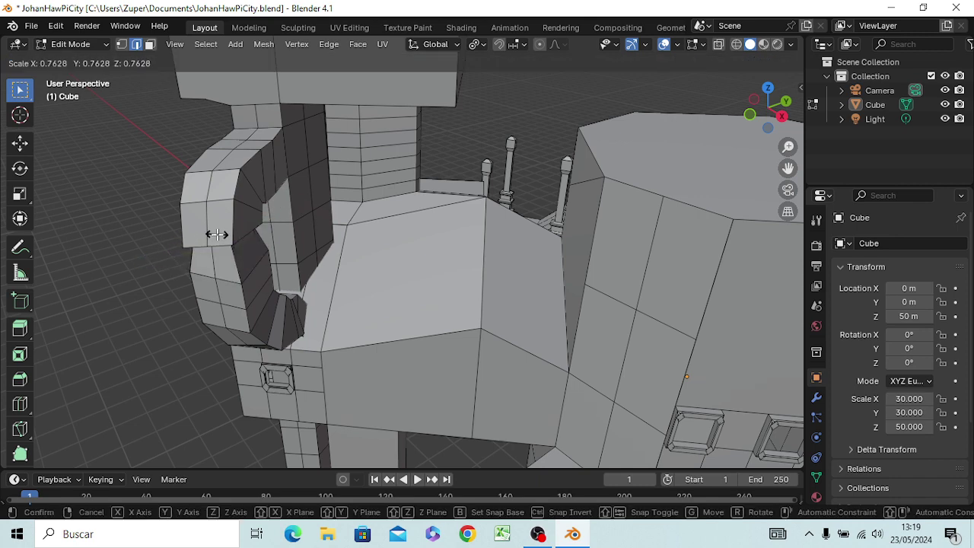
click(216, 234)
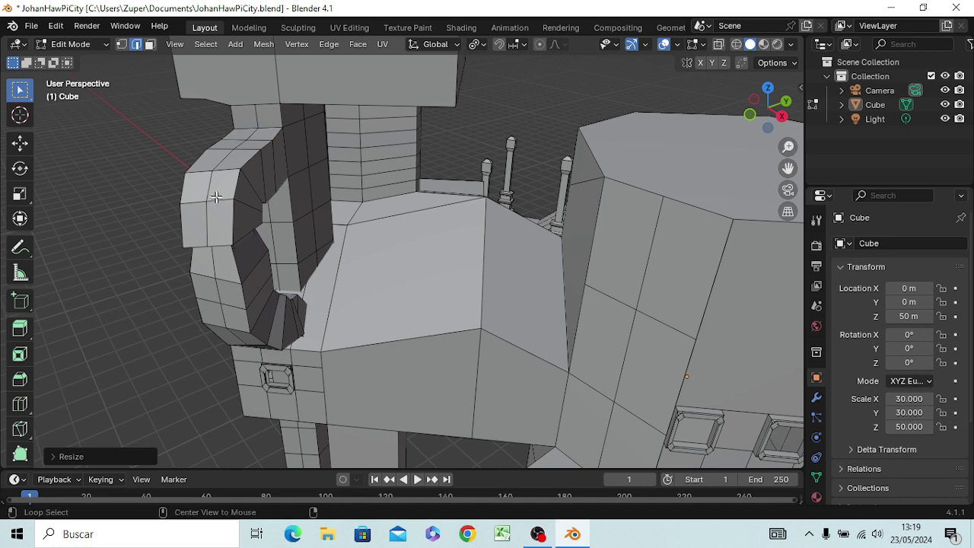
alt+click(219, 200)
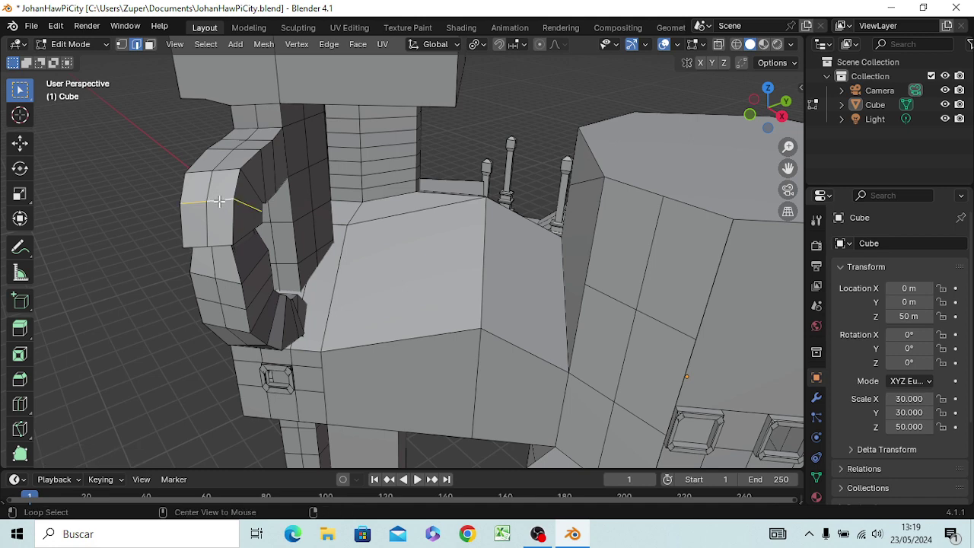
key(s)
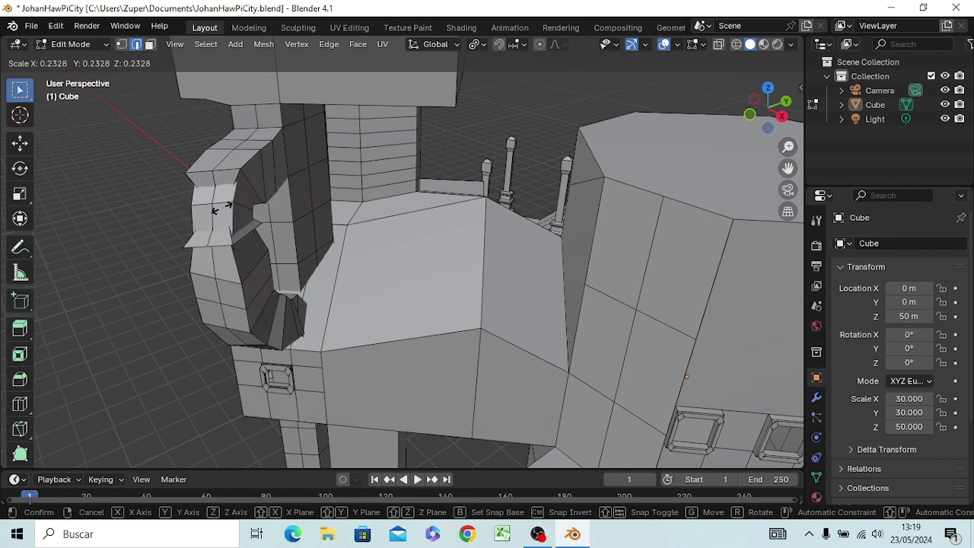
click(216, 206)
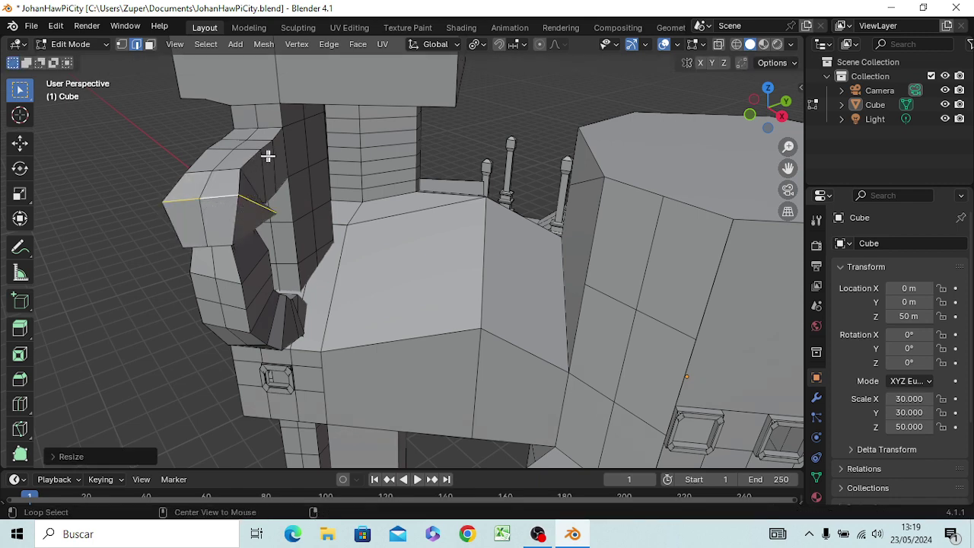
- Enlarge two more pipe edge rings, one at the upper bend and one lower down
alt+click(273, 161)
key(s)
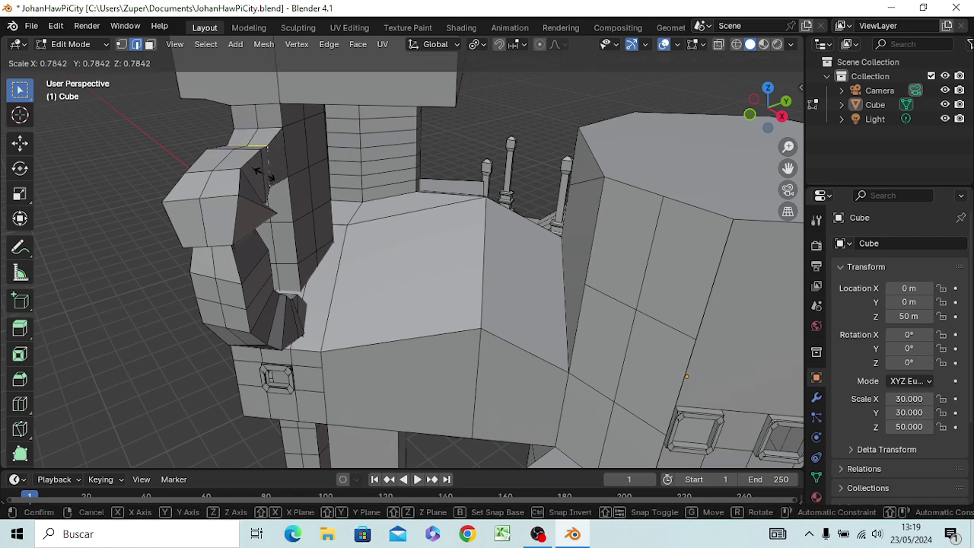
click(261, 179)
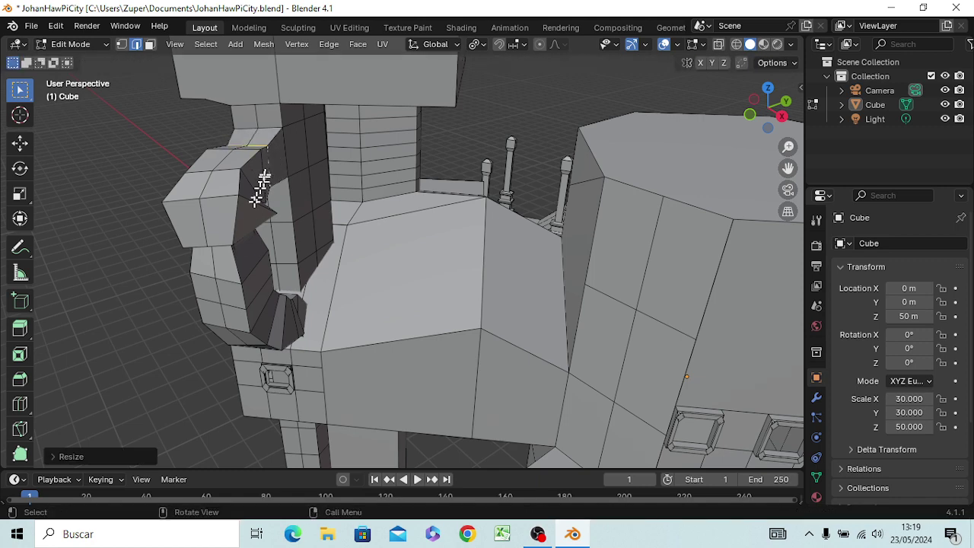
alt+click(249, 301)
key(s)
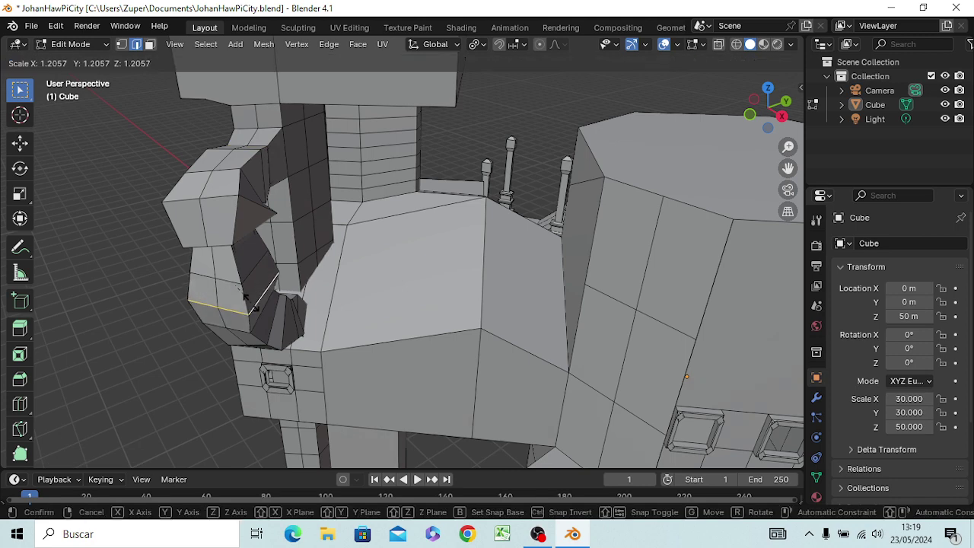
click(244, 296)
middle_drag(221, 277, 217, 247)
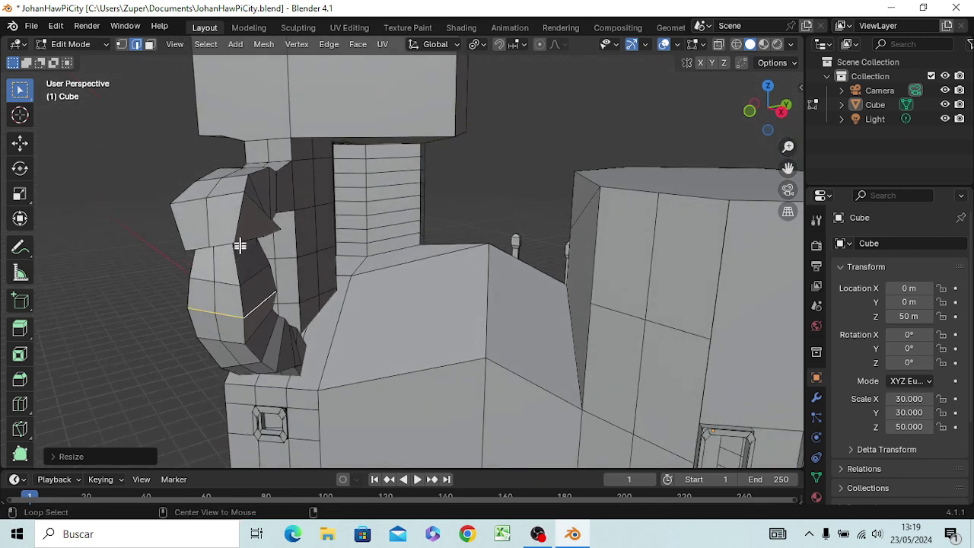
- Shrink an upper pipe ring and resize the neighbouring loops on the bend, enlarging one and shrinking the next
alt+click(239, 242)
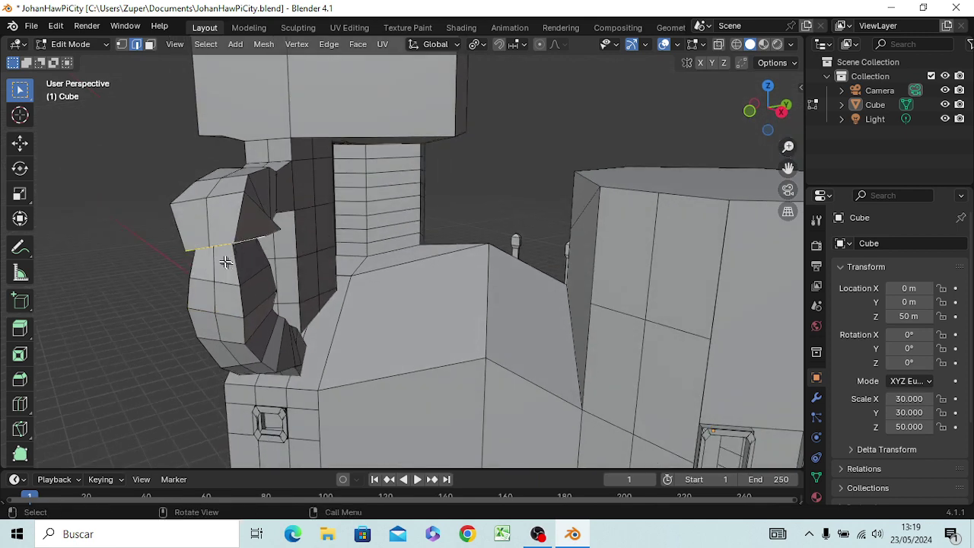
key(s)
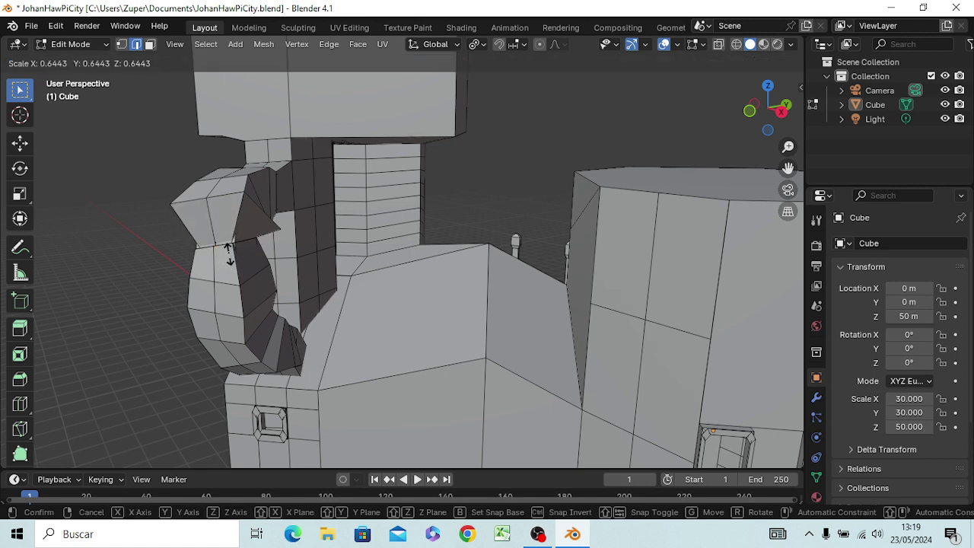
click(229, 255)
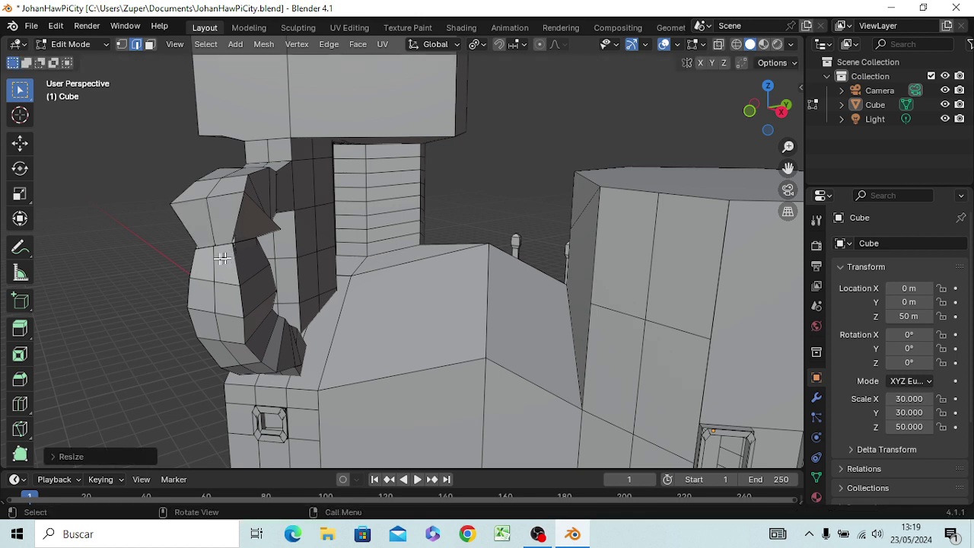
alt+click(218, 246)
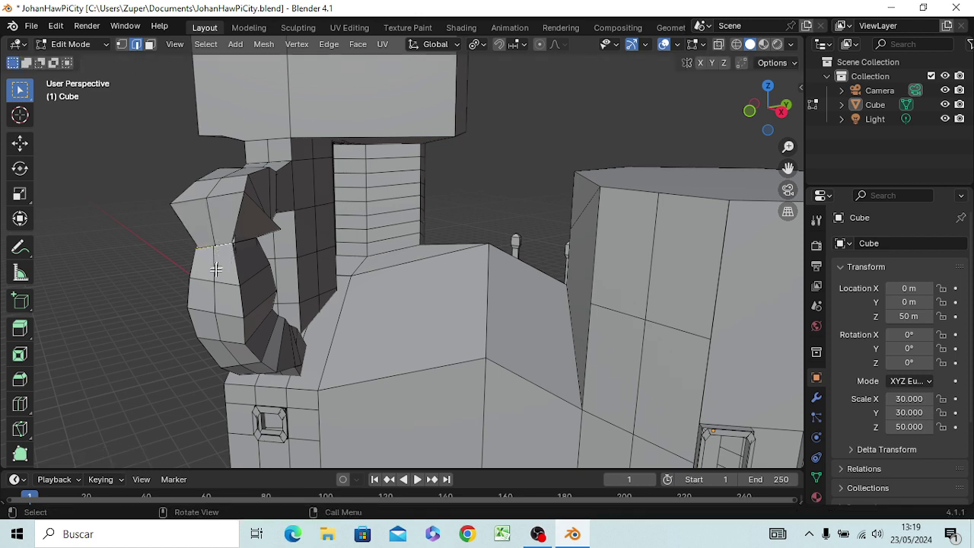
key(s)
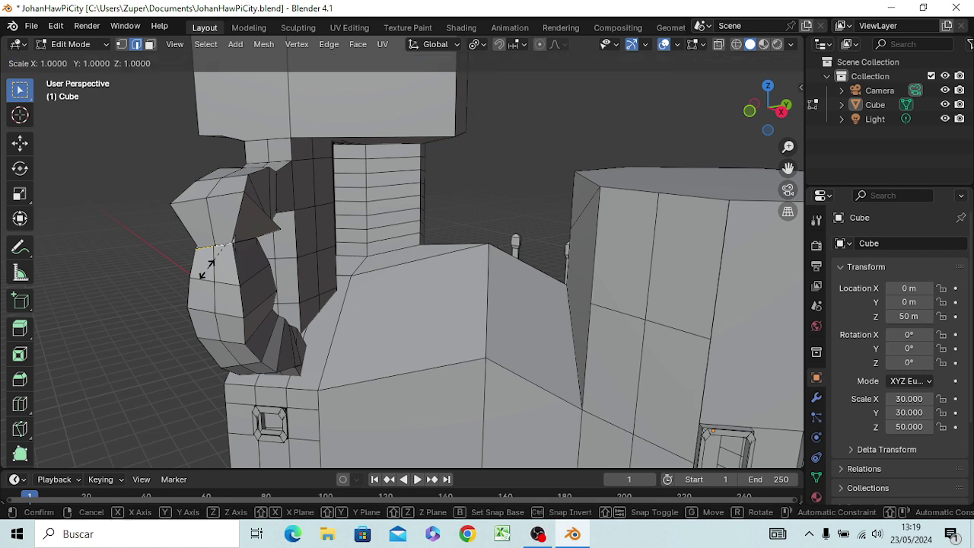
click(196, 274)
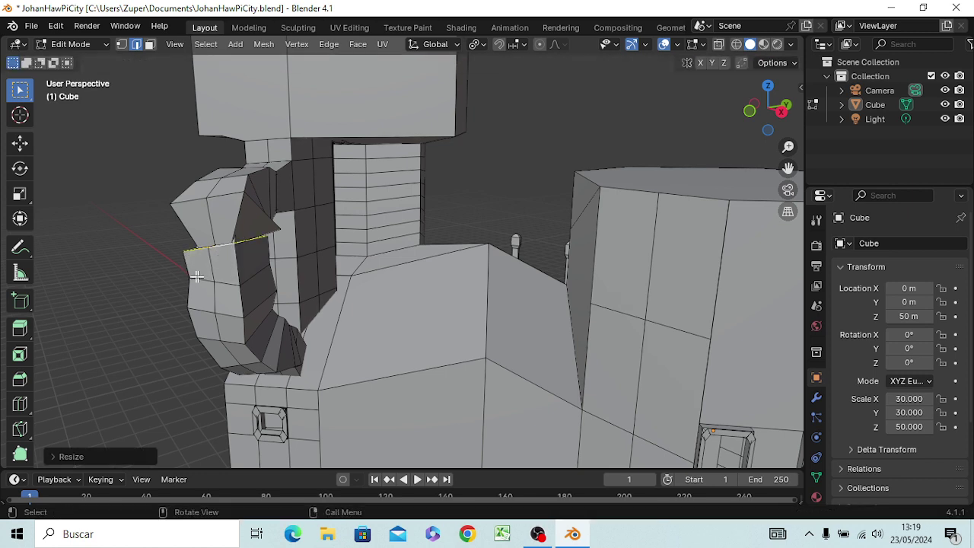
alt+click(221, 243)
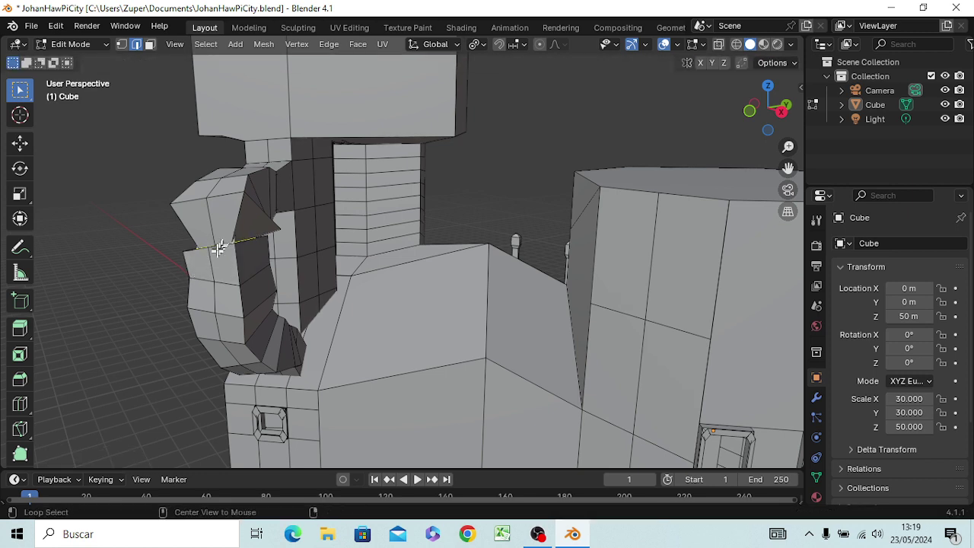
key(s)
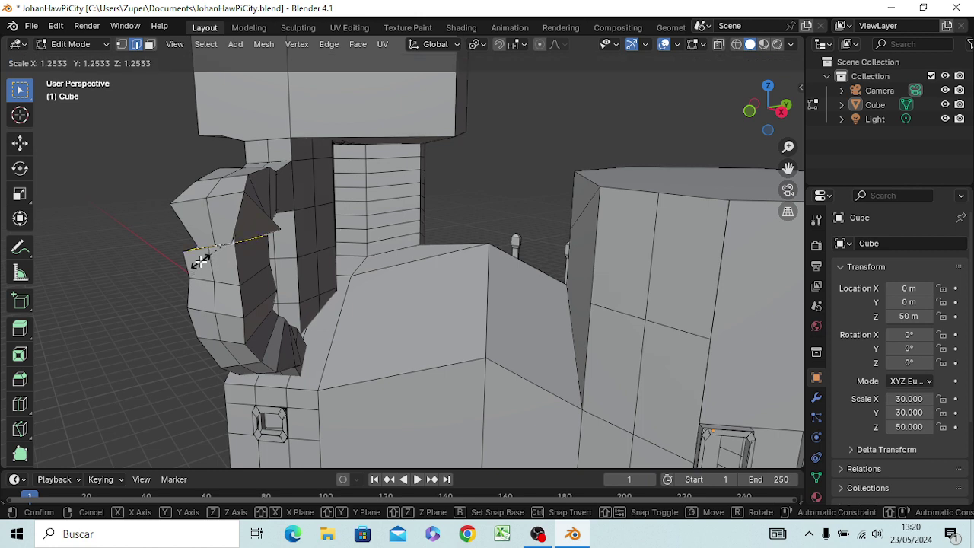
click(200, 255)
alt+click(216, 239)
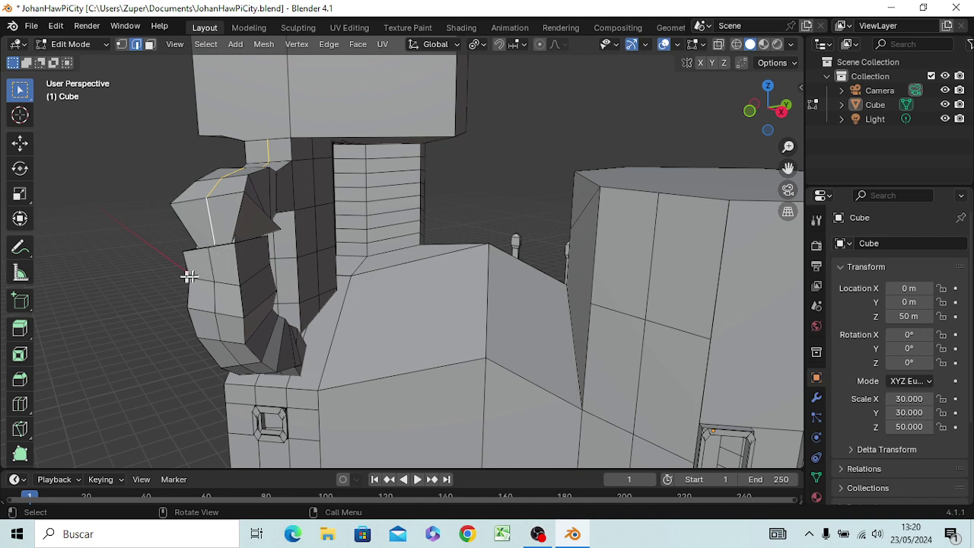
mouse_move(300, 229)
middle_down()
mouse_move(300, 243)
mouse_move(226, 224)
middle_up()
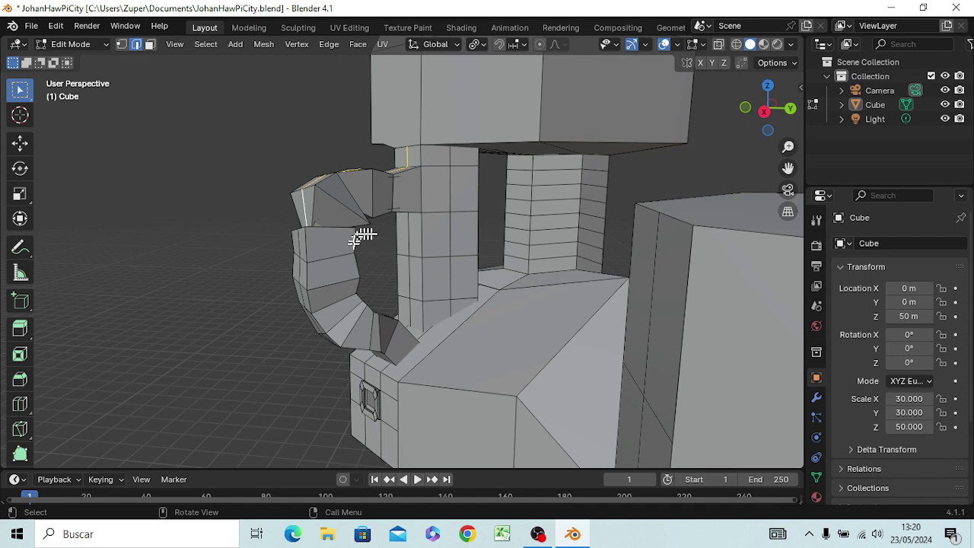
- Resize the bottom edge, a lower-curve loop and the joint loop where the pipe meets the block
click(364, 348)
key(s)
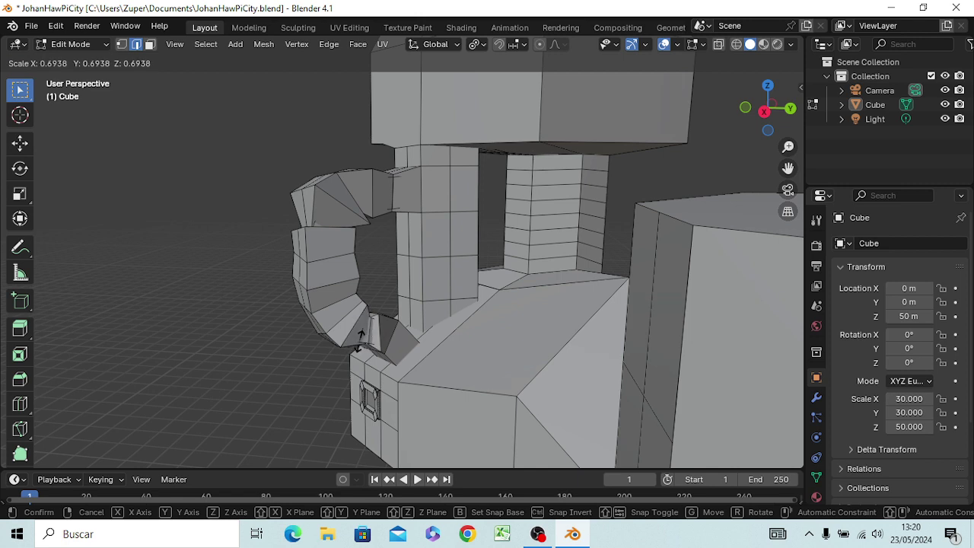
click(360, 338)
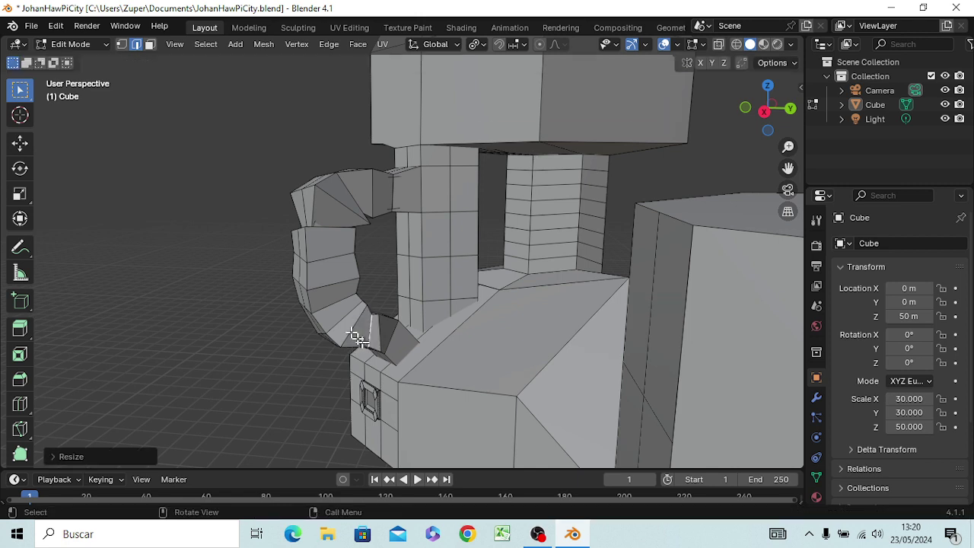
alt+click(342, 324)
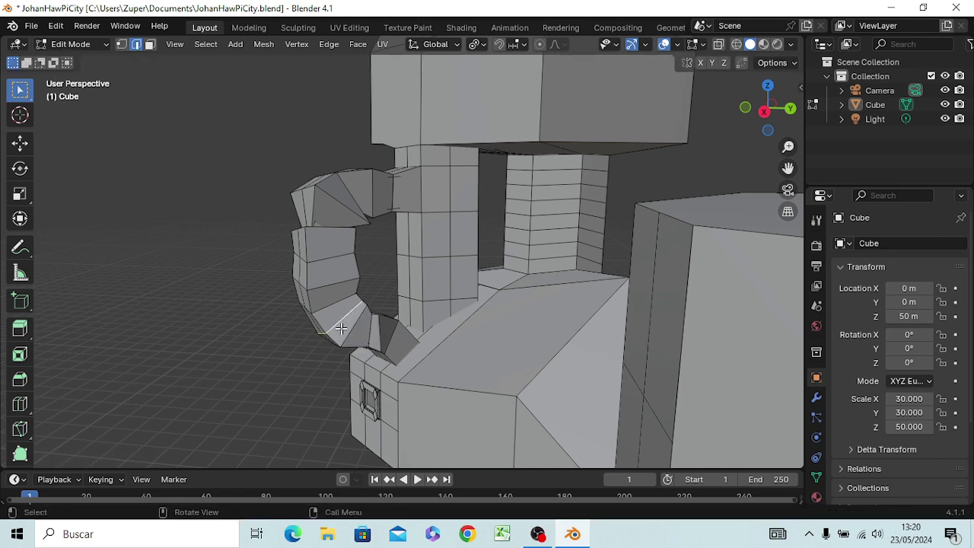
key(s)
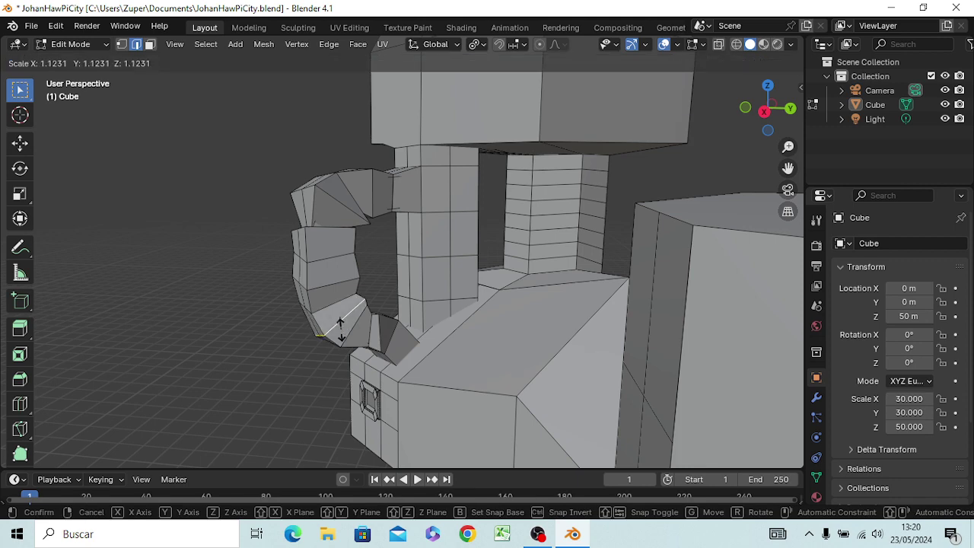
click(340, 327)
alt+click(388, 338)
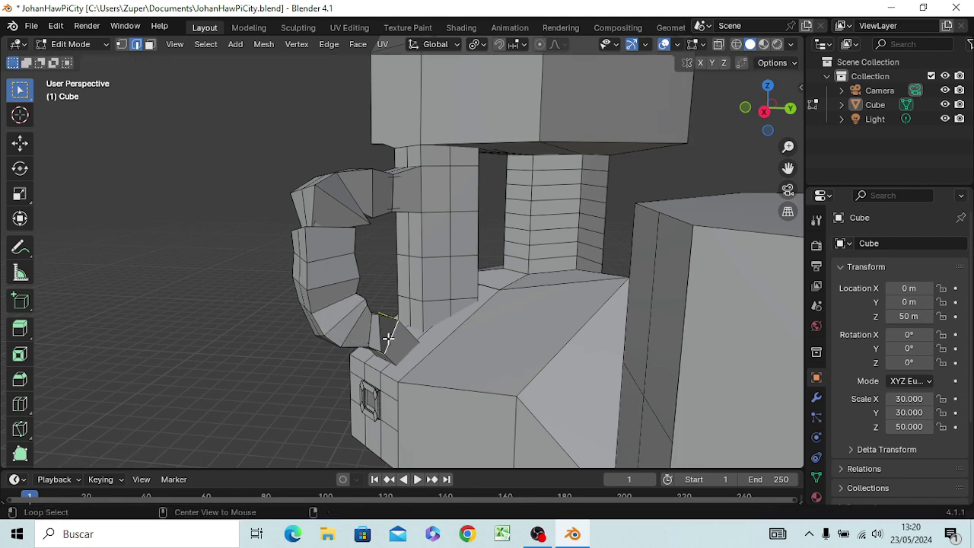
key(s)
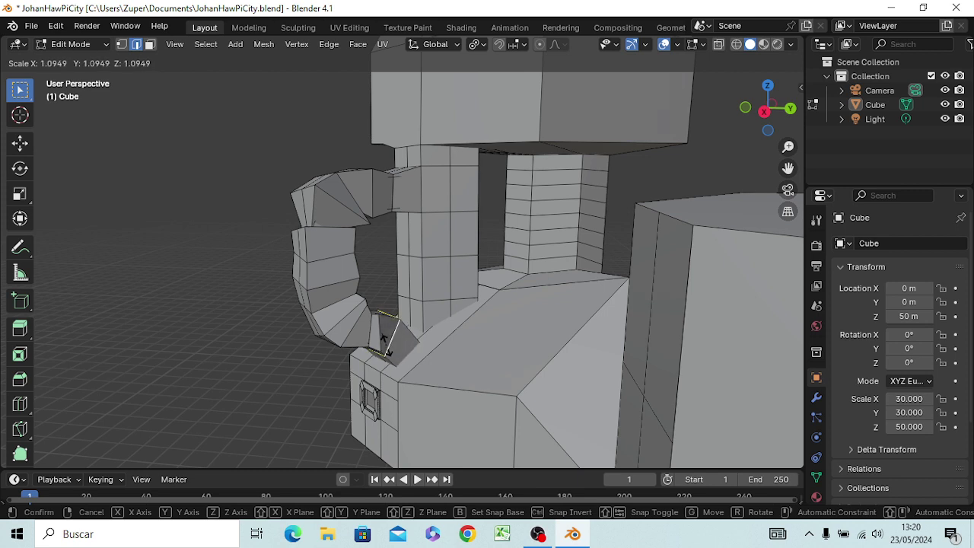
click(388, 347)
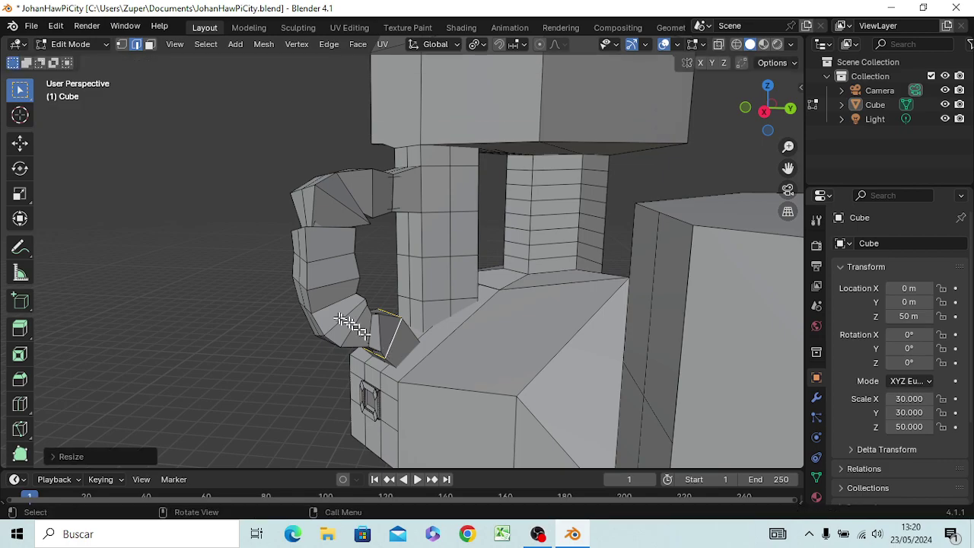
mouse_move(333, 282)
middle_down()
mouse_move(517, 271)
mouse_move(337, 245)
middle_up()
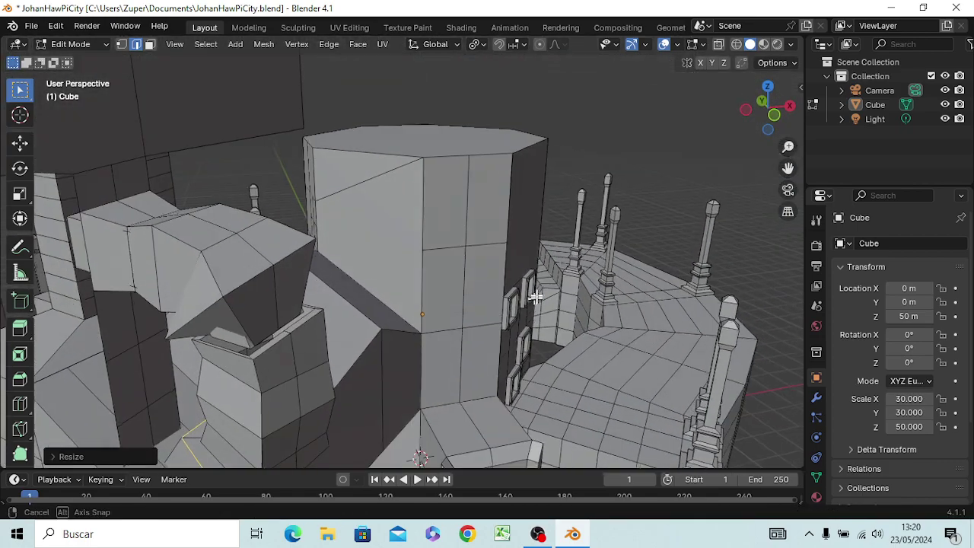
- Undo an oversized enlargement of the pipe's bend loop and shrink it to about 0.72 instead
alt+click(242, 274)
key(s)
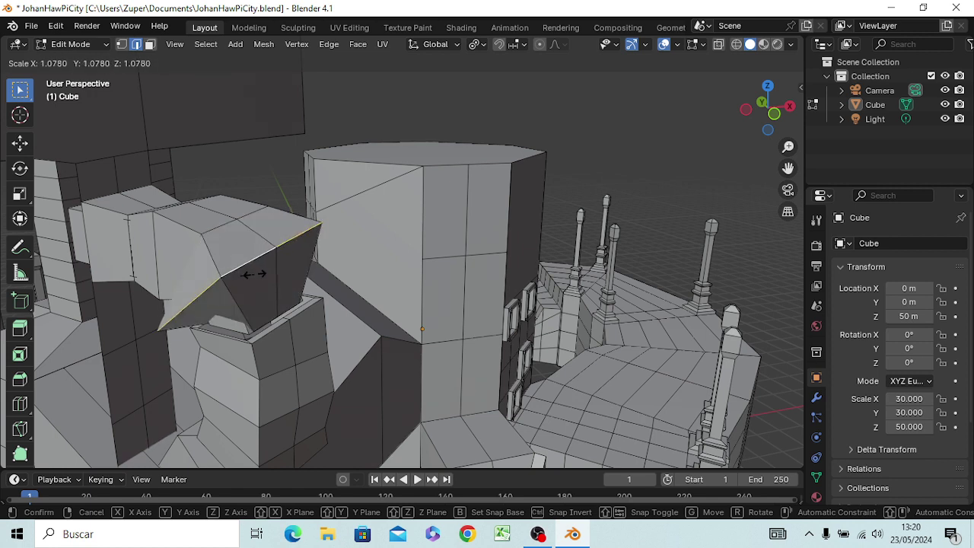
click(262, 288)
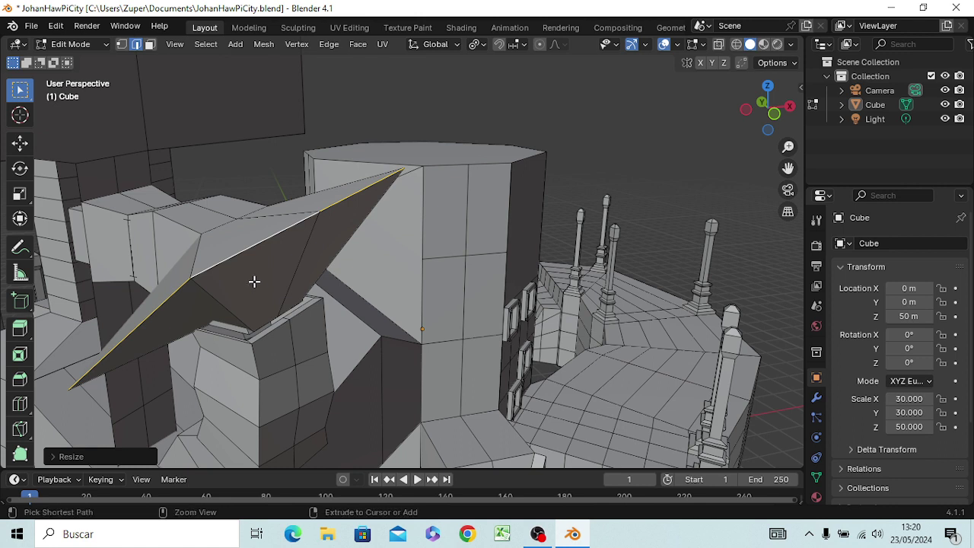
key(ctrl+z)
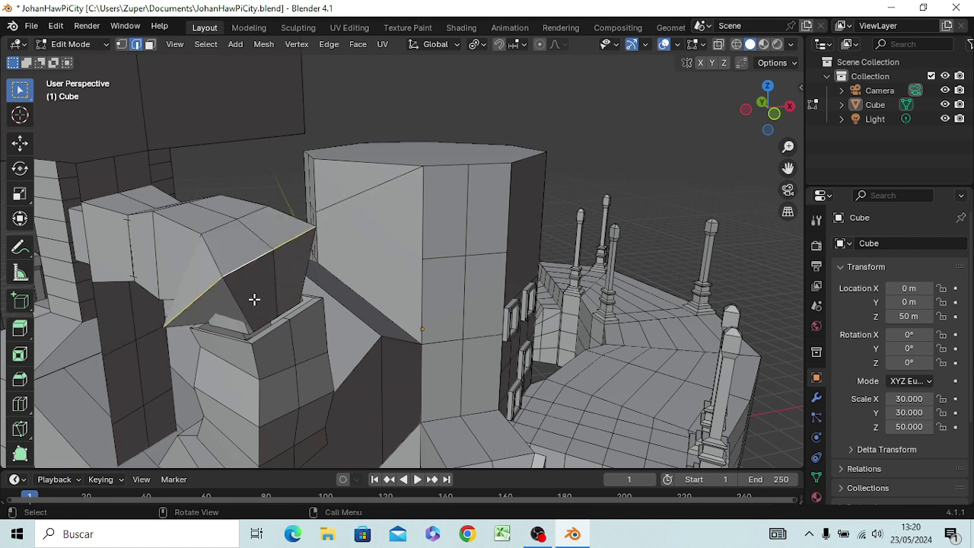
key(s)
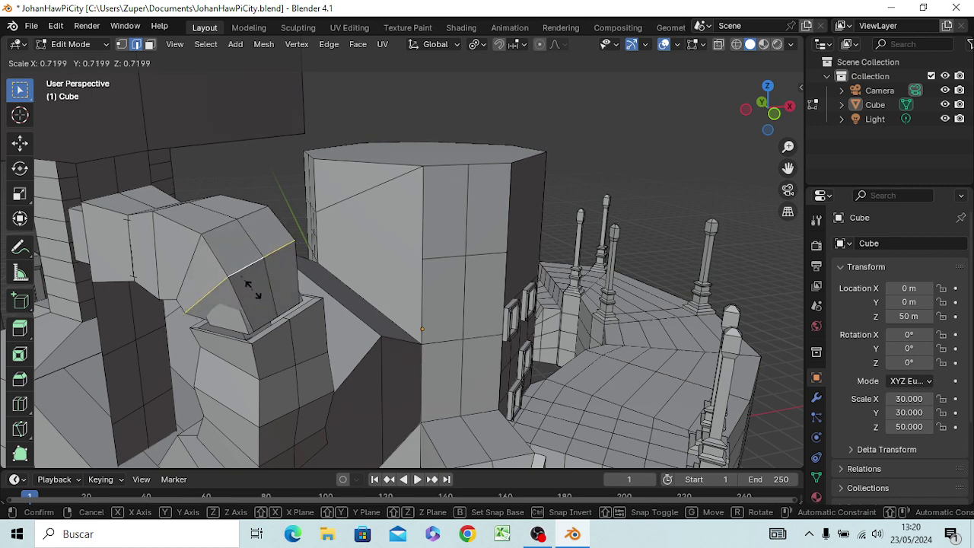
click(251, 289)
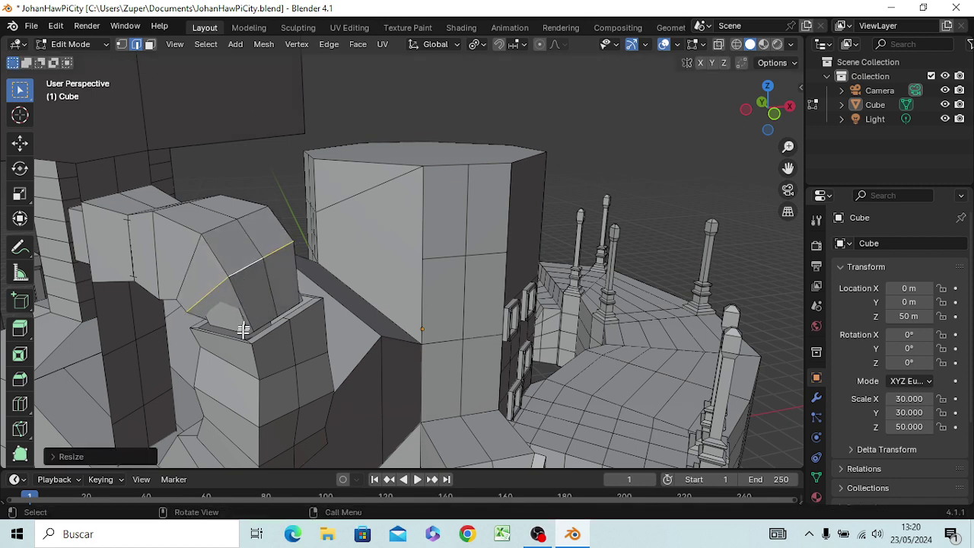
key(super)
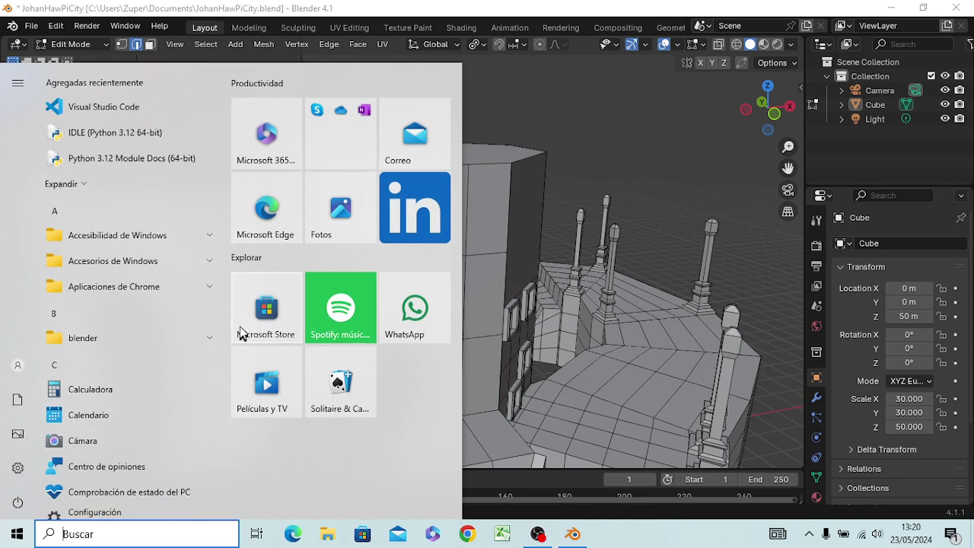
click(482, 343)
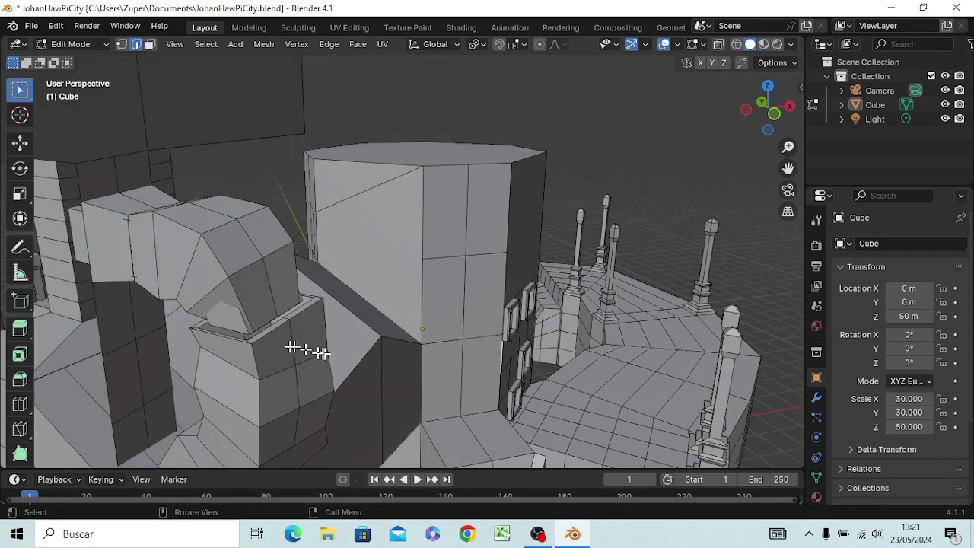
key(alt)
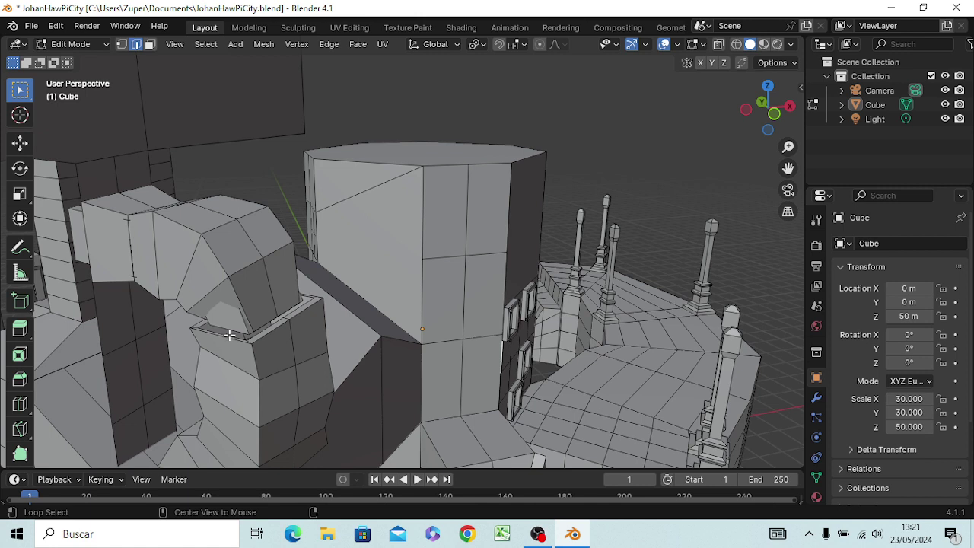
- Shrink the pipe's edge ring near its base, just above the block, to about 0.78
alt+click(229, 335)
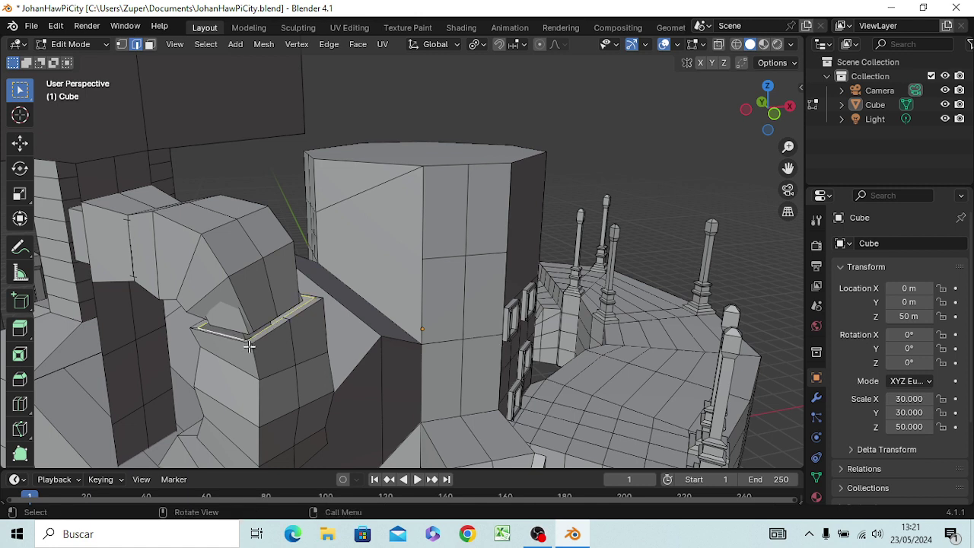
key(s)
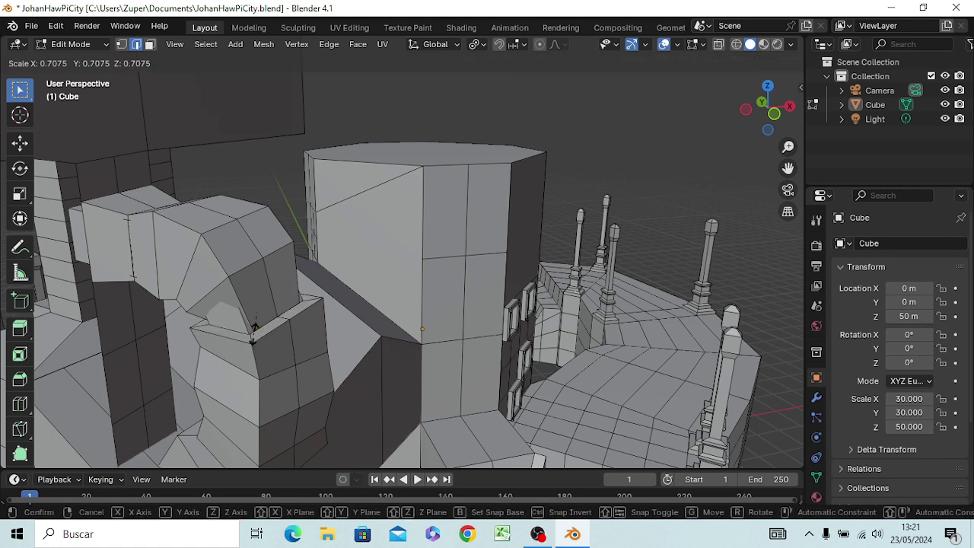
click(254, 329)
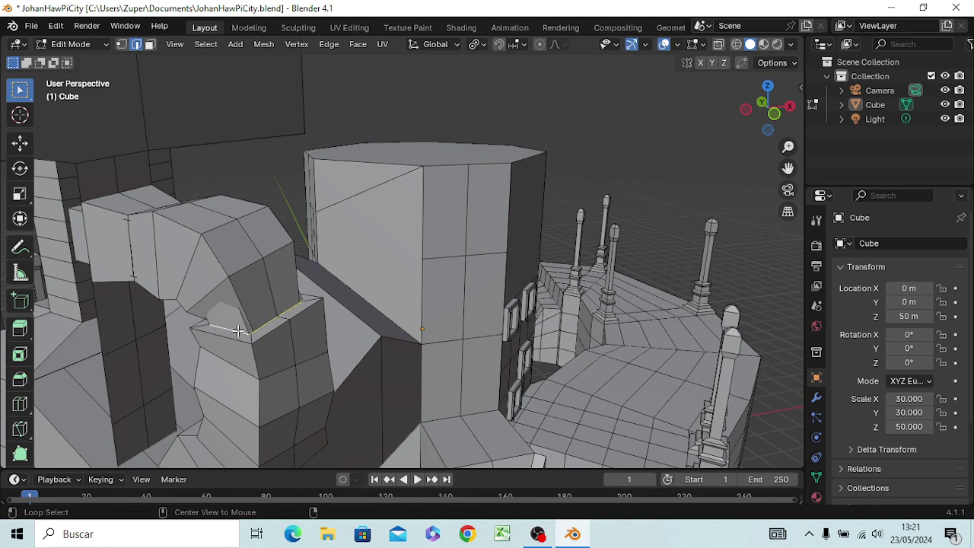
key(s)
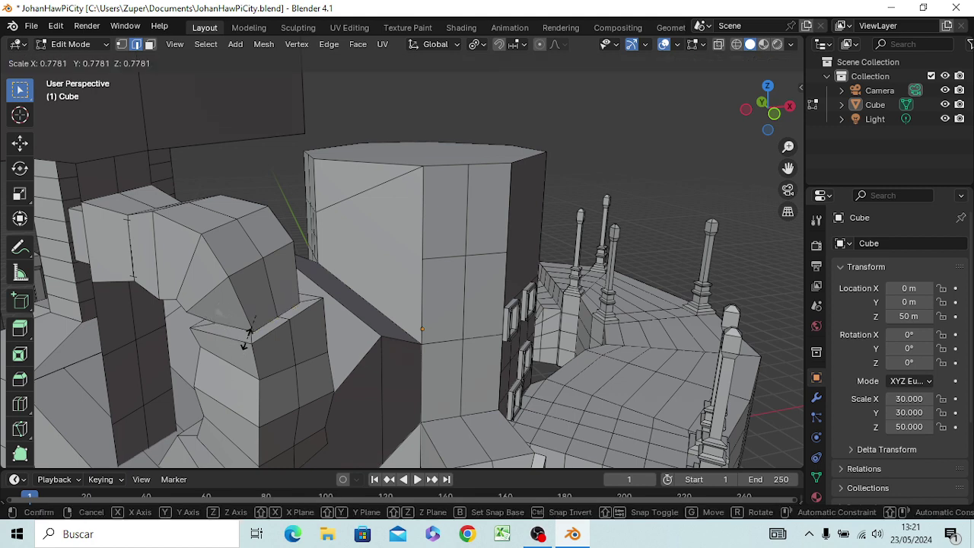
click(249, 333)
mouse_move(267, 359)
middle_down()
mouse_move(243, 377)
mouse_move(162, 282)
mouse_move(81, 317)
mouse_move(199, 328)
middle_up()
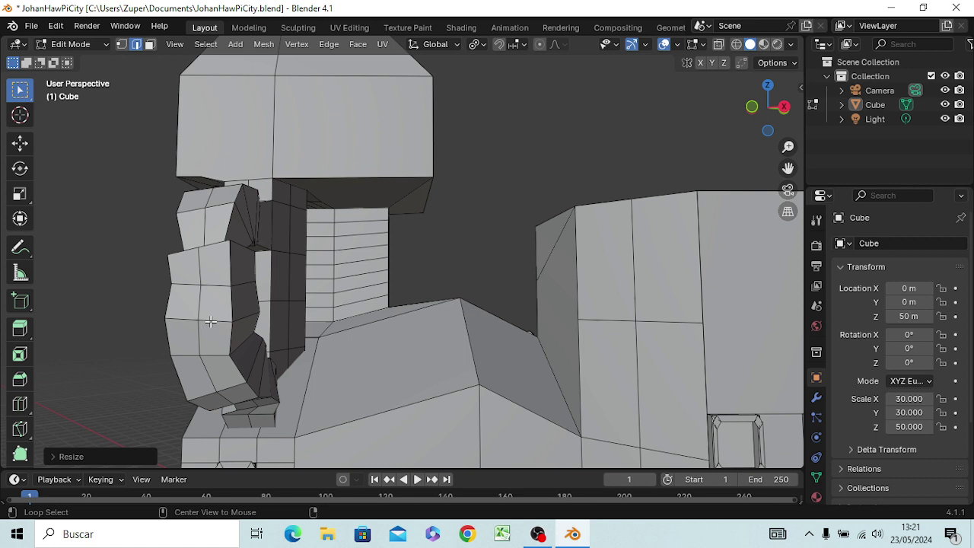
- Narrow one lower pipe edge ring and widen the next ring up so the curl bulges
alt+click(210, 322)
key(s)
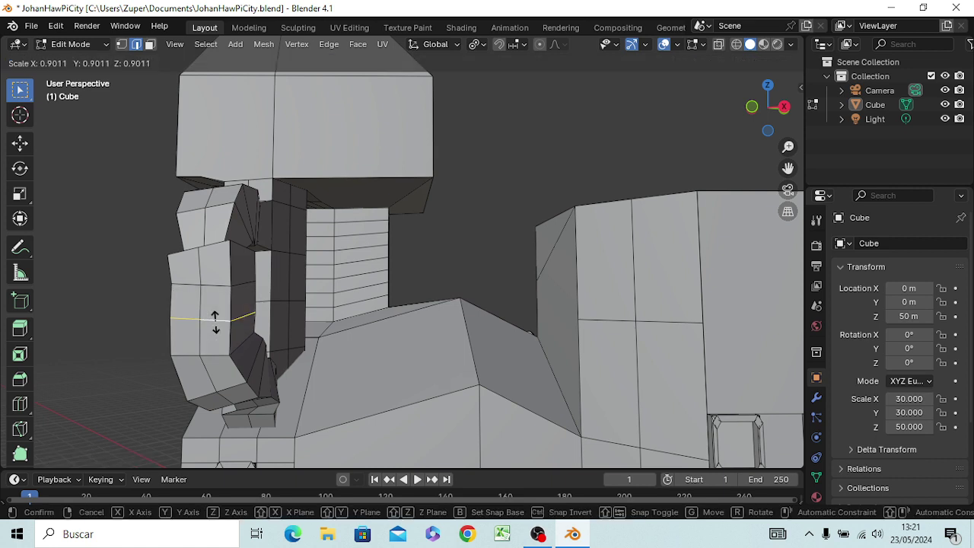
click(215, 322)
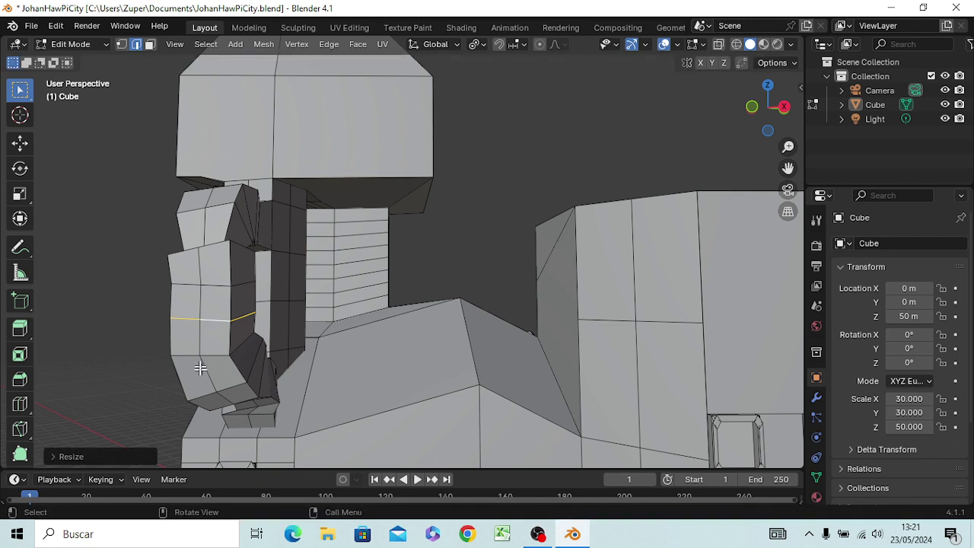
alt+click(213, 285)
key(s)
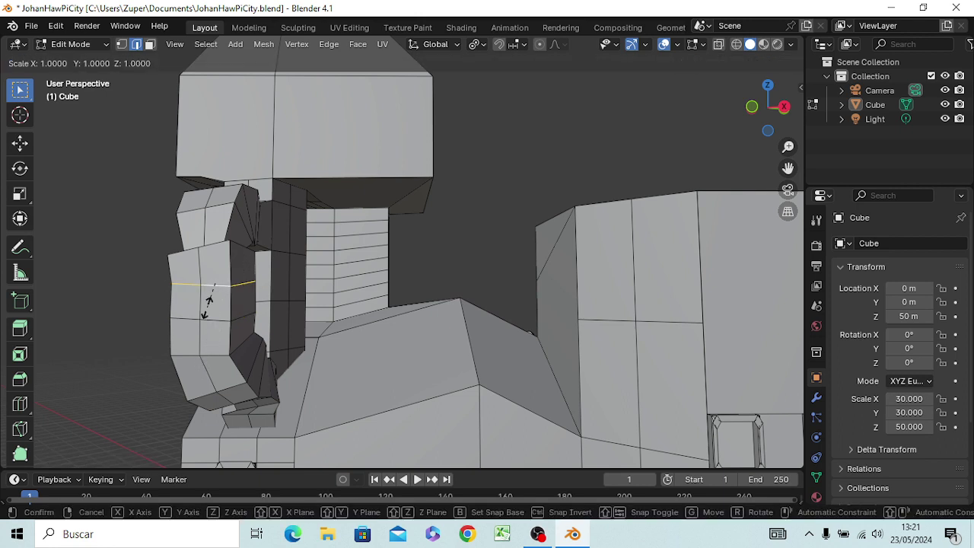
click(204, 308)
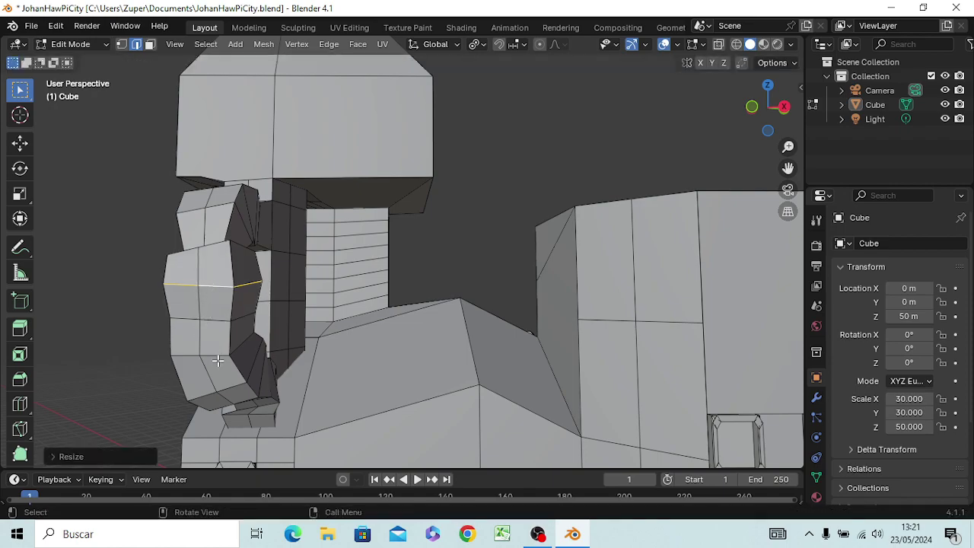
mouse_move(218, 360)
middle_down()
mouse_move(67, 429)
mouse_move(134, 443)
mouse_move(213, 404)
mouse_move(340, 371)
middle_up()
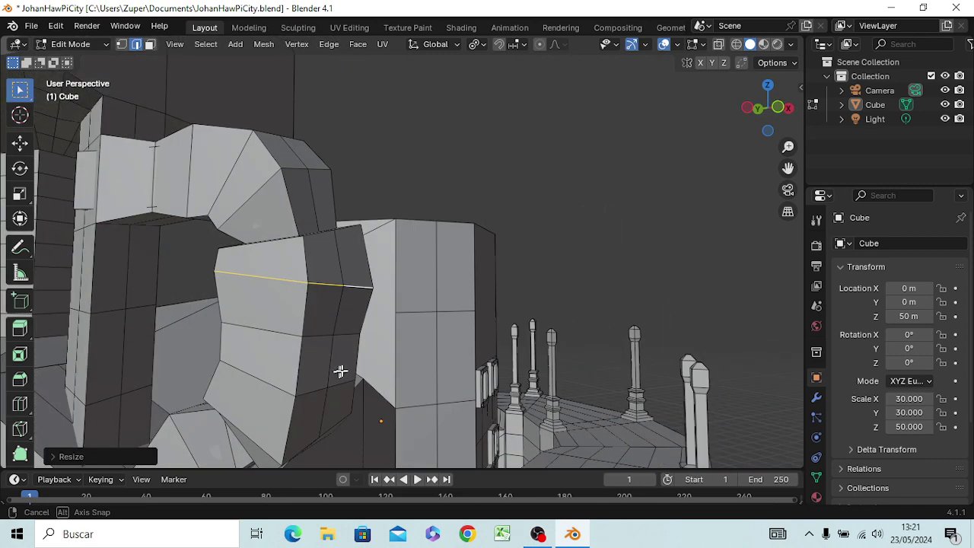
scroll(340, 368, down, 3)
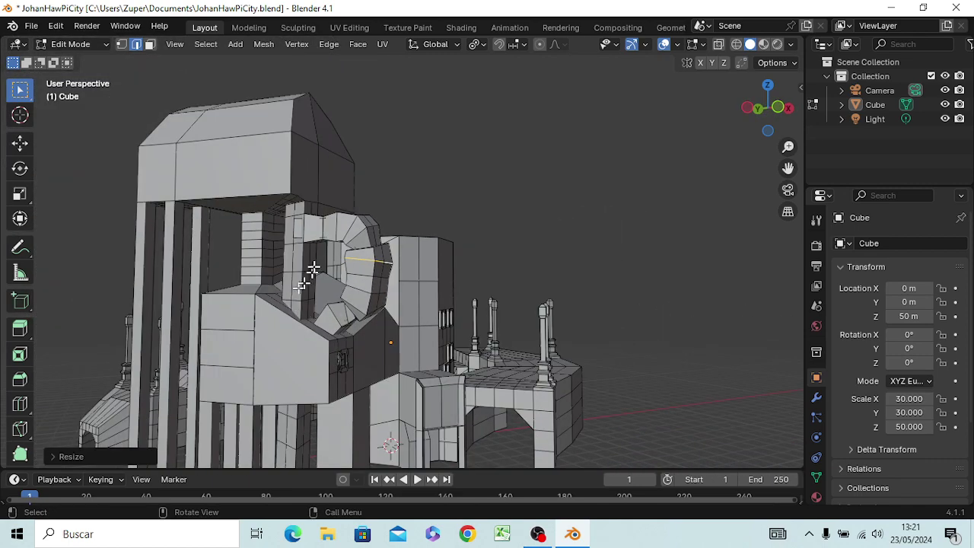
middle_drag(315, 266, 372, 292)
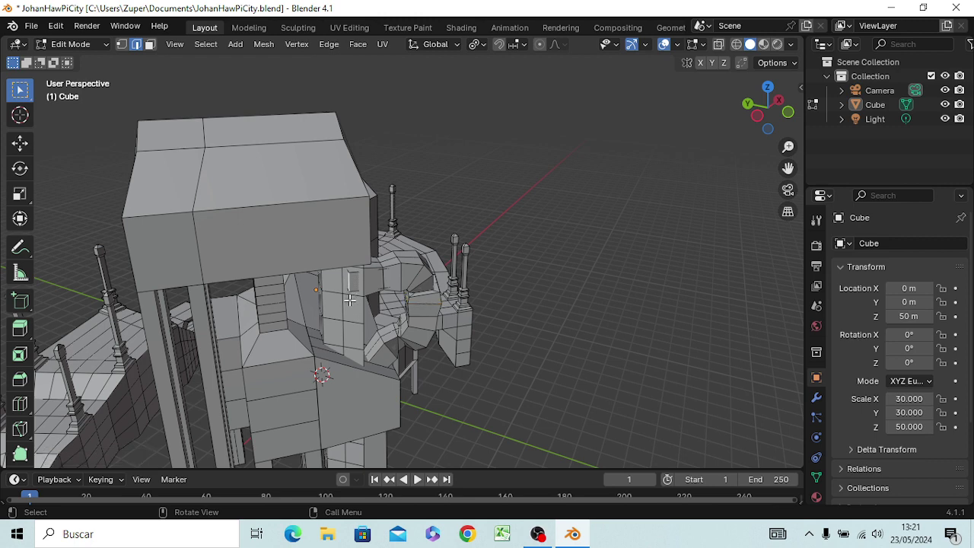
- Move the selected pipe edge under the top block, then nudge it slightly further
key(g)
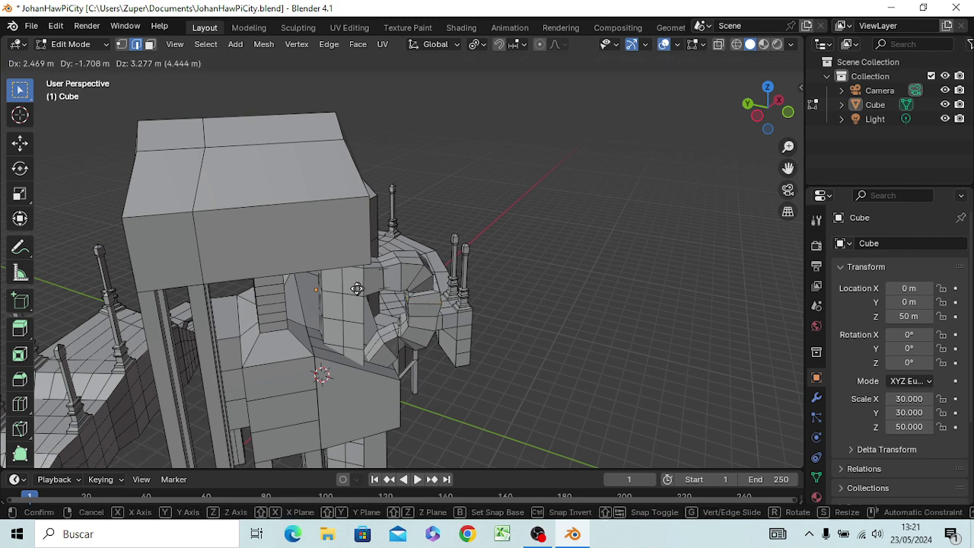
click(357, 290)
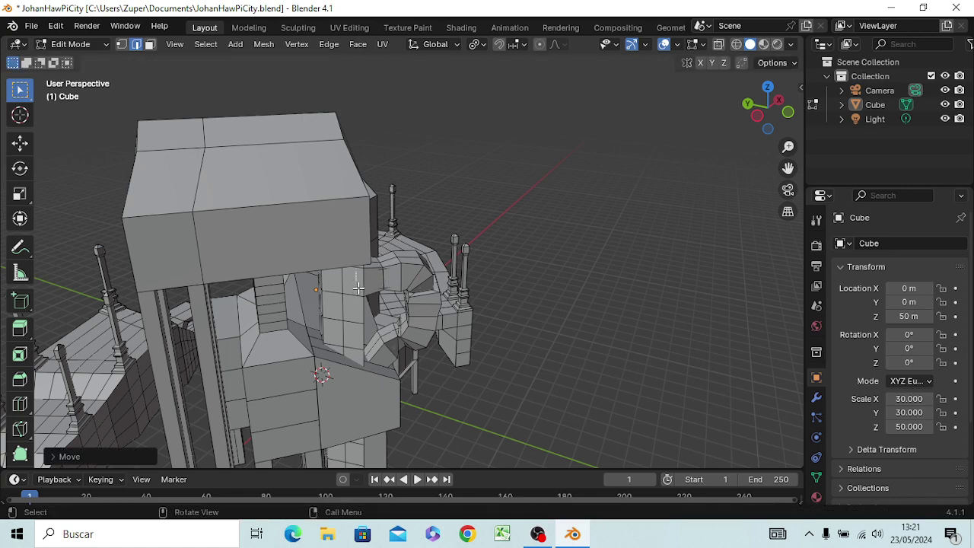
key(g)
click(359, 286)
mouse_move(411, 324)
middle_down()
mouse_move(175, 337)
mouse_move(154, 311)
mouse_move(185, 265)
mouse_move(299, 288)
mouse_move(280, 284)
mouse_move(373, 93)
middle_up()
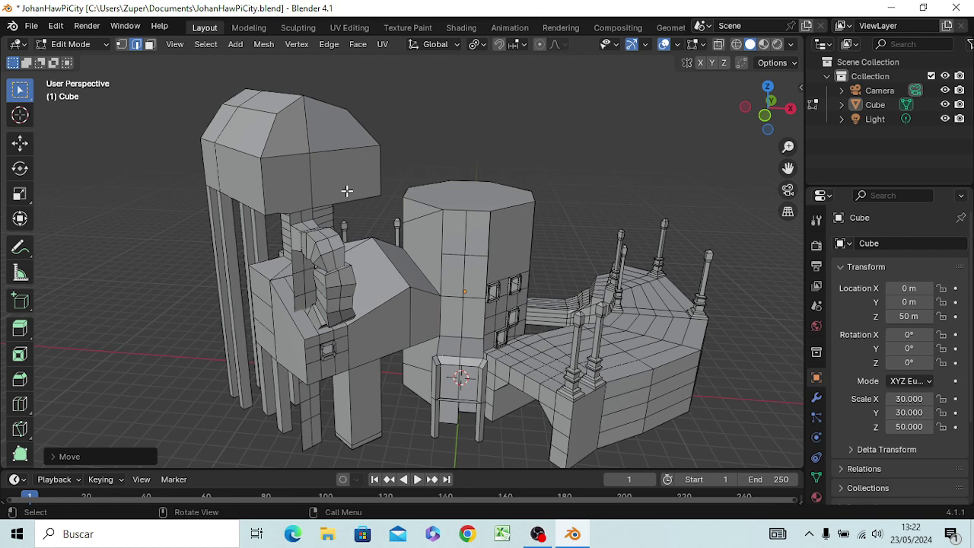
- Add a two-cut vertical loop cut across the top block
key(ctrl+r)
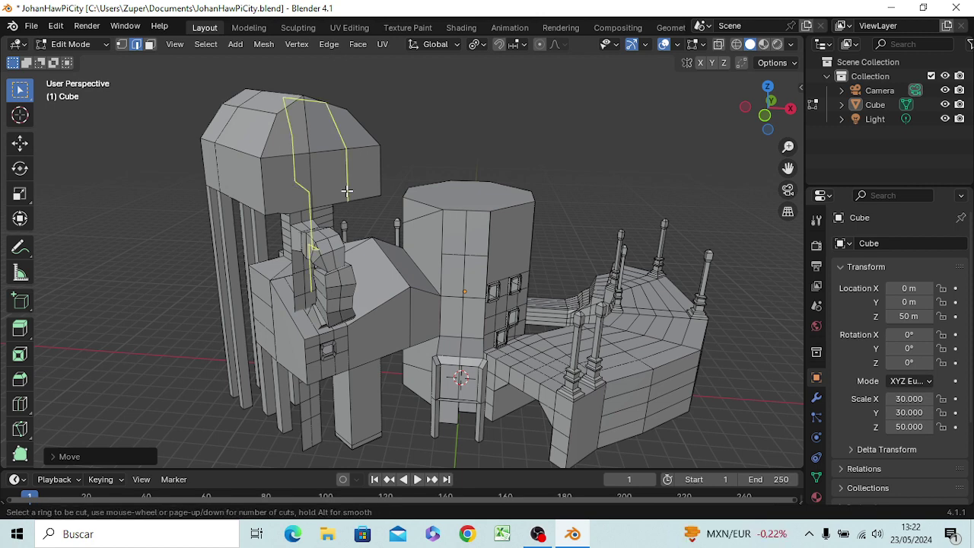
scroll(342, 193, up, 1)
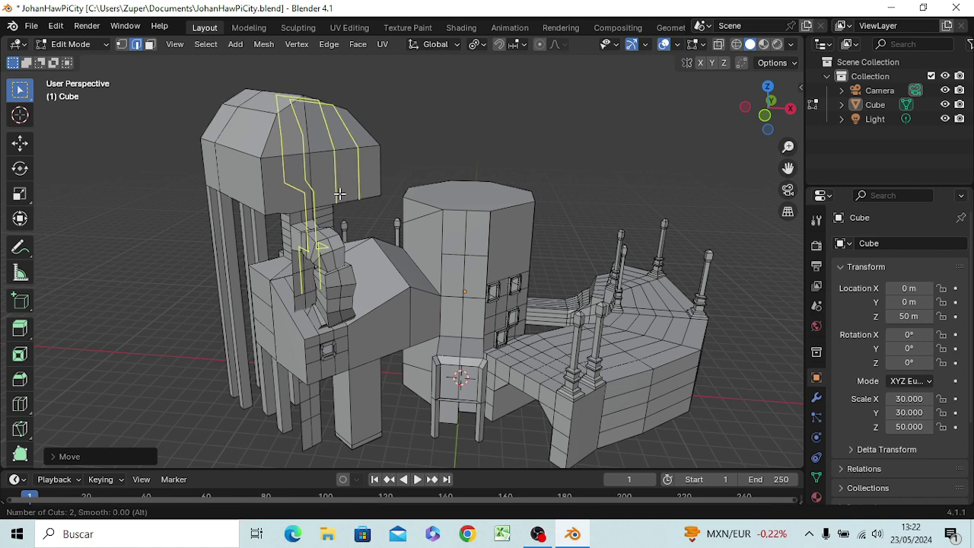
click(340, 193)
click(340, 194)
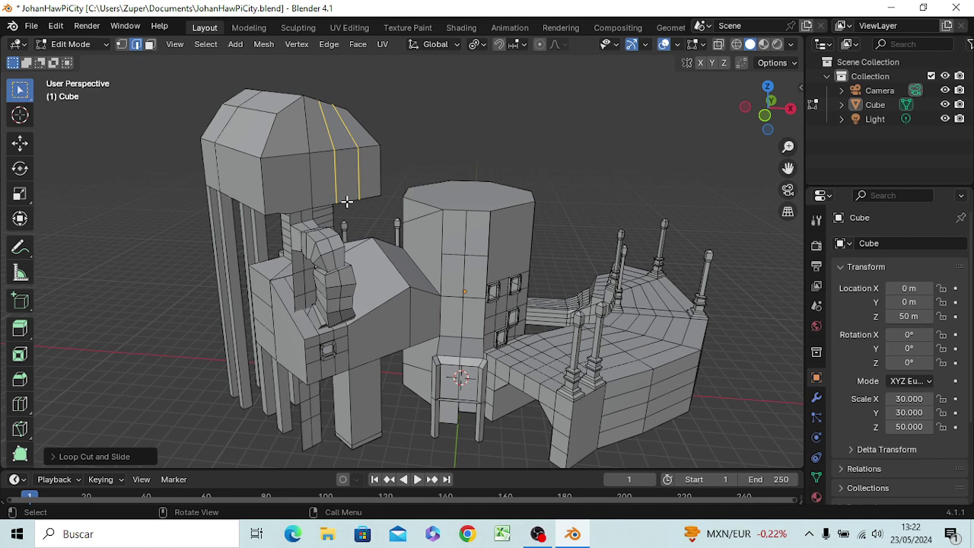
key(ctrl)
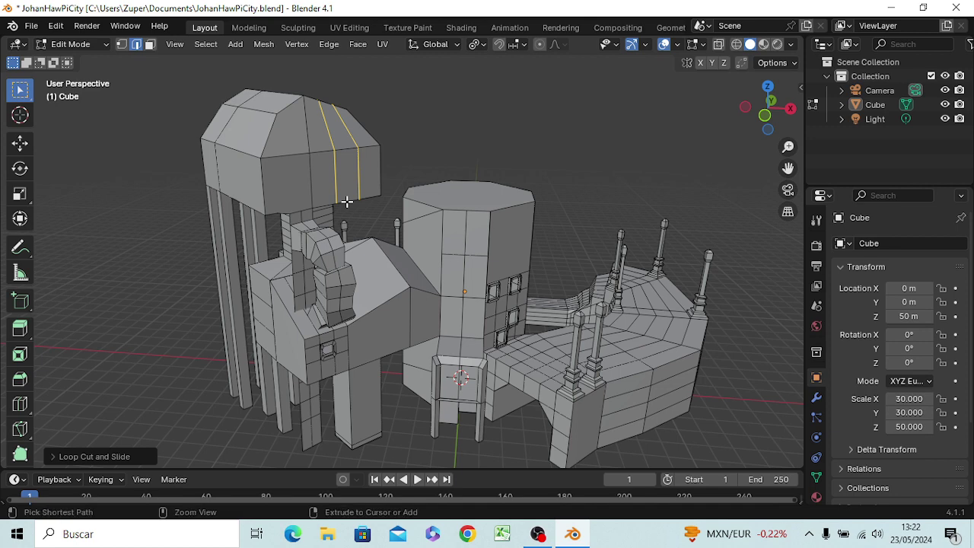
- Add two single horizontal loop cuts around the top block's upper wall
key(ctrl+r)
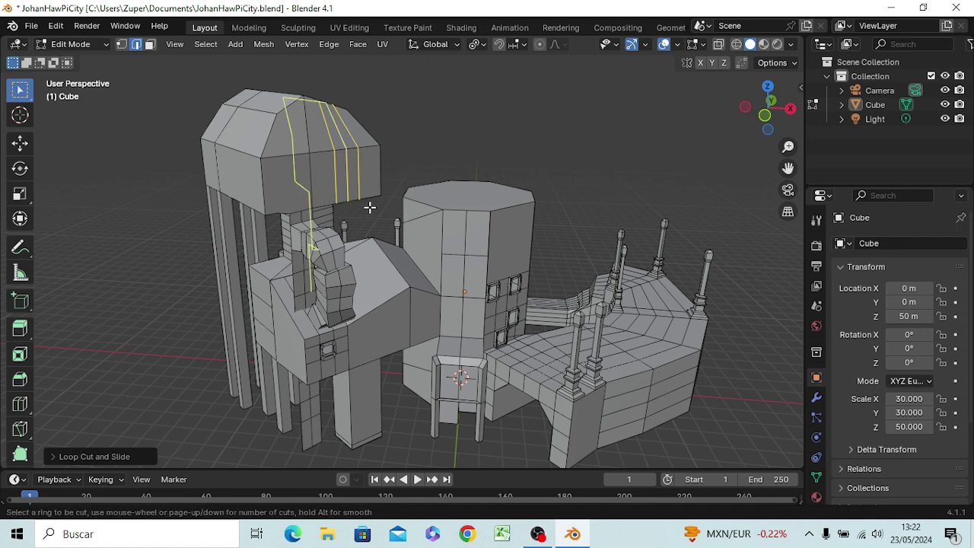
click(349, 177)
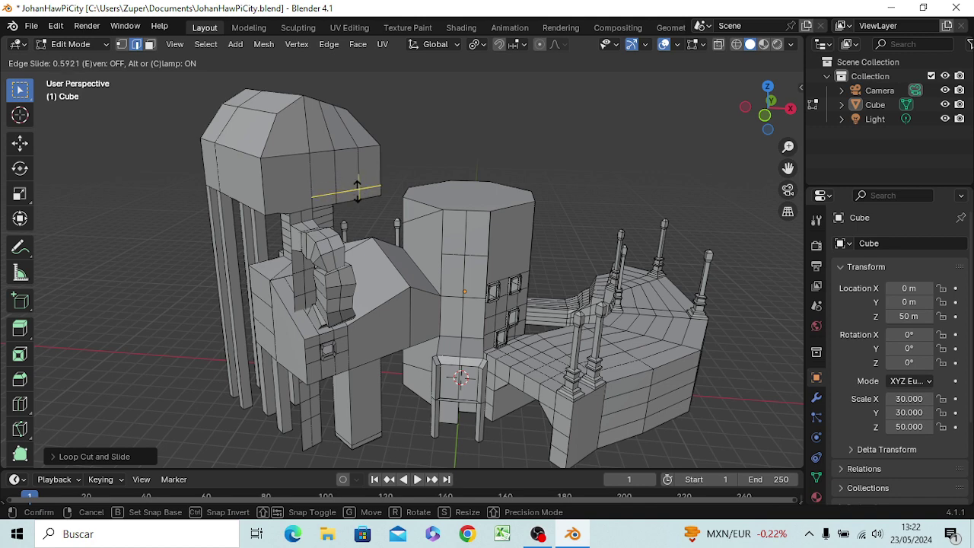
click(358, 194)
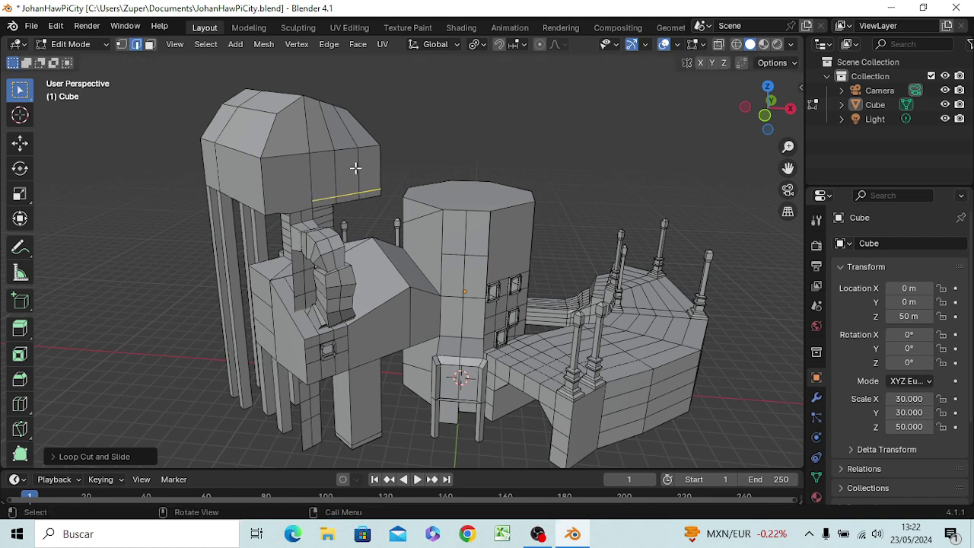
key(ctrl+r)
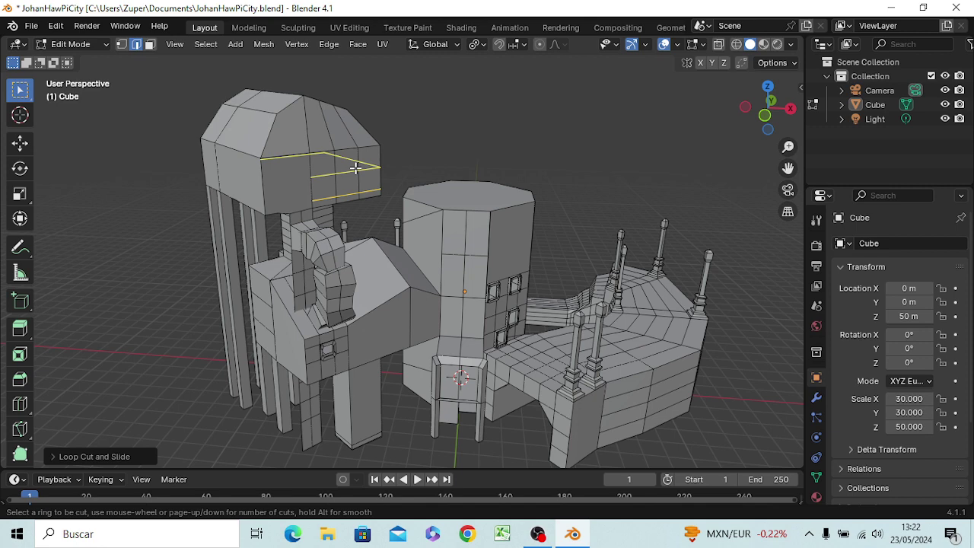
click(348, 158)
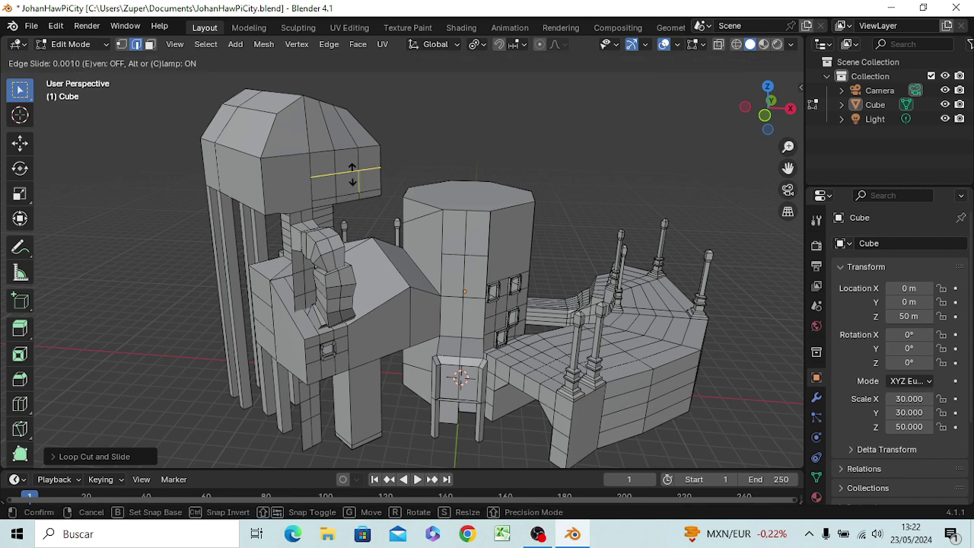
click(347, 157)
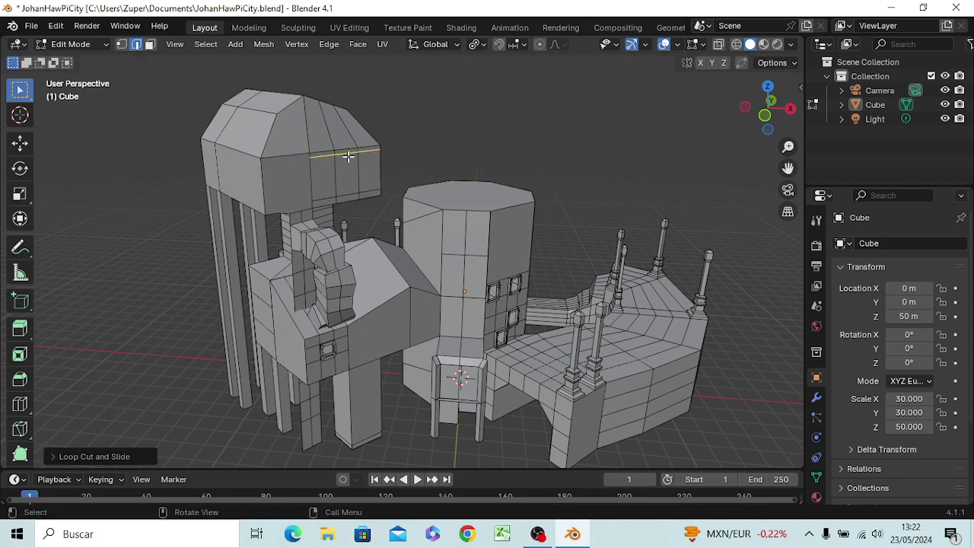
click(363, 157)
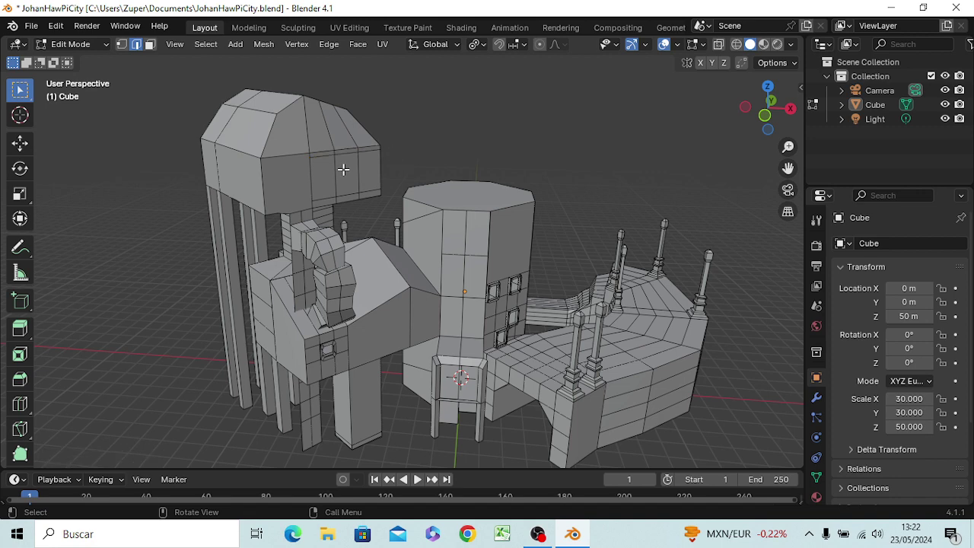
- Inset the face between the new cuts to form a window frame
key(3)
click(347, 165)
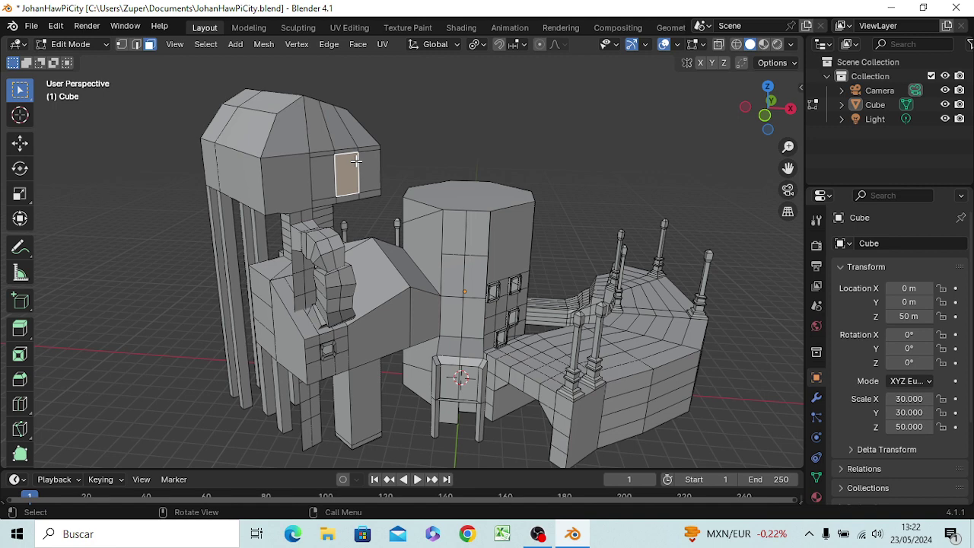
key(i)
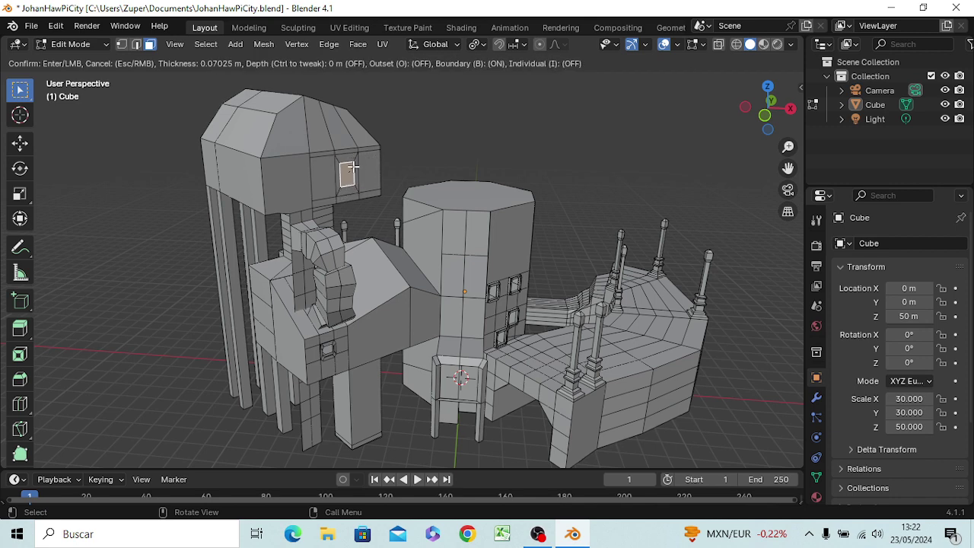
click(355, 167)
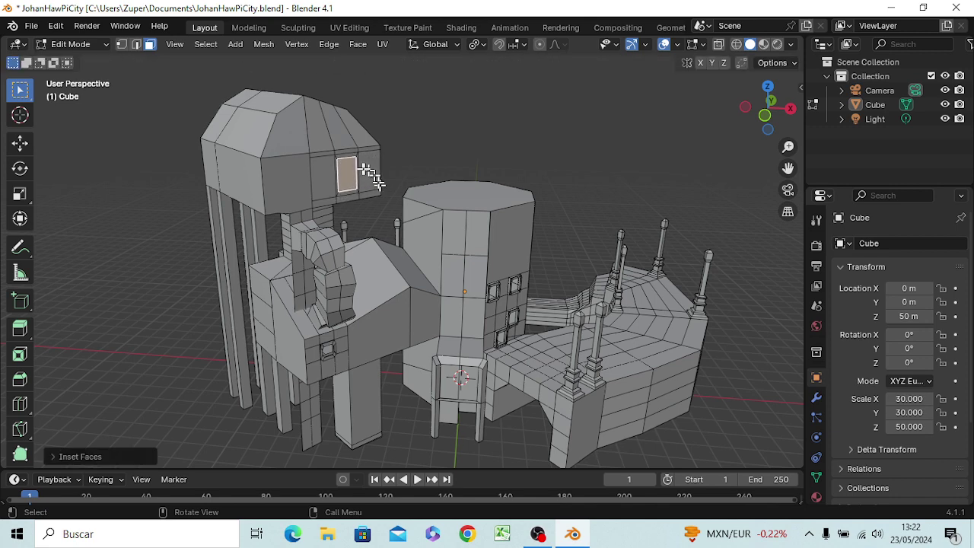
- Extrude the window face in place, then delete the selected faces
key(e)
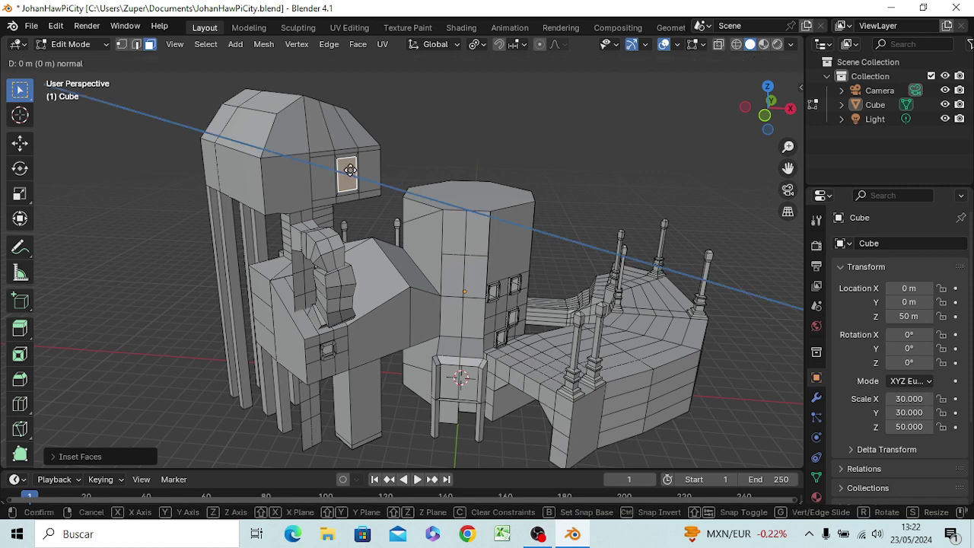
click(355, 172)
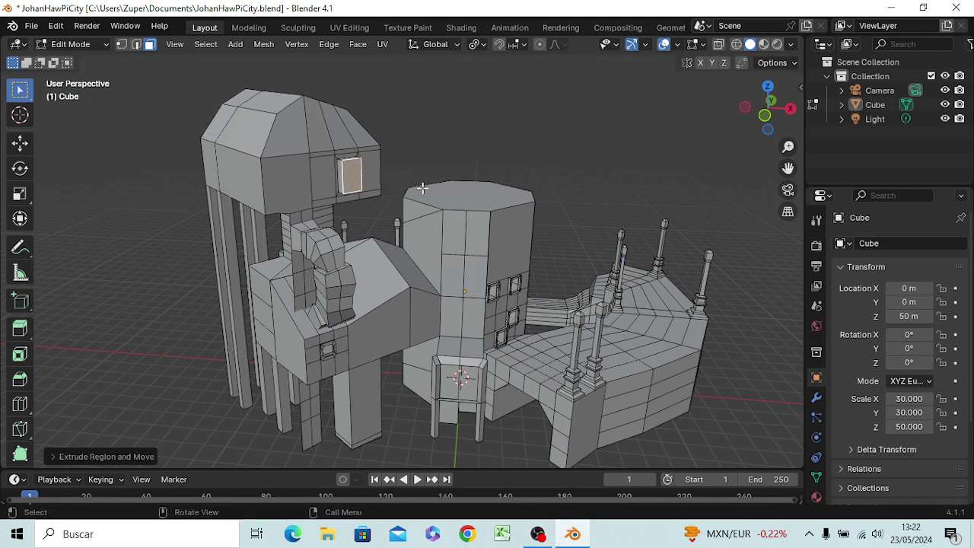
key(x)
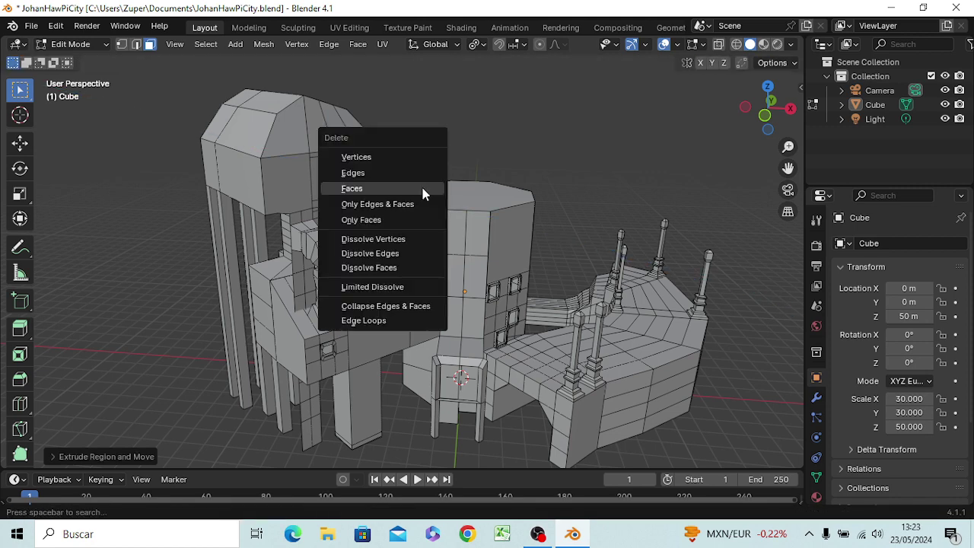
click(423, 188)
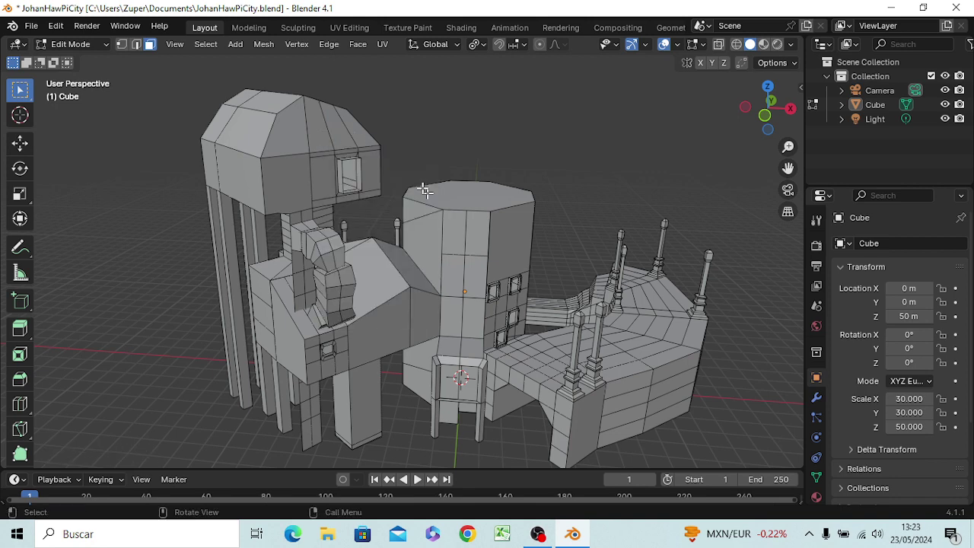
- In edge select mode, delete the loop framing the top block's window to leave a hollow opening
scroll(365, 190, up, 1)
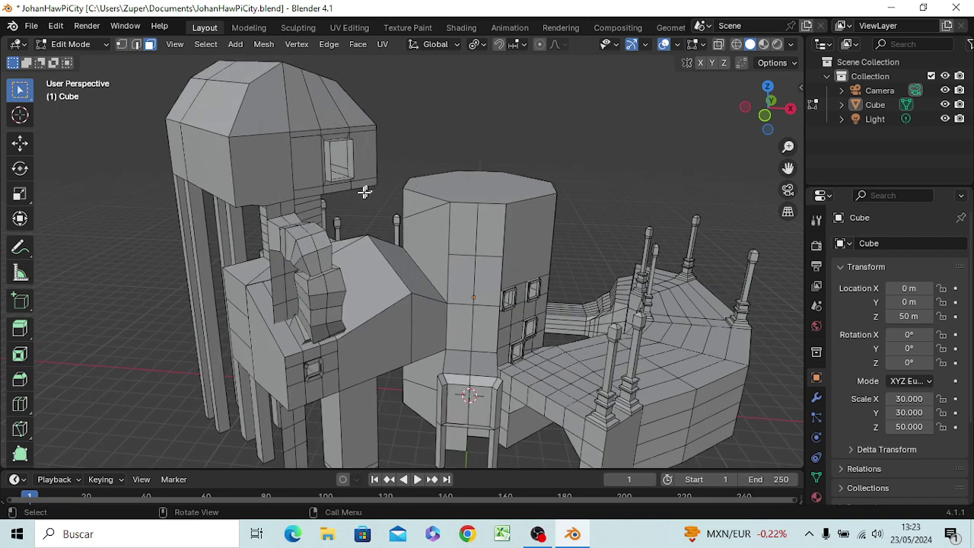
scroll(344, 179, up, 3)
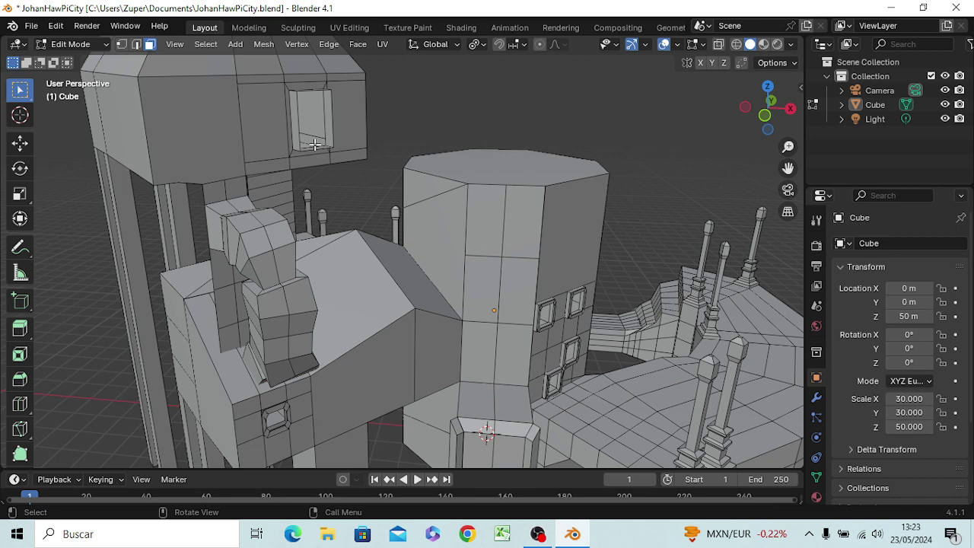
key(alt)
mouse_move(337, 122)
middle_down()
mouse_move(316, 172)
mouse_move(298, 161)
middle_up()
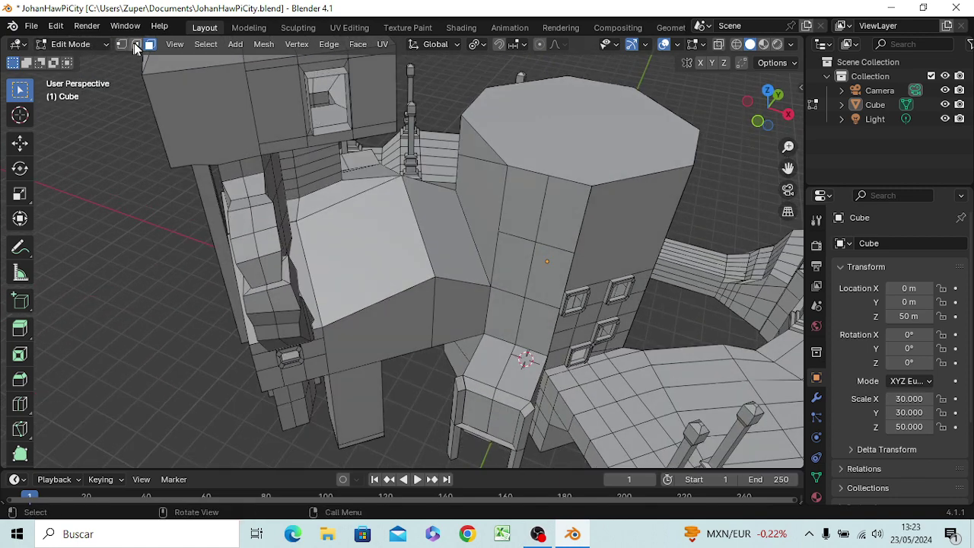
click(136, 44)
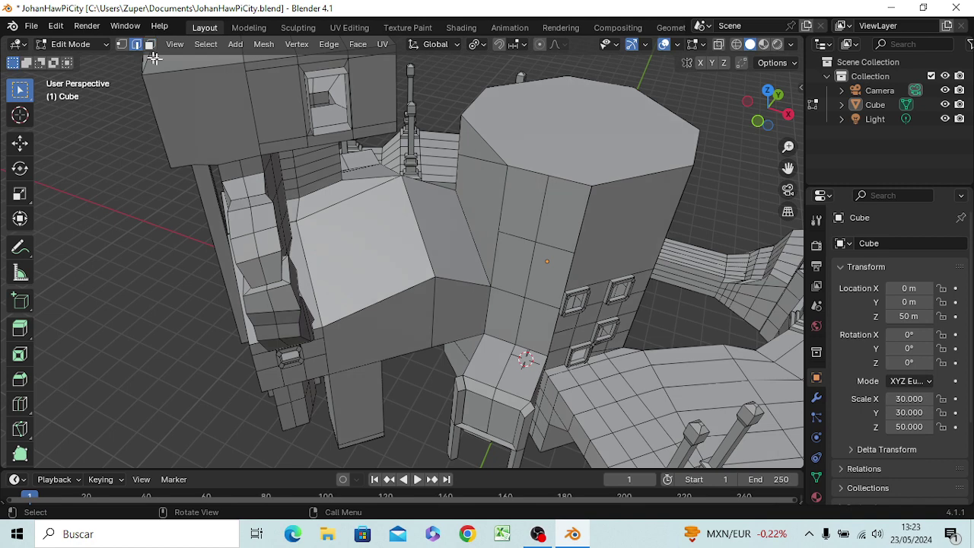
alt+click(319, 76)
key(x)
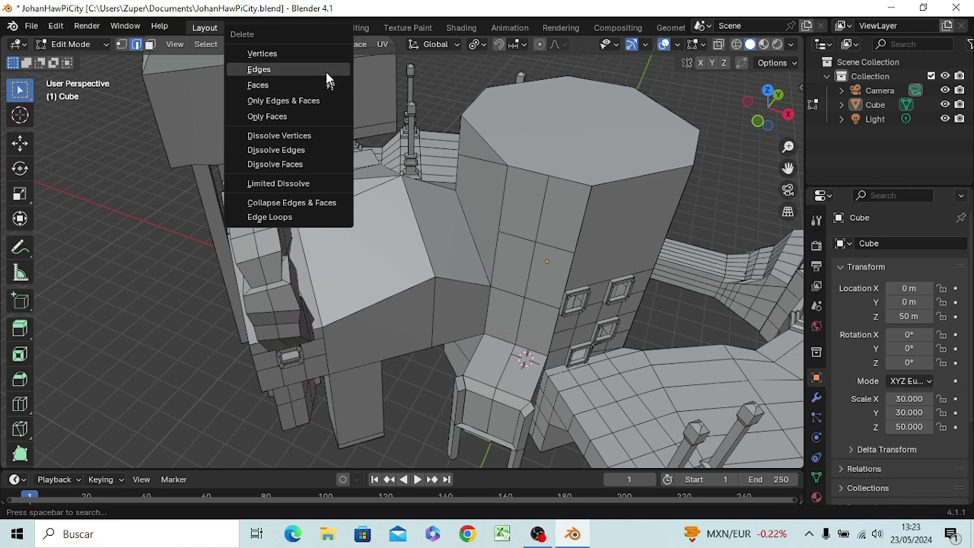
click(327, 69)
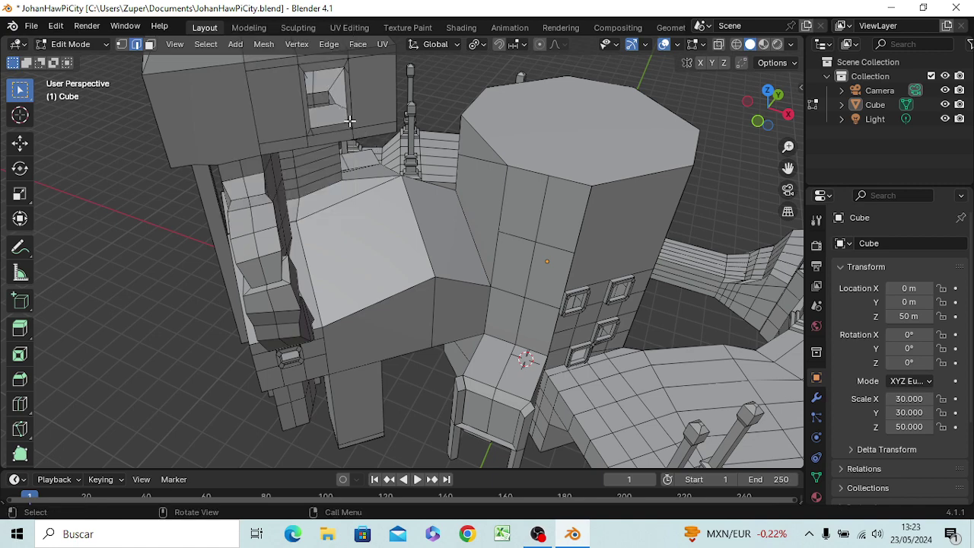
scroll(315, 114, up, 1)
scroll(318, 106, up, 1)
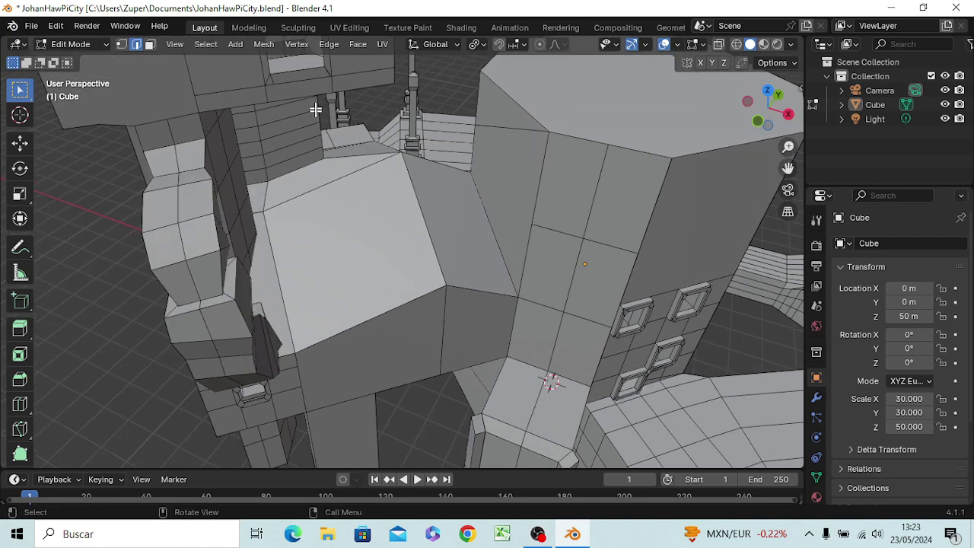
middle_drag(315, 109, 417, 143)
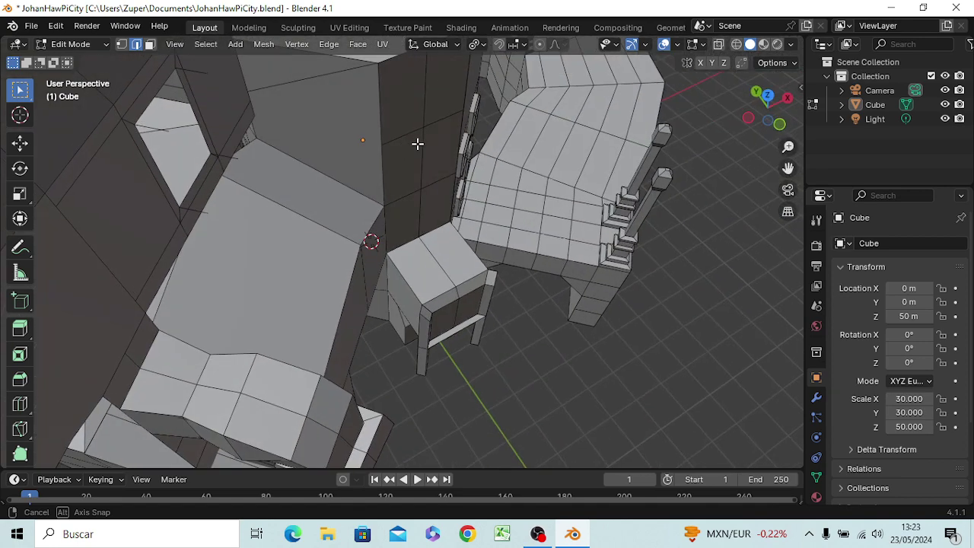
- Select the stray edges around the window opening and delete them
click(199, 209)
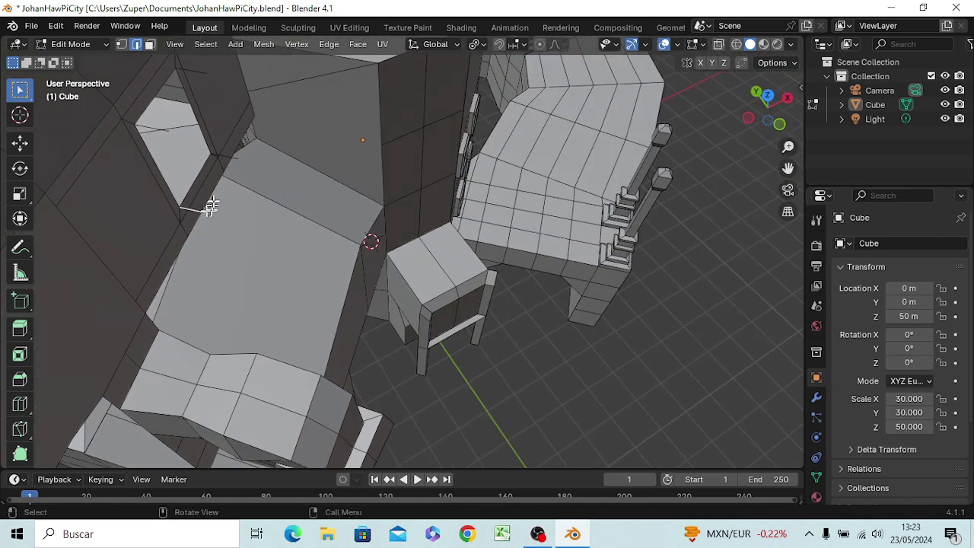
shift+click(232, 155)
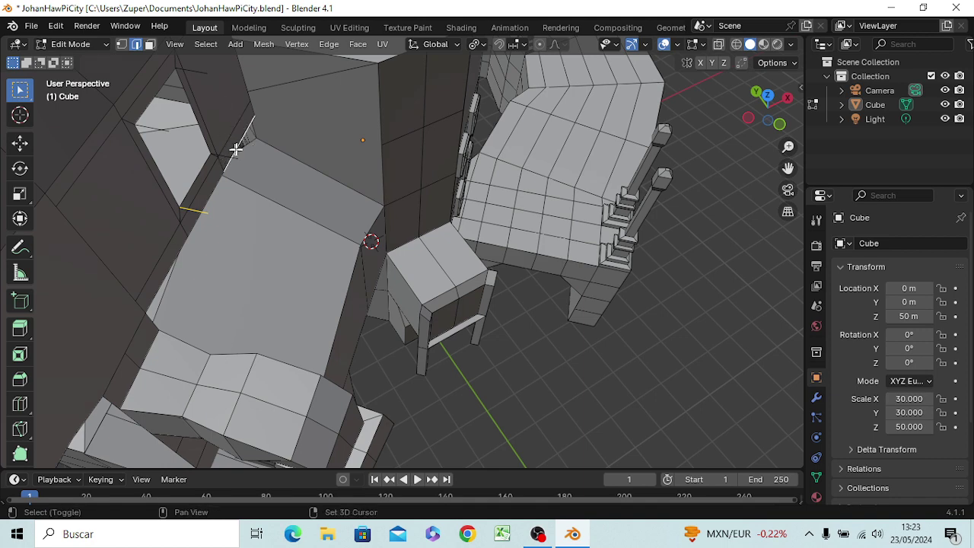
shift+click(227, 156)
shift+click(228, 157)
shift+click(193, 72)
shift+click(148, 126)
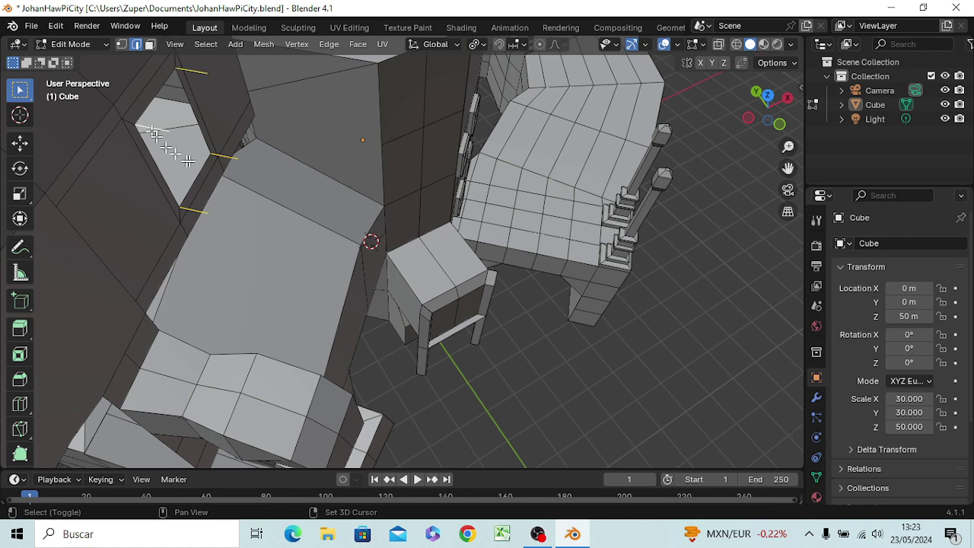
key(x)
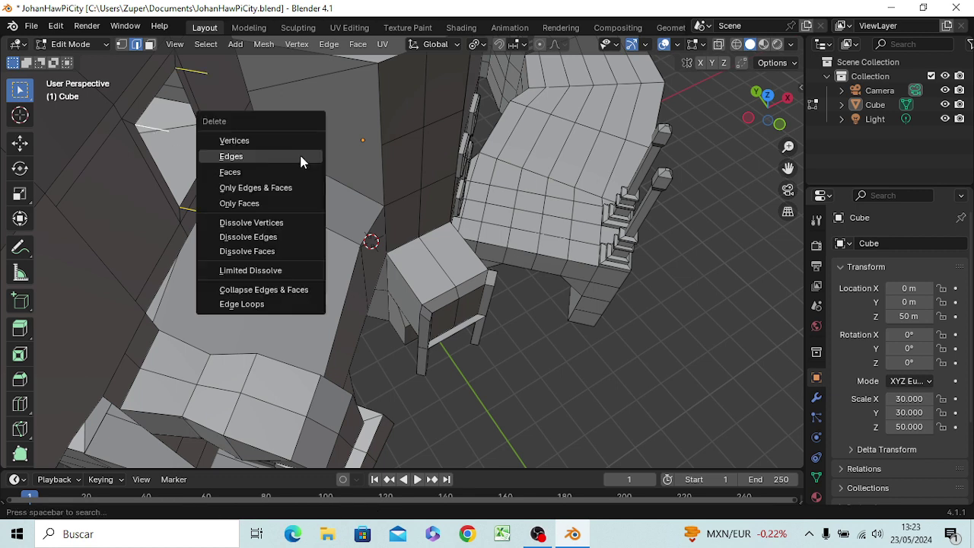
click(301, 158)
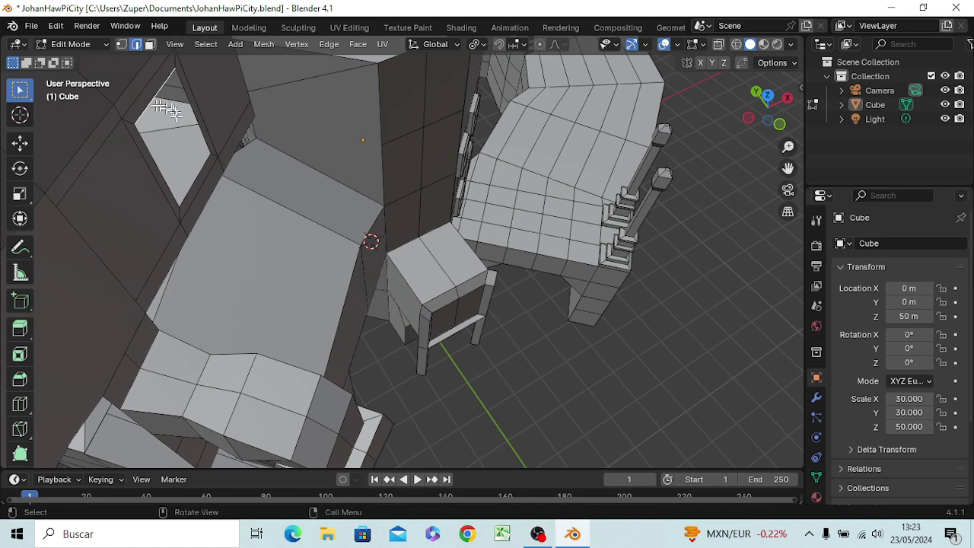
- In face mode, select the two thin sliver faces and the window face between them
middle_drag(202, 145, 206, 147)
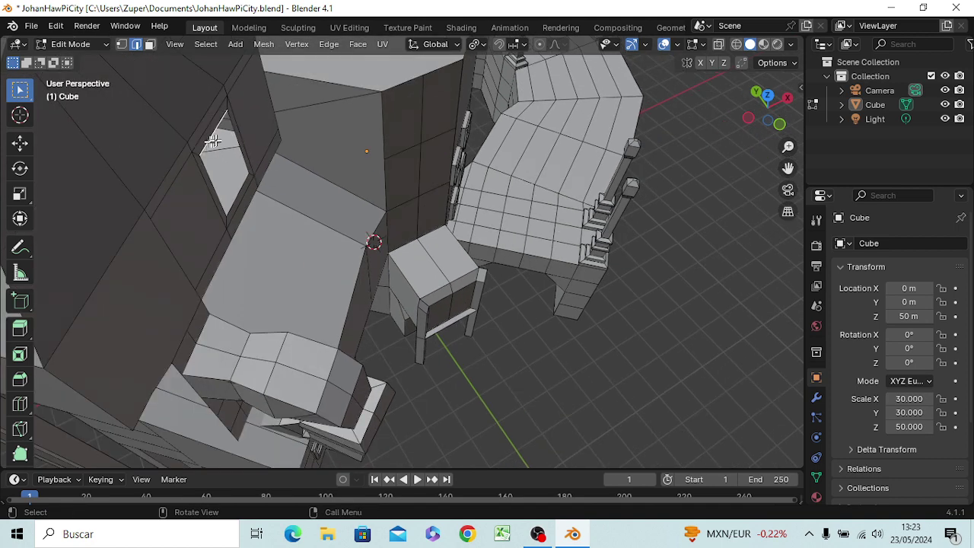
key(3)
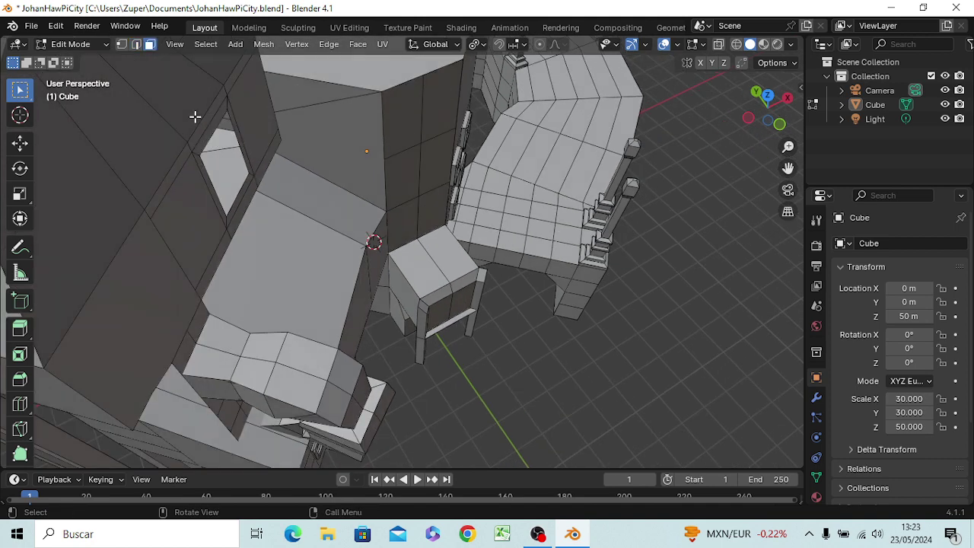
shift+click(214, 128)
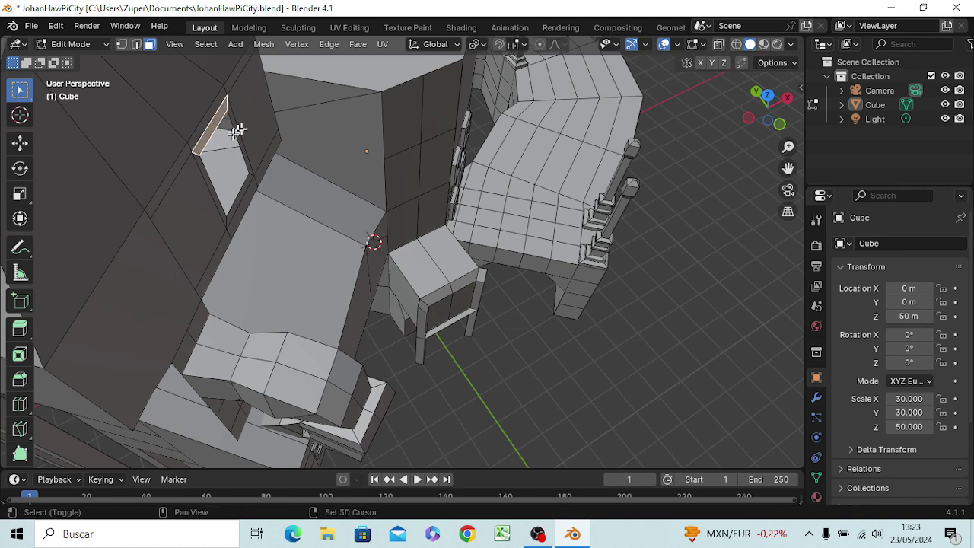
shift+click(240, 134)
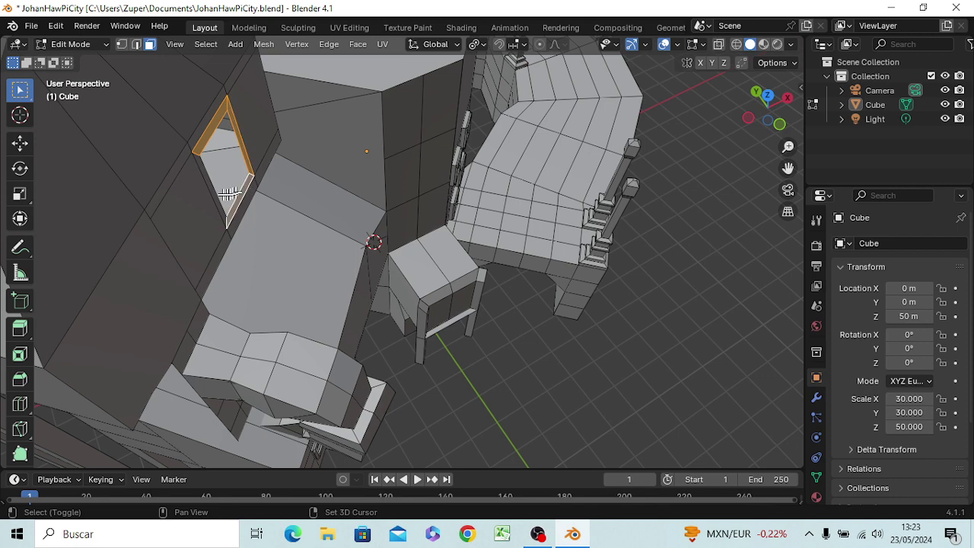
shift+click(227, 191)
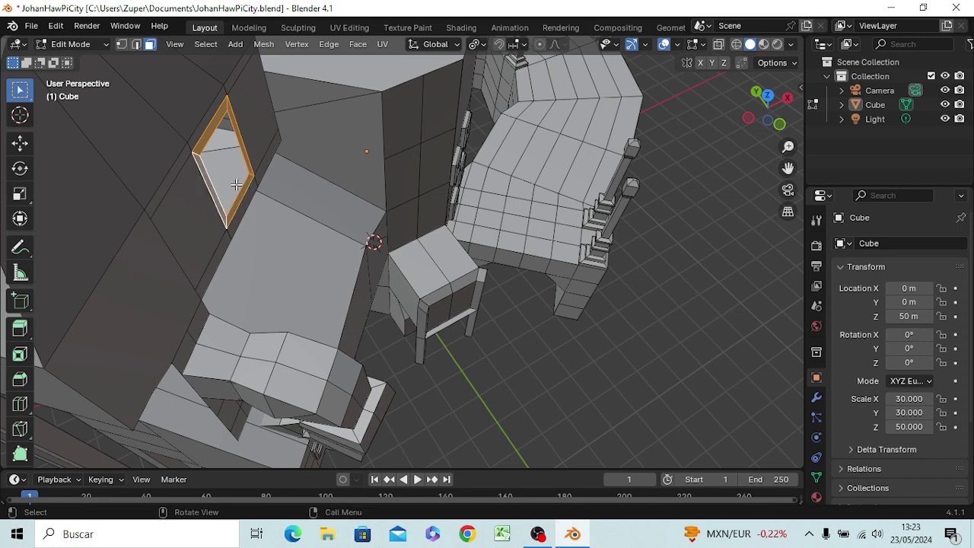
- From the front view, extrude the window face about 1.49 m and bevel its rim edges
key(KP_1)
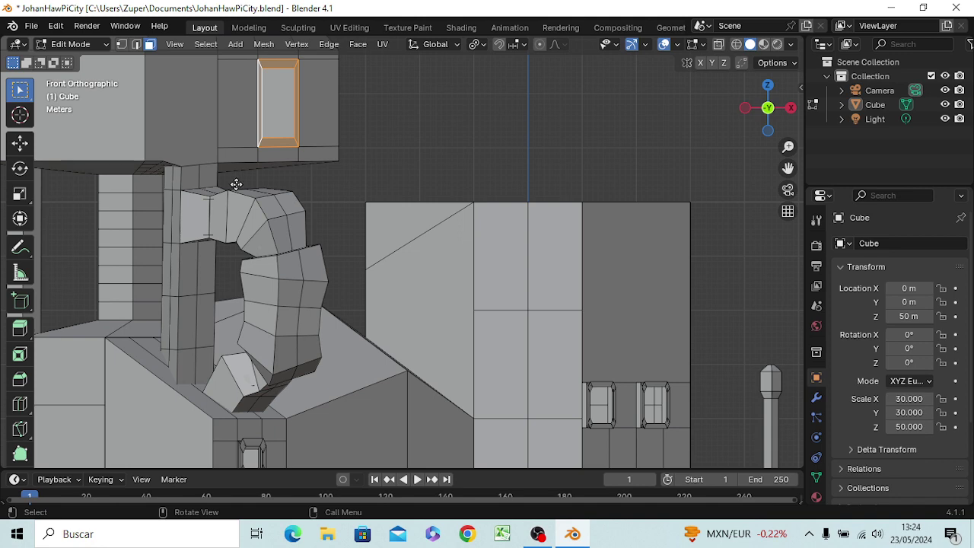
key(e)
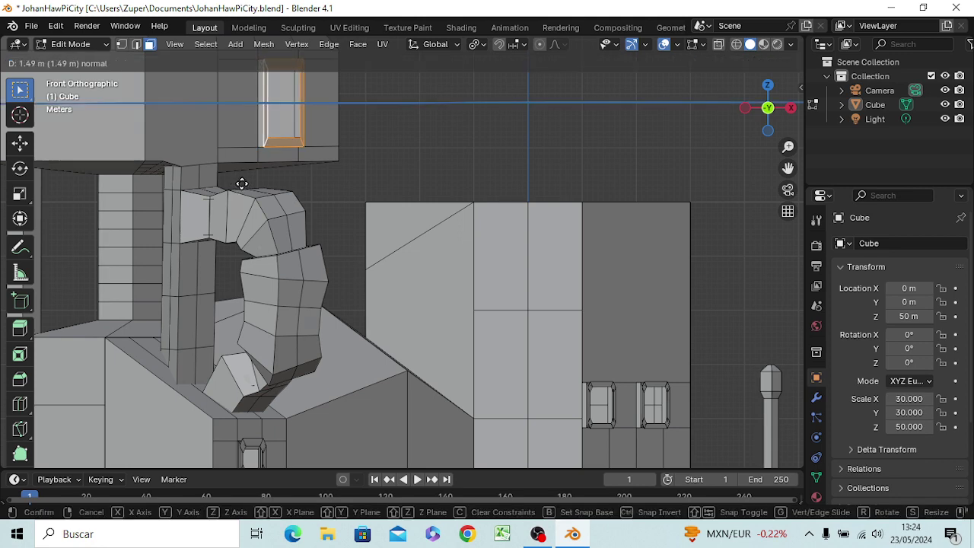
click(241, 184)
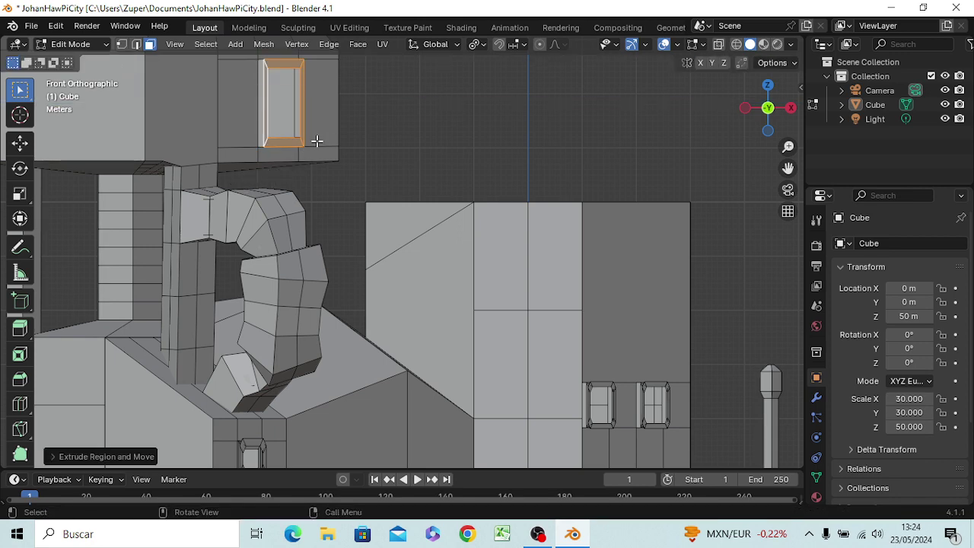
key(ctrl)
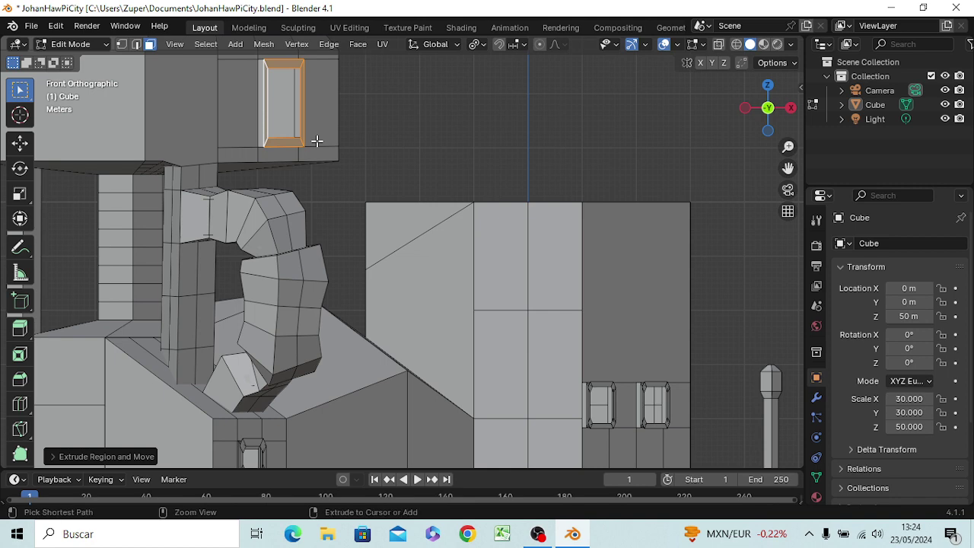
key(ctrl+b)
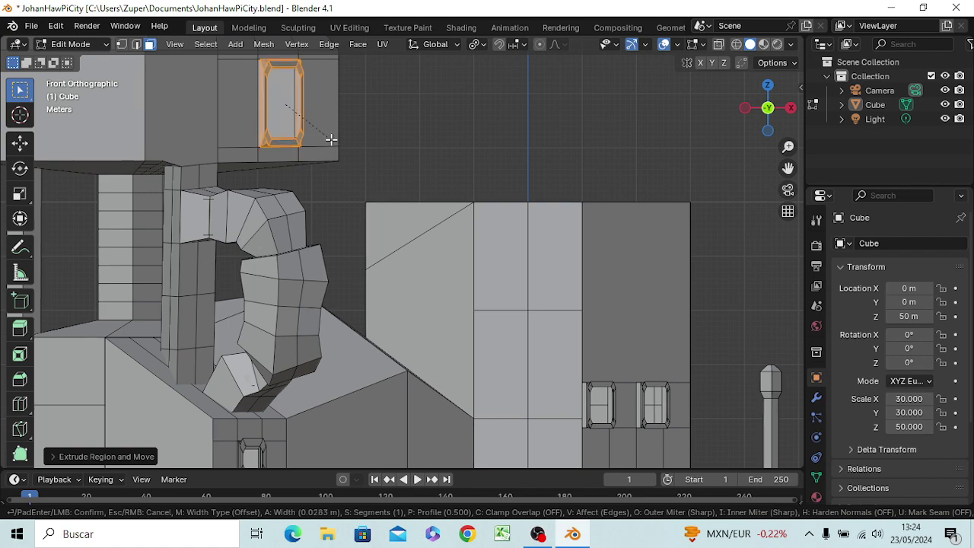
click(332, 139)
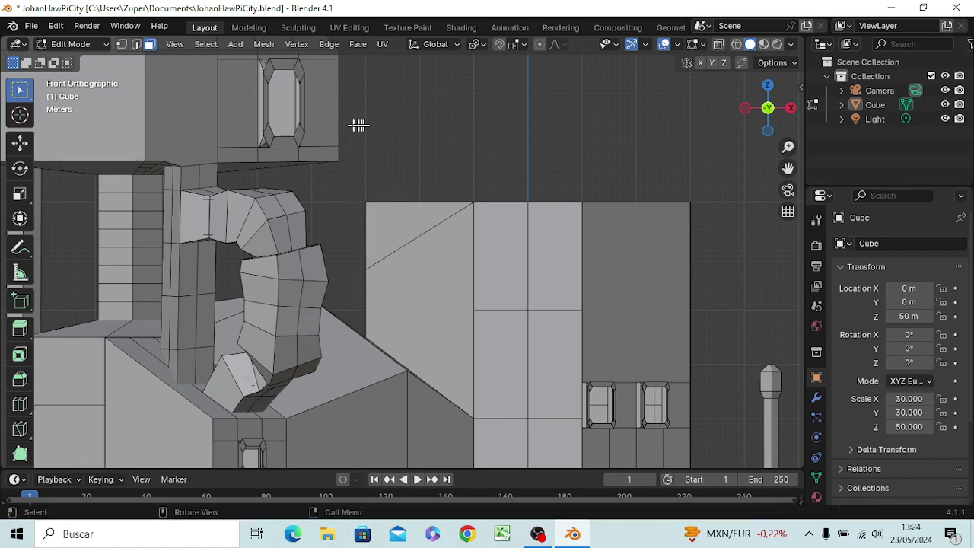
- Inspect the bevelled window, select a face on the tower's upper wall, then switch to OBS
mouse_move(358, 124)
middle_down()
mouse_move(259, 176)
mouse_move(378, 245)
mouse_move(365, 265)
mouse_move(490, 260)
middle_up()
click(524, 272)
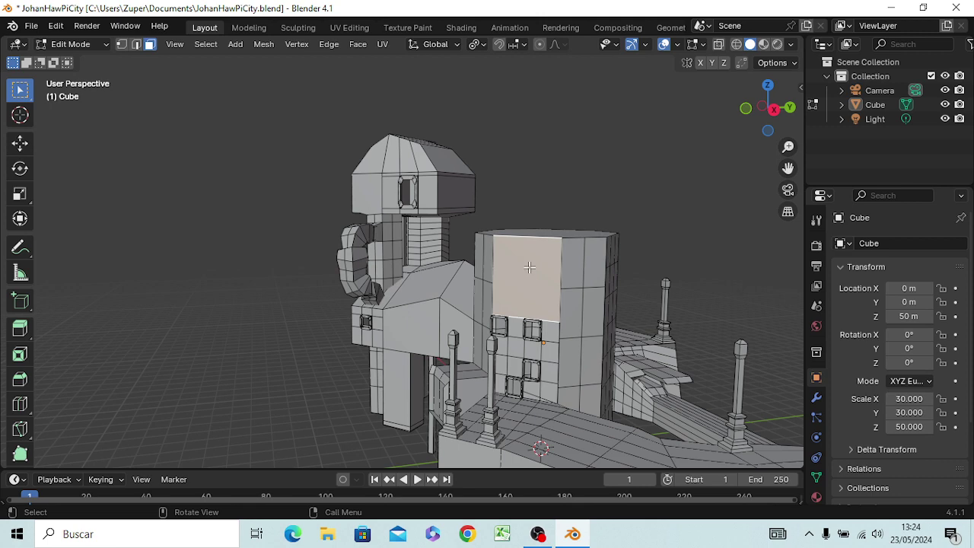
key(alt+Tab)
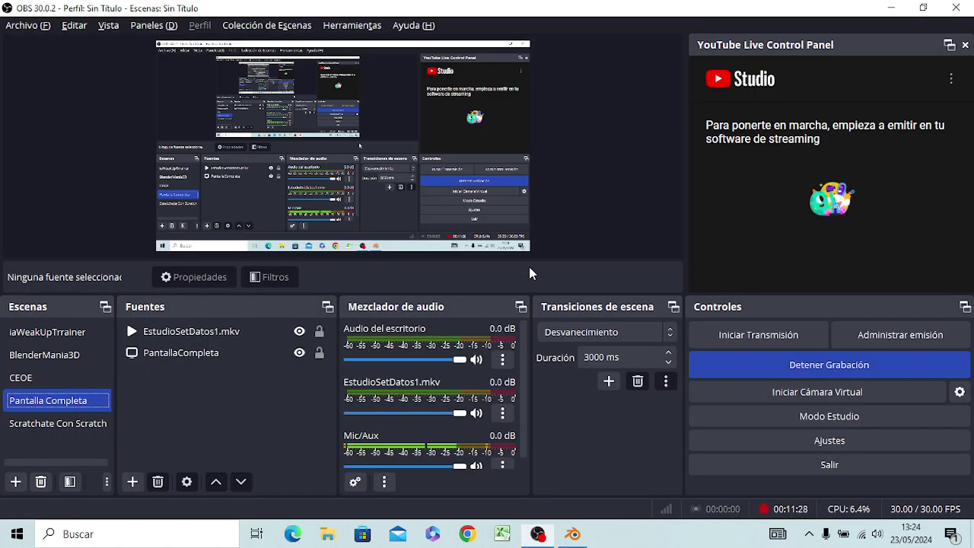